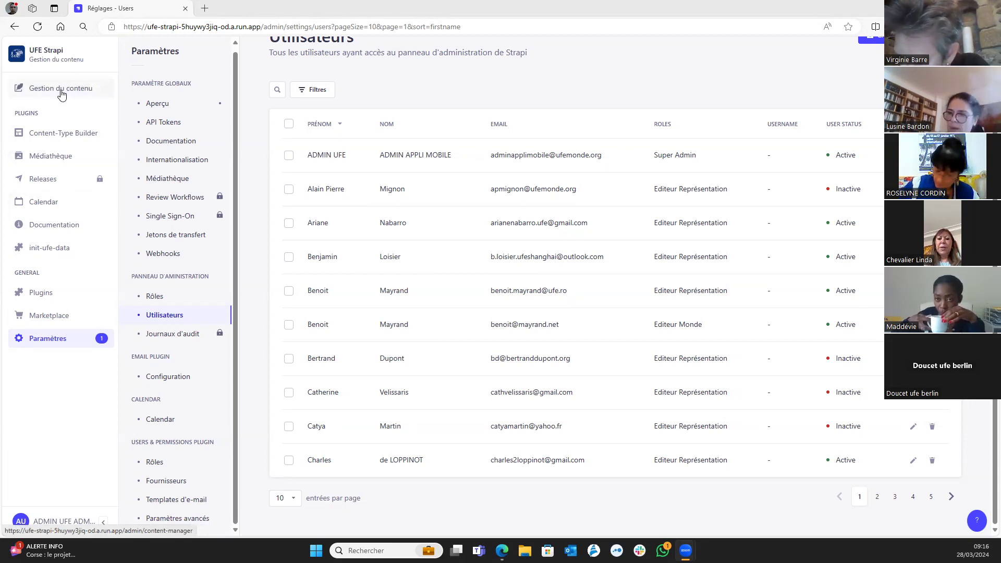
Open the media library and look through its country folders and the media files below them.
{"action": "left_click", "coordinate": [51, 156]}
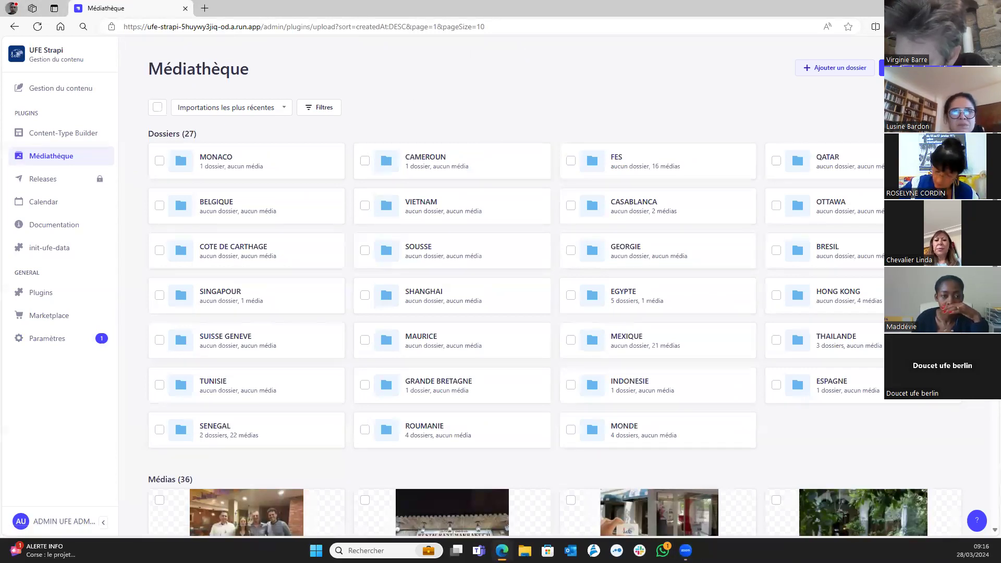
{"action": "scroll", "coordinate": [552, 303], "scroll_direction": "down", "scroll_amount": 3}
{"action": "scroll", "coordinate": [552, 302], "scroll_direction": "down", "scroll_amount": 3}
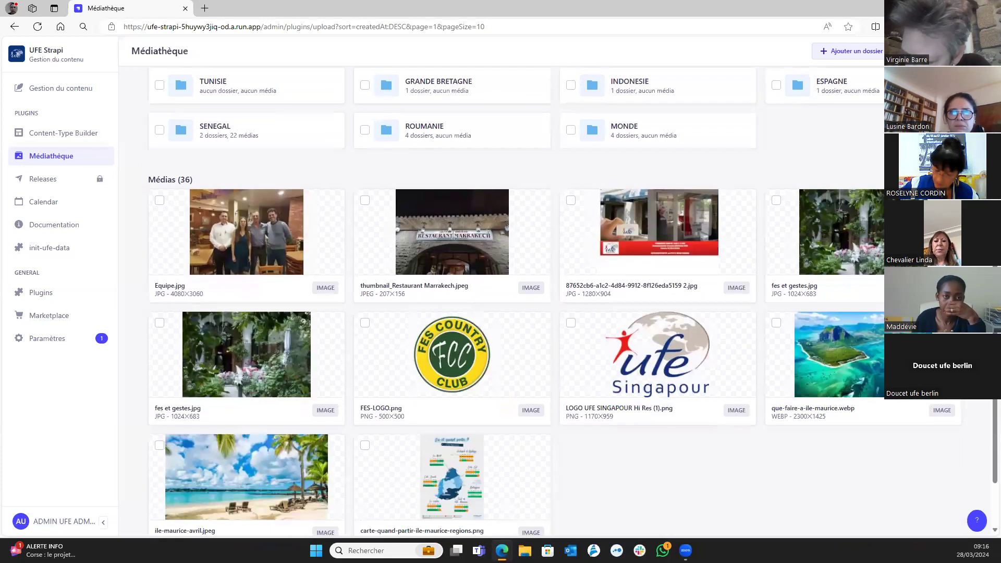
{"action": "scroll", "coordinate": [552, 303], "scroll_direction": "up", "scroll_amount": 2}
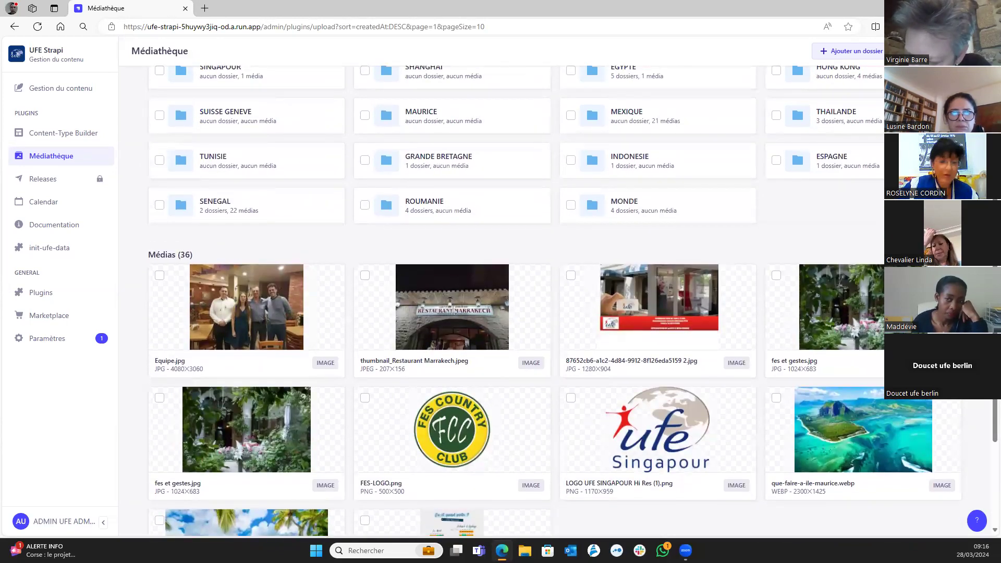
{"action": "scroll", "coordinate": [553, 302], "scroll_direction": "up", "scroll_amount": 5}
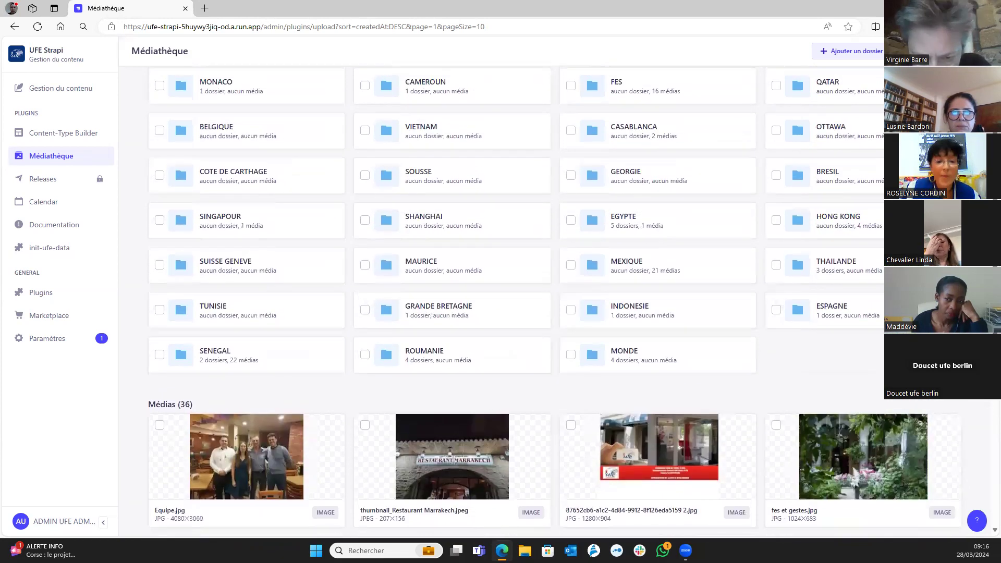
{"action": "scroll", "coordinate": [855, 354], "scroll_direction": "down", "scroll_amount": 2}
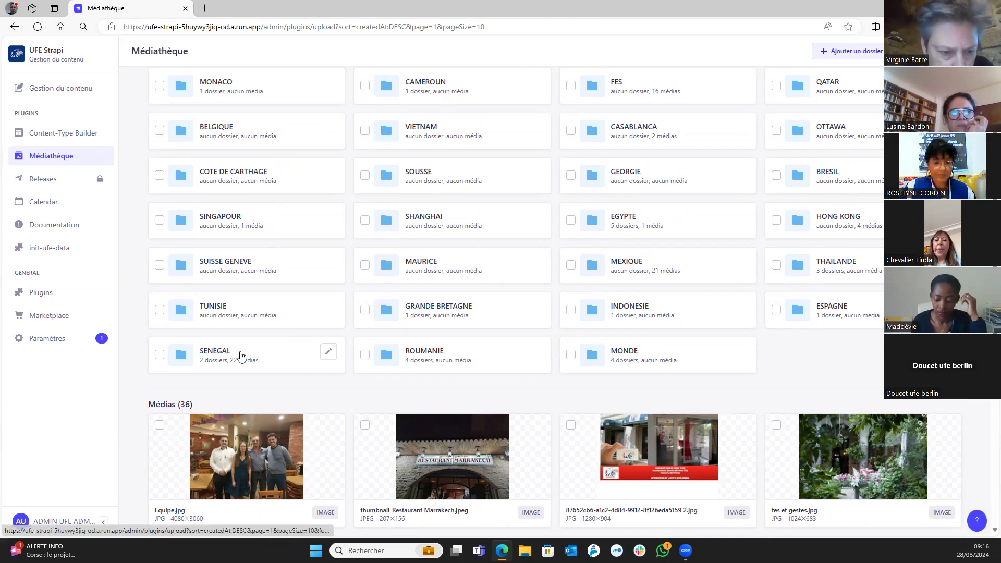
Examine the subfolders and images in the SENEGAL folder, and return to the media library root.
{"action": "left_click", "coordinate": [219, 356]}
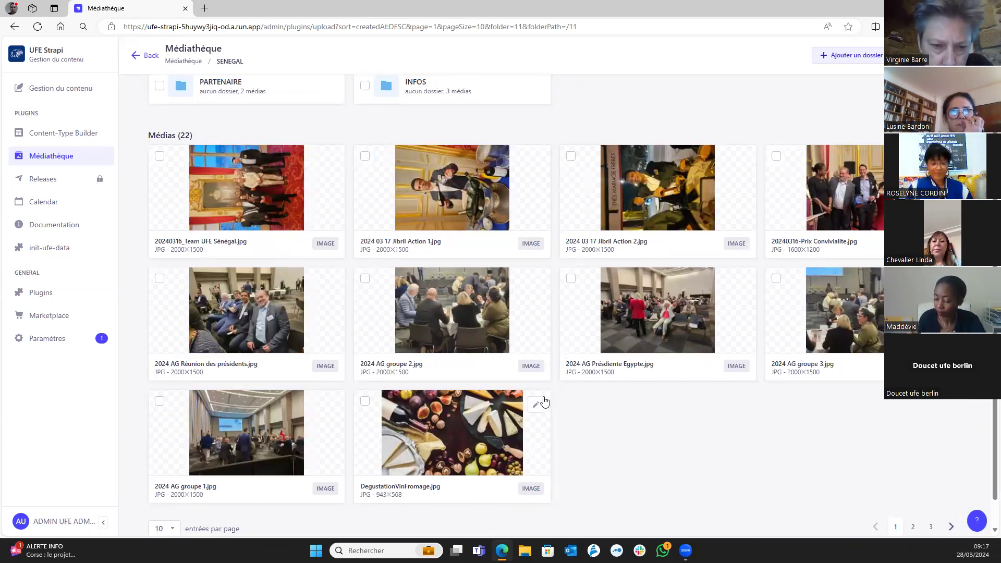
{"action": "scroll", "coordinate": [594, 413], "scroll_direction": "up", "scroll_amount": 2}
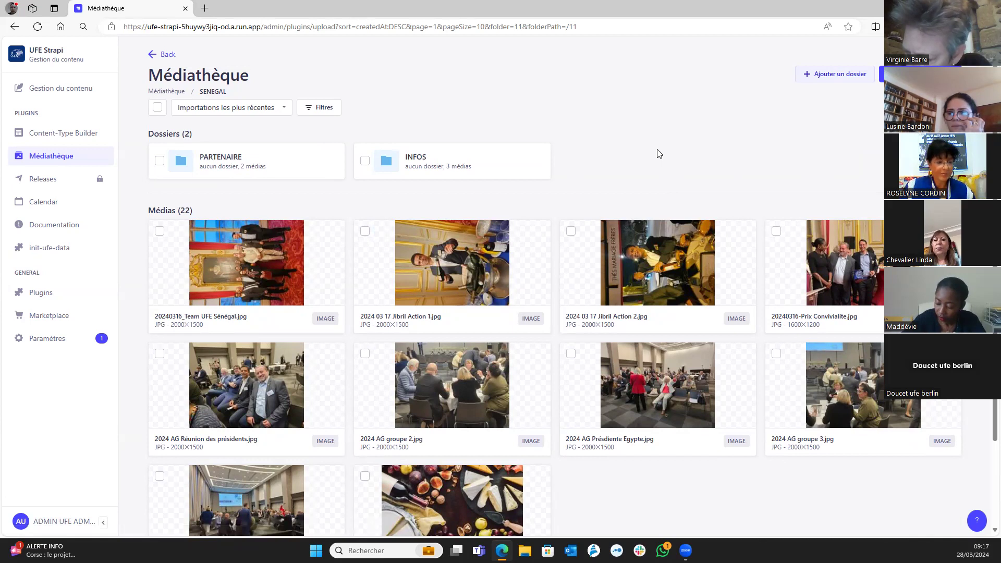
{"action": "left_click", "coordinate": [168, 92]}
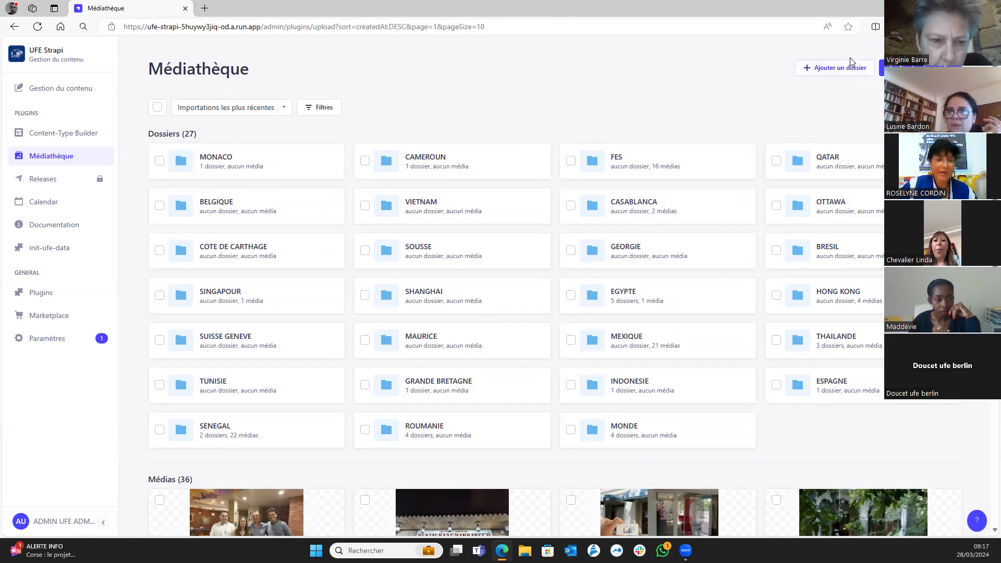
Create a new folder named ISRAEL at the root of the media library.
{"action": "left_click", "coordinate": [835, 69]}
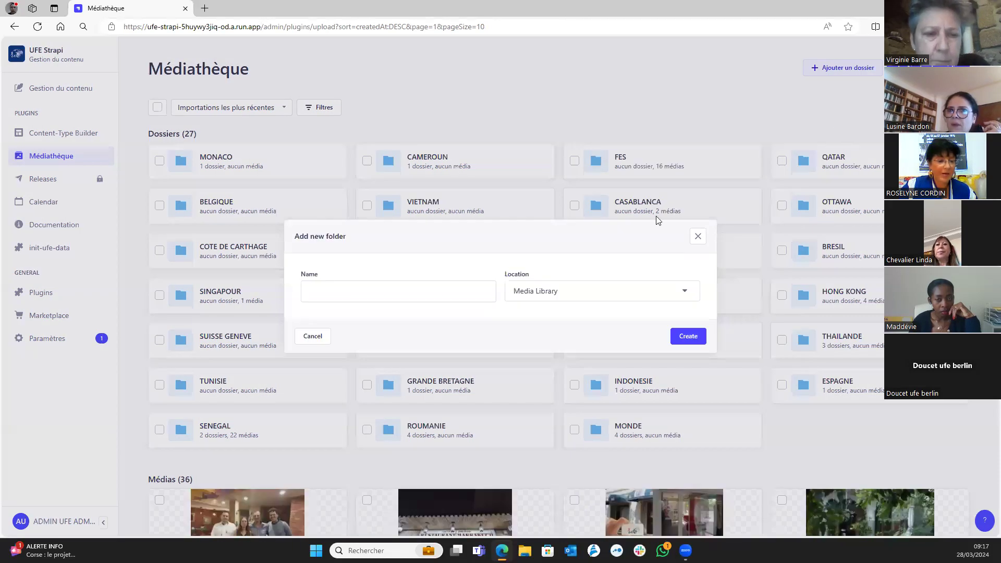
{"action": "left_click", "coordinate": [447, 282]}
{"action": "type", "text": "IS"}
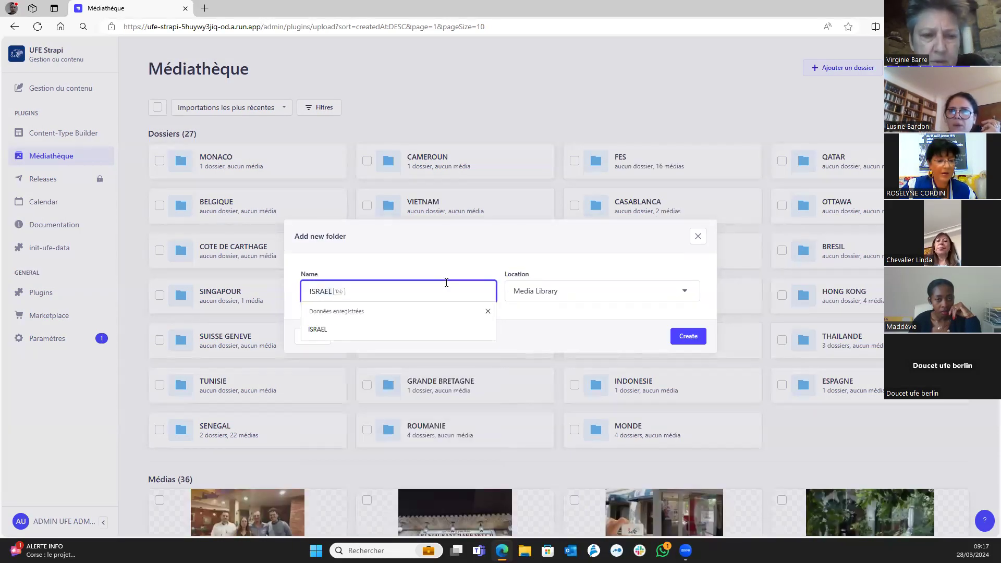
{"action": "key", "text": "Tab"}
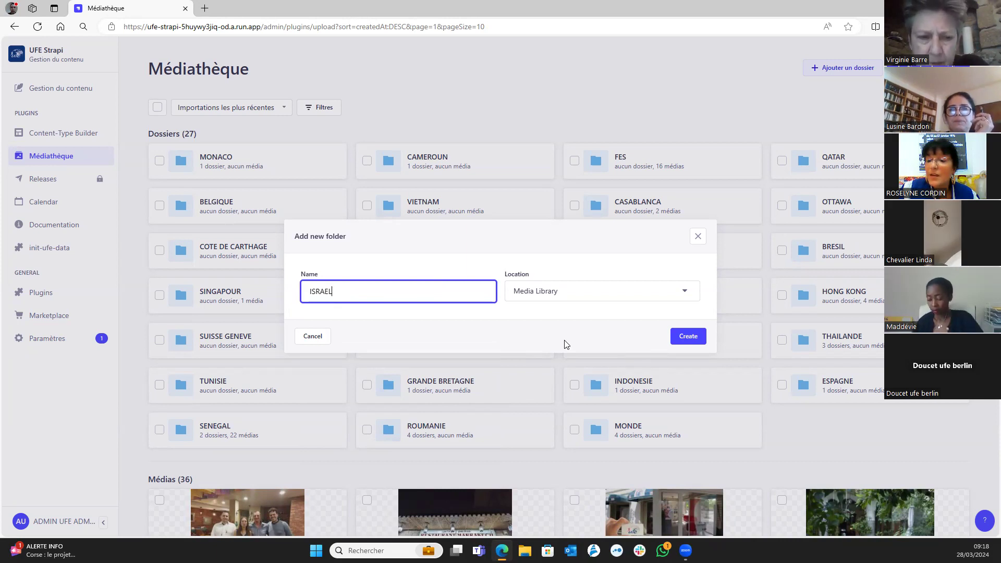
{"action": "left_click", "coordinate": [687, 336]}
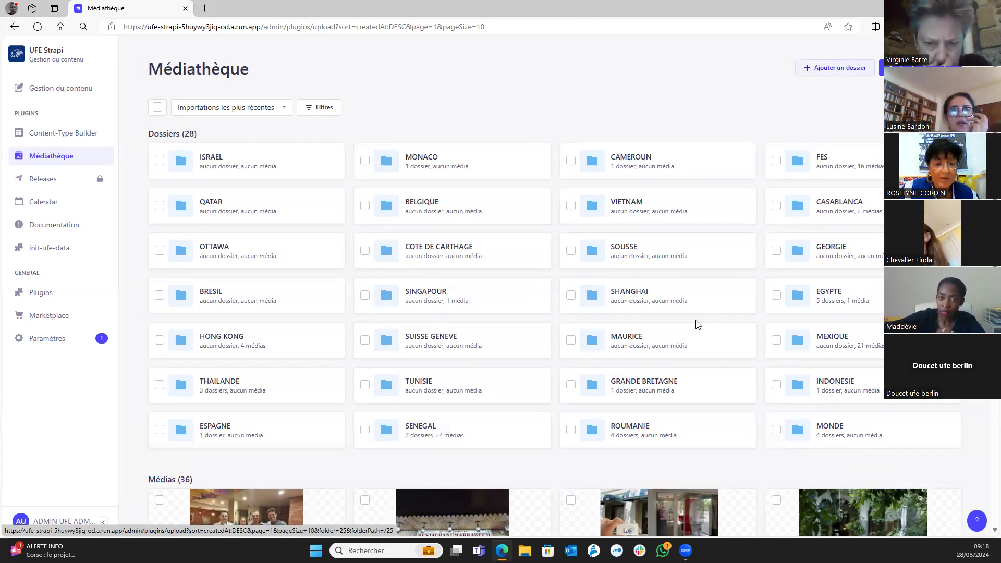
{"action": "scroll", "coordinate": [696, 324], "scroll_direction": "down", "scroll_amount": 3}
{"action": "scroll", "coordinate": [696, 324], "scroll_direction": "up", "scroll_amount": 1}
{"action": "scroll", "coordinate": [696, 323], "scroll_direction": "up", "scroll_amount": 2}
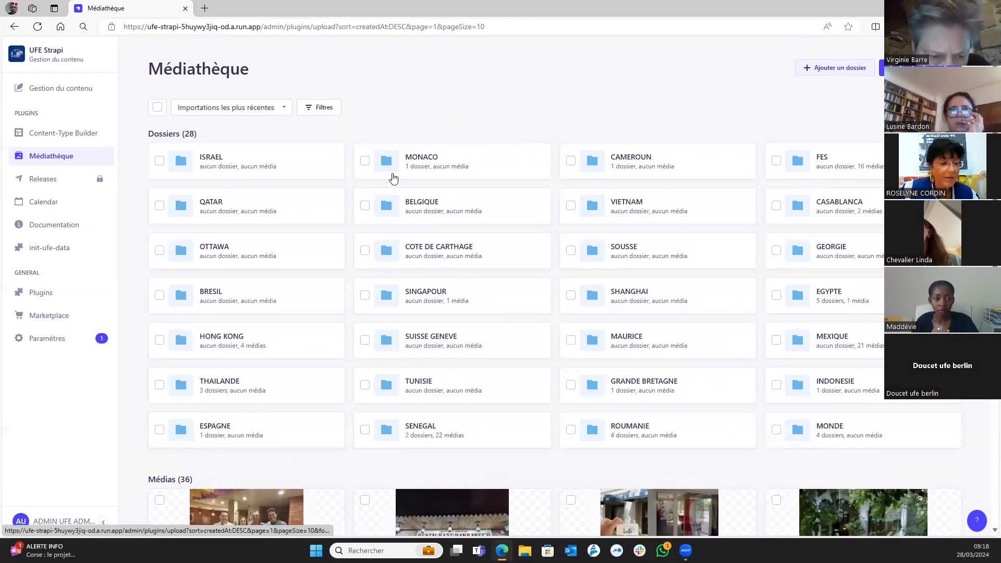
Create a PARTENAIRE subfolder inside the ISRAEL folder.
{"action": "left_click", "coordinate": [233, 164]}
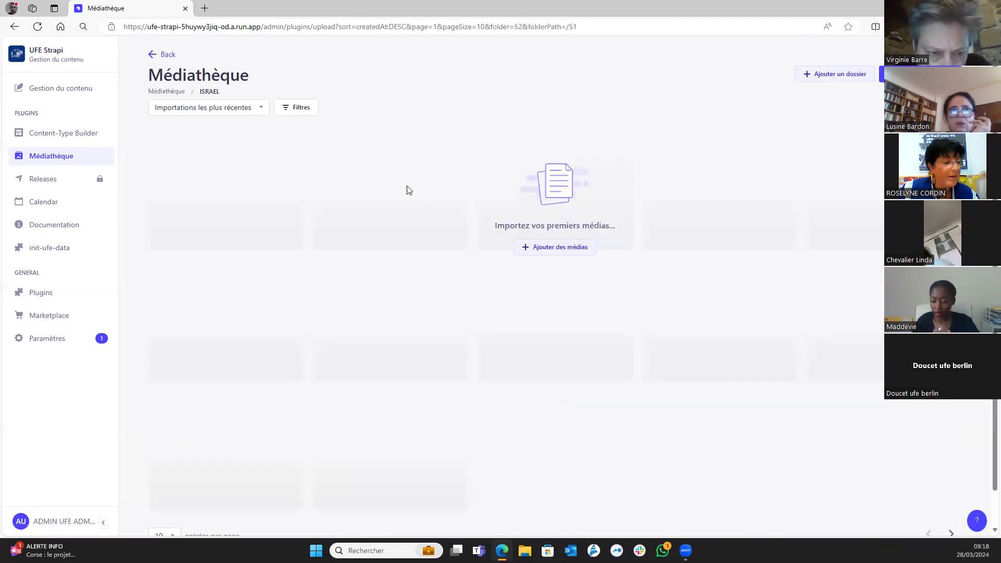
{"action": "left_click", "coordinate": [819, 77]}
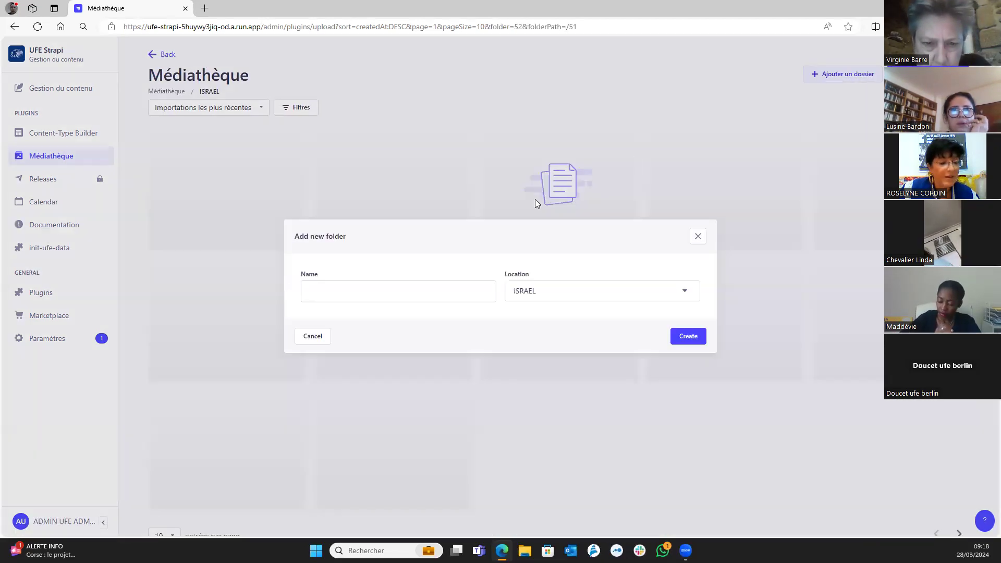
{"action": "left_click", "coordinate": [396, 292]}
{"action": "type", "text": "PAR"}
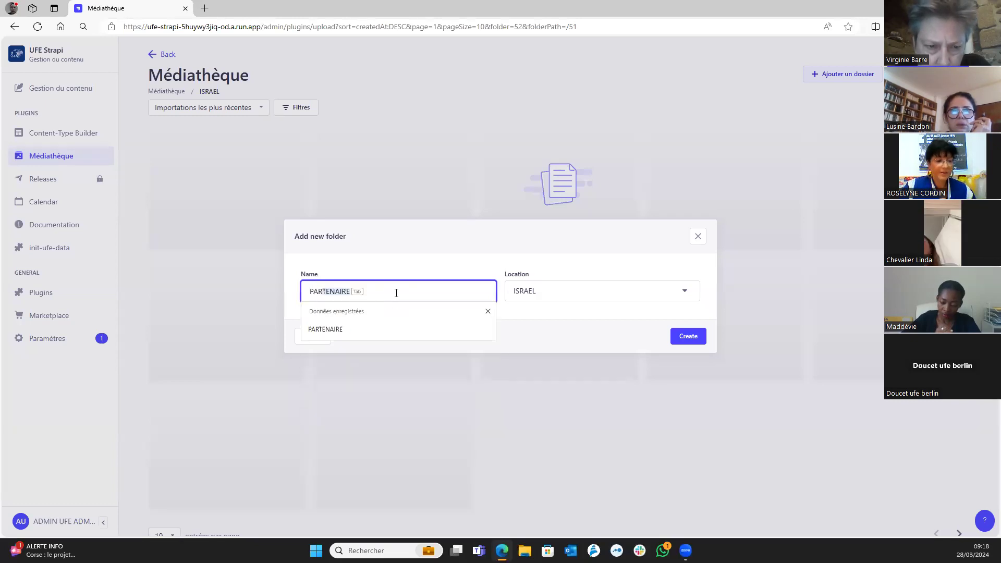
{"action": "key", "text": "Tab"}
{"action": "left_click", "coordinate": [692, 338]}
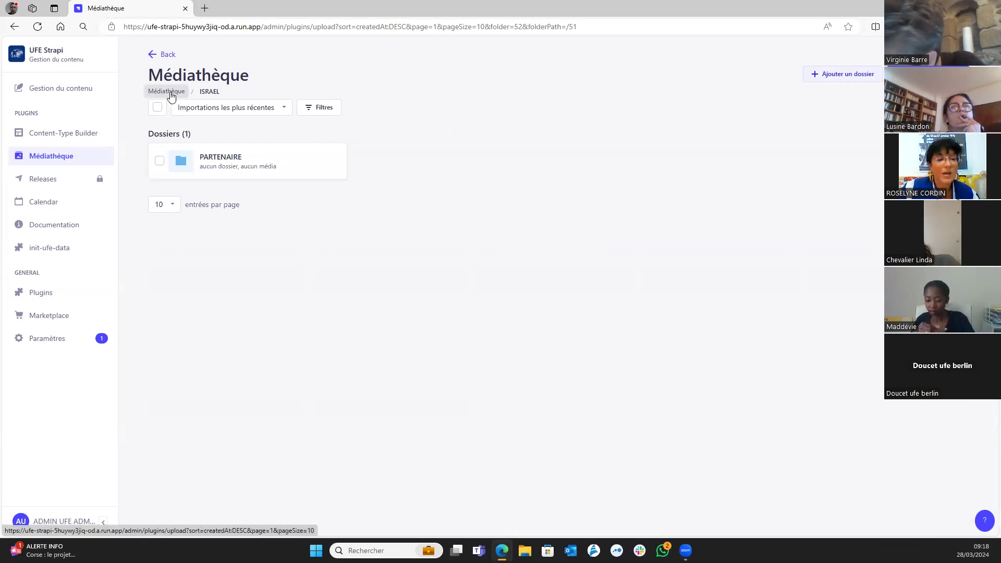
Go back to the media library root and create a PARTENAIRE subfolder inside the SOUSSE folder.
{"action": "left_click", "coordinate": [167, 92]}
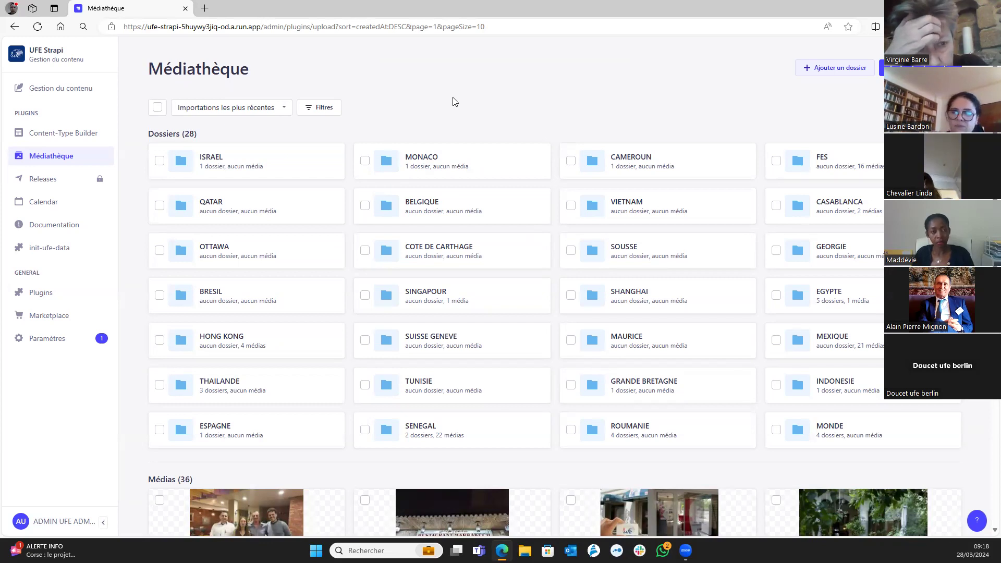
{"action": "left_click", "coordinate": [636, 253]}
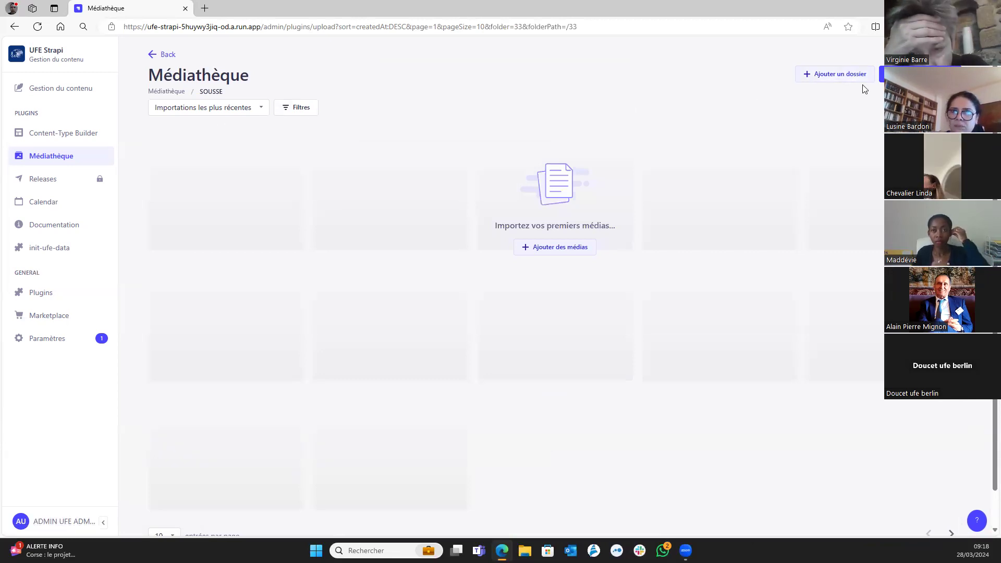
{"action": "left_click", "coordinate": [836, 74]}
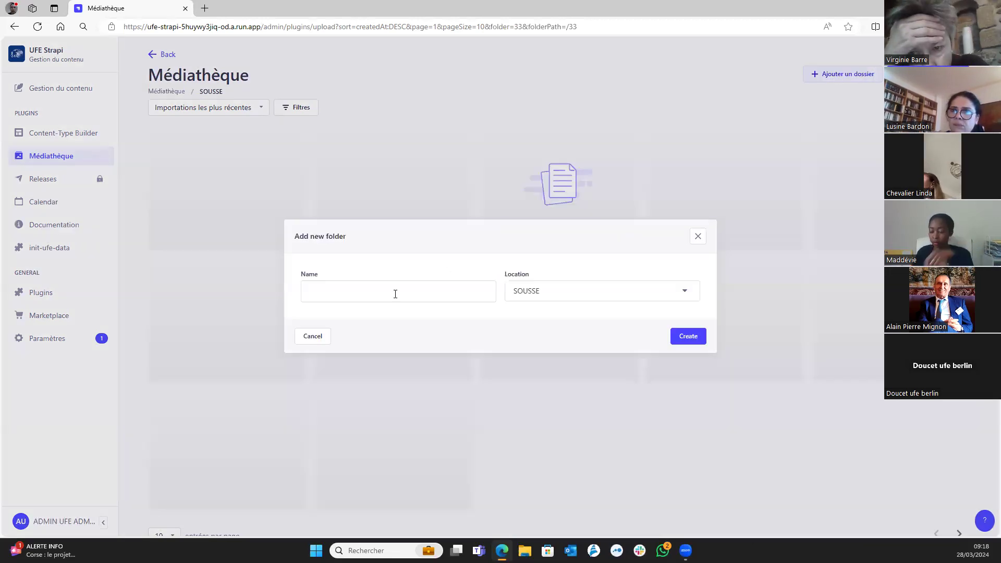
{"action": "left_click", "coordinate": [394, 294]}
{"action": "type", "text": "PARTE"}
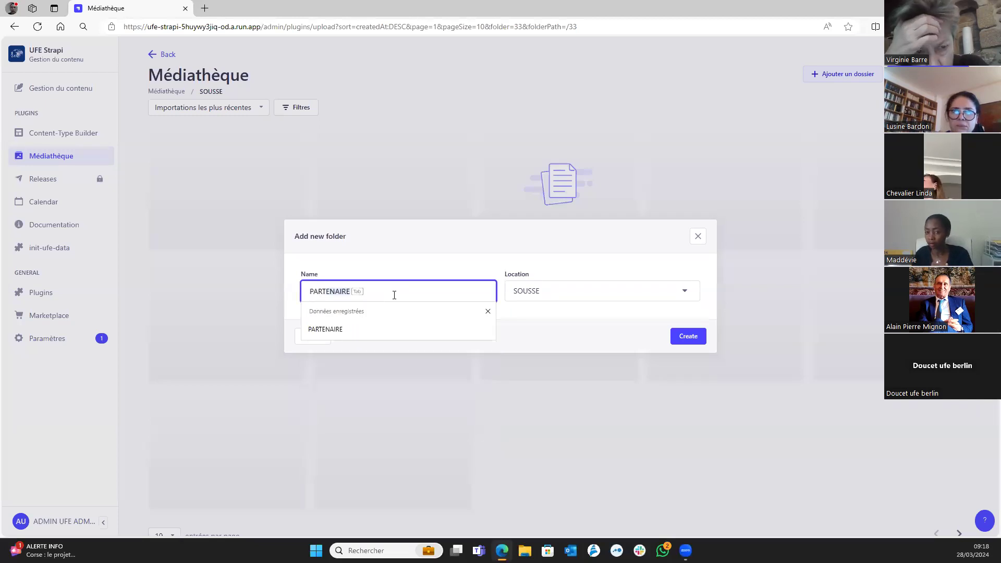
{"action": "type", "text": "NAIURE"}
{"action": "key", "text": "BackSpace"}
{"action": "key", "text": "BackSpace"}
{"action": "key", "text": "BackSpace"}
{"action": "type", "text": "RE"}
{"action": "left_click", "coordinate": [680, 339]}
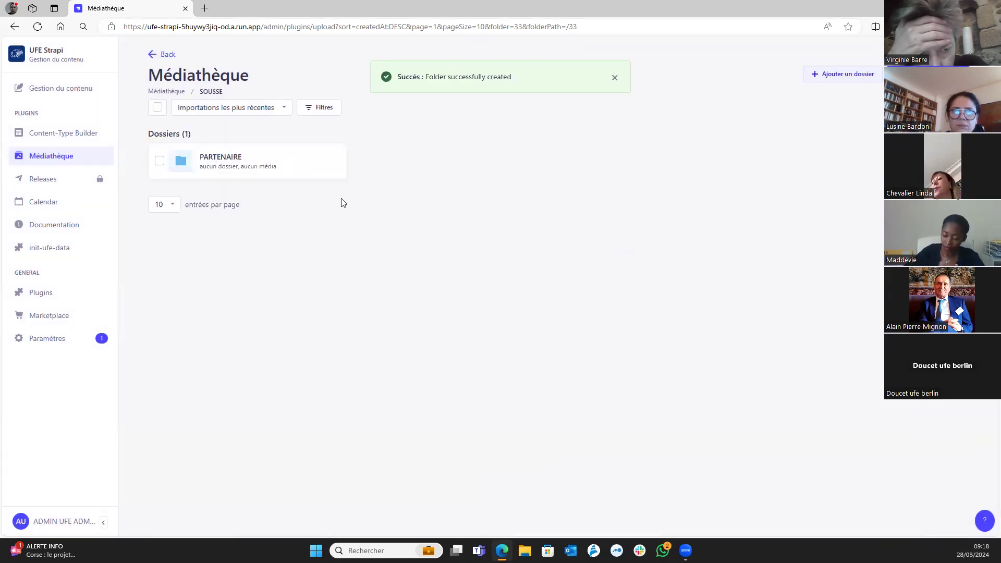
Import LOGO EUROPCAR.png, the SCAN film UFE image, AG 2024 06.jpg and AG 2024 05.jpg from the computer into SOUSSE's PARTENAIRE folder.
{"action": "left_click", "coordinate": [227, 163]}
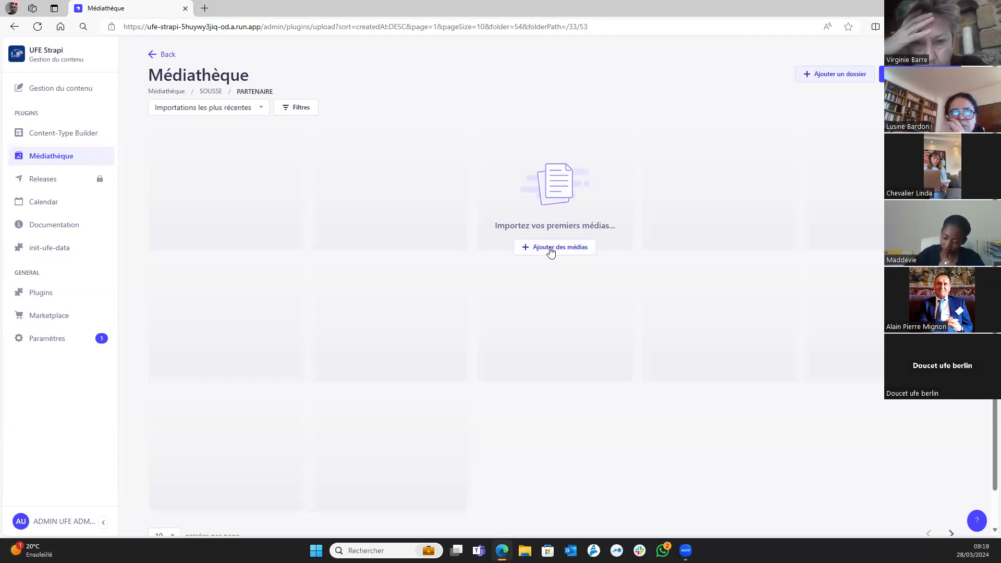
{"action": "left_click", "coordinate": [551, 248]}
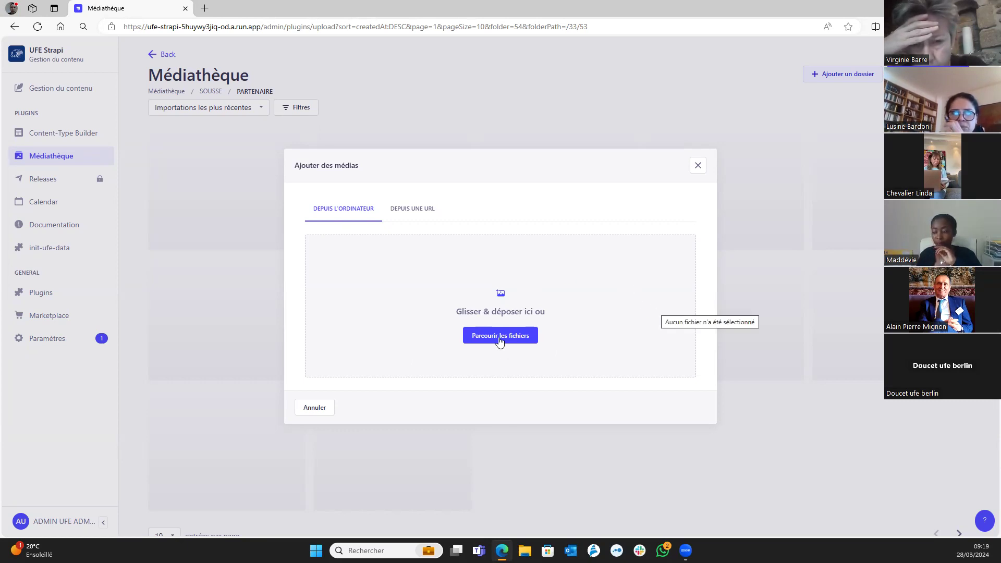
{"action": "left_click", "coordinate": [499, 339]}
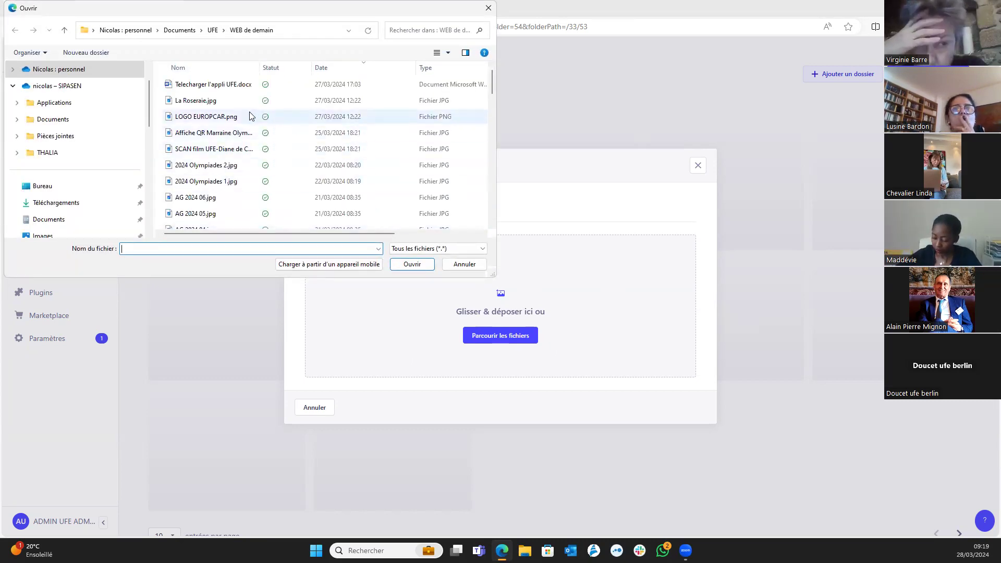
{"action": "left_click", "coordinate": [225, 120]}
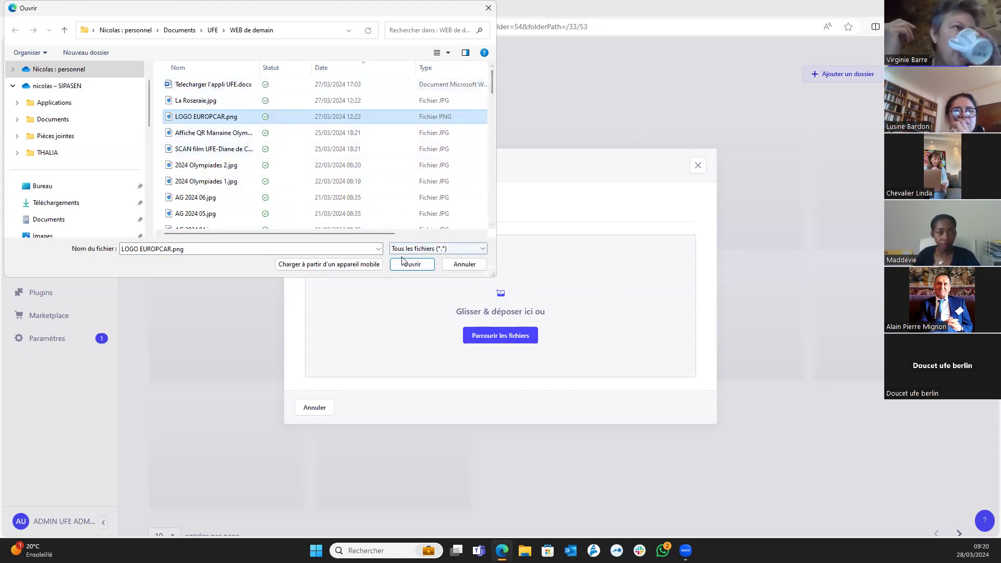
{"action": "left_click", "coordinate": [245, 150], "text": "ctrl"}
{"action": "left_click", "coordinate": [209, 199], "text": "ctrl"}
{"action": "left_click", "coordinate": [213, 214], "text": "ctrl"}
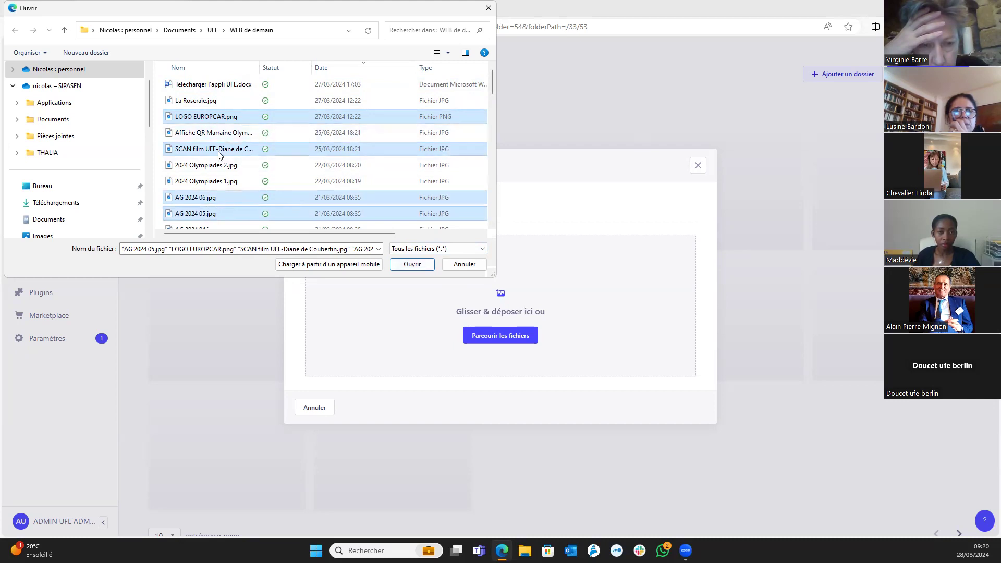
{"action": "left_click", "coordinate": [413, 265]}
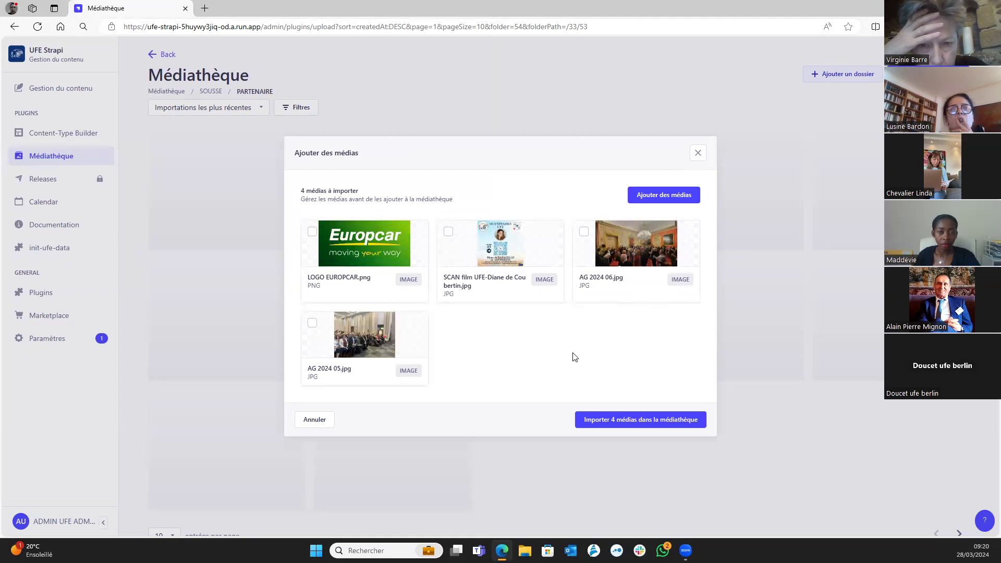
{"action": "left_click", "coordinate": [644, 426]}
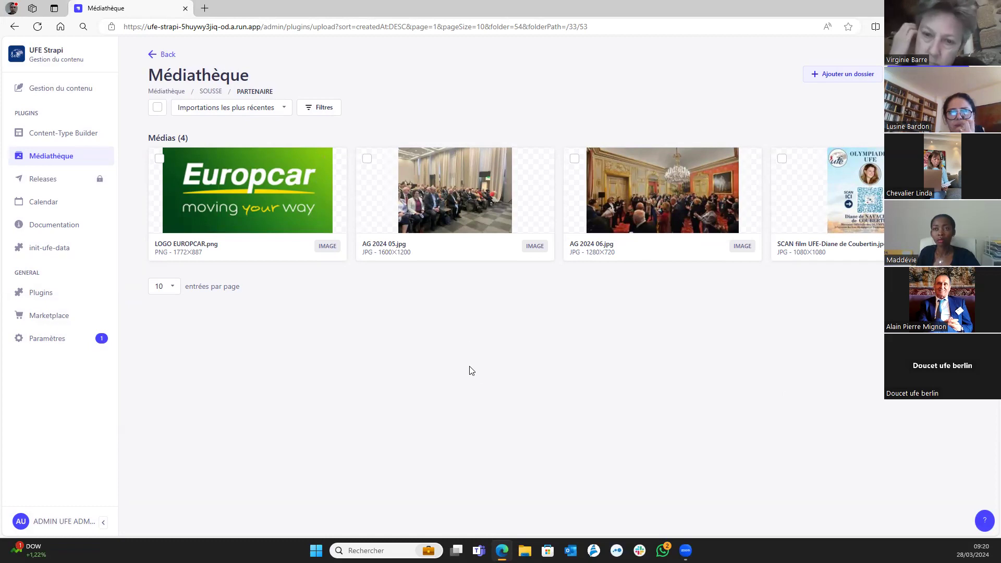
Delete AG 2024 05.jpg and AG 2024 06.jpg from SOUSSE's PARTENAIRE folder.
{"action": "left_click", "coordinate": [367, 159]}
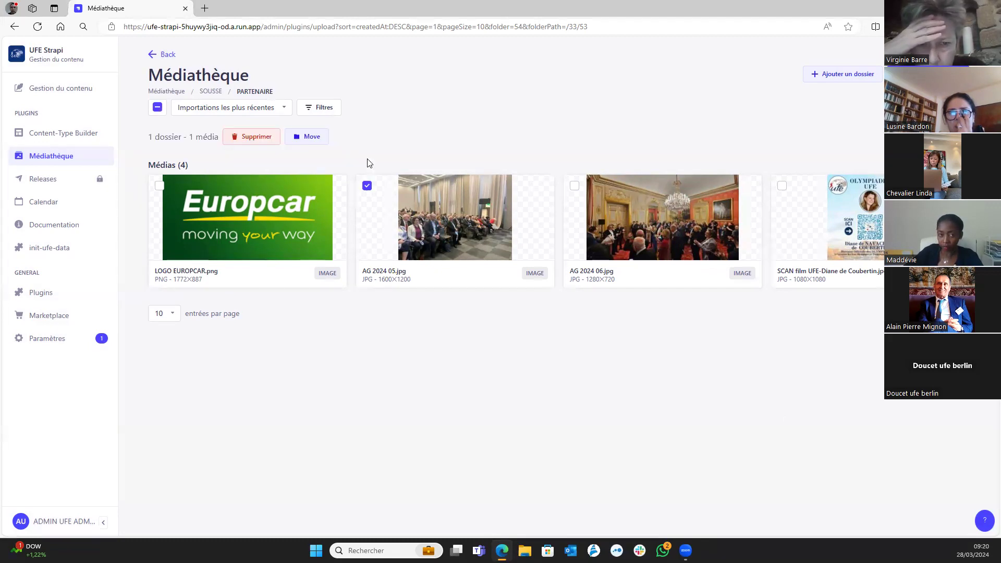
{"action": "left_click", "coordinate": [574, 186]}
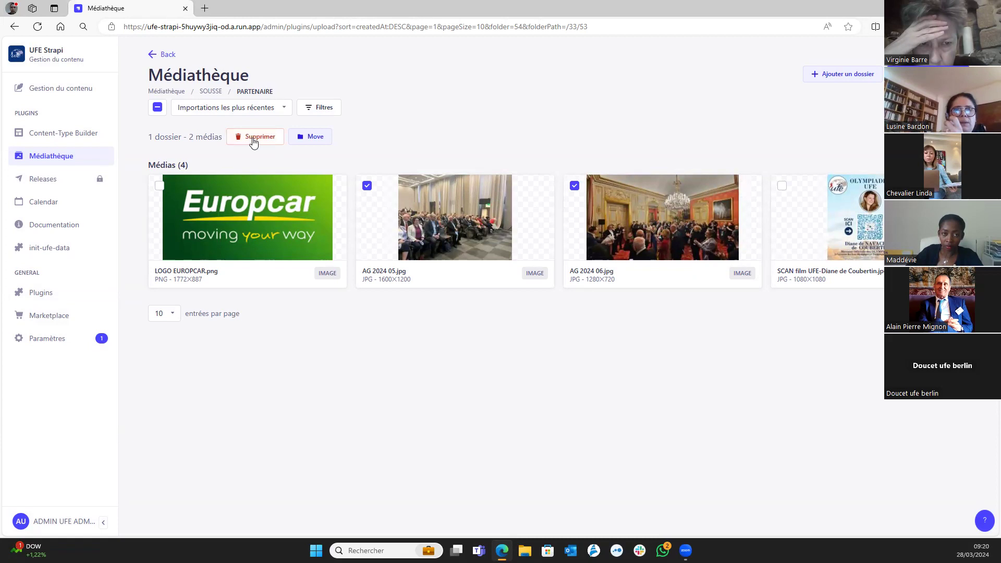
{"action": "left_click", "coordinate": [254, 139]}
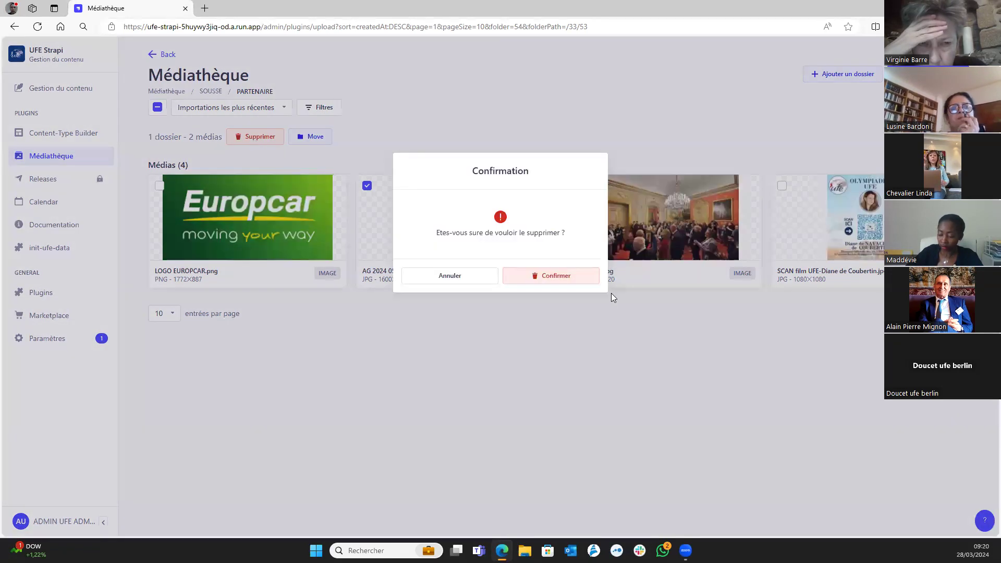
{"action": "left_click", "coordinate": [545, 277]}
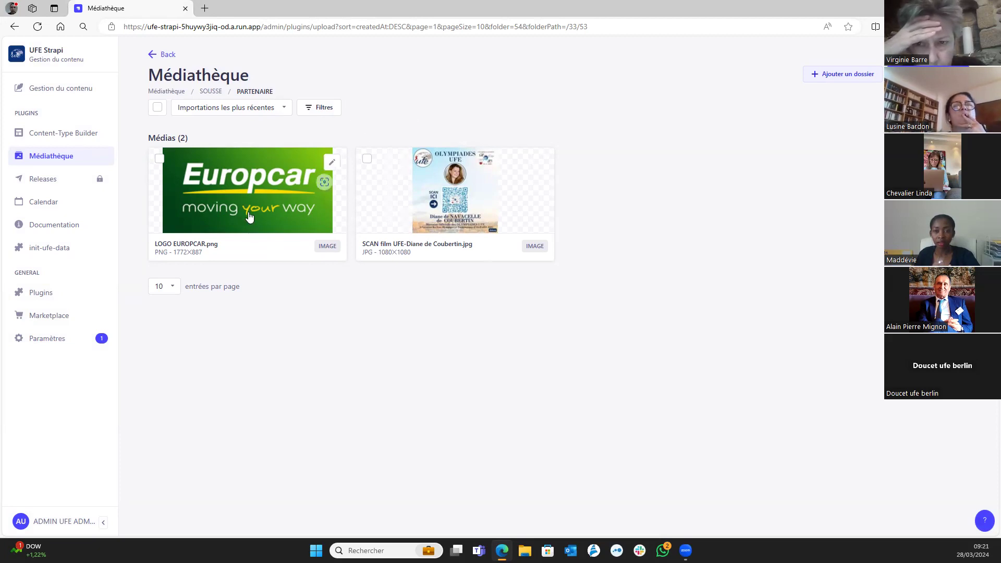
Return to the media library root and open the MONDE folder to view its subfolders.
{"action": "left_click", "coordinate": [169, 92]}
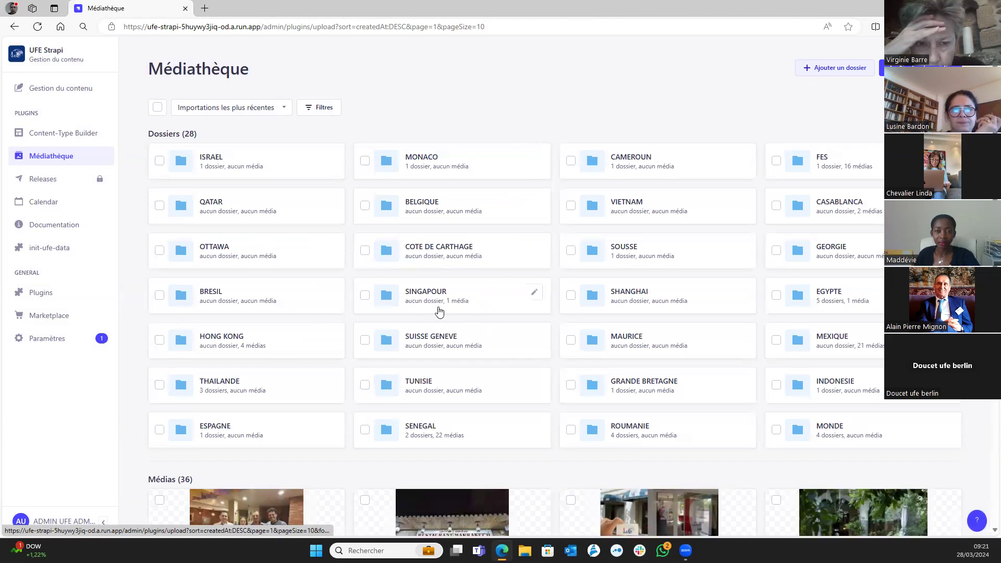
{"action": "left_click", "coordinate": [832, 434]}
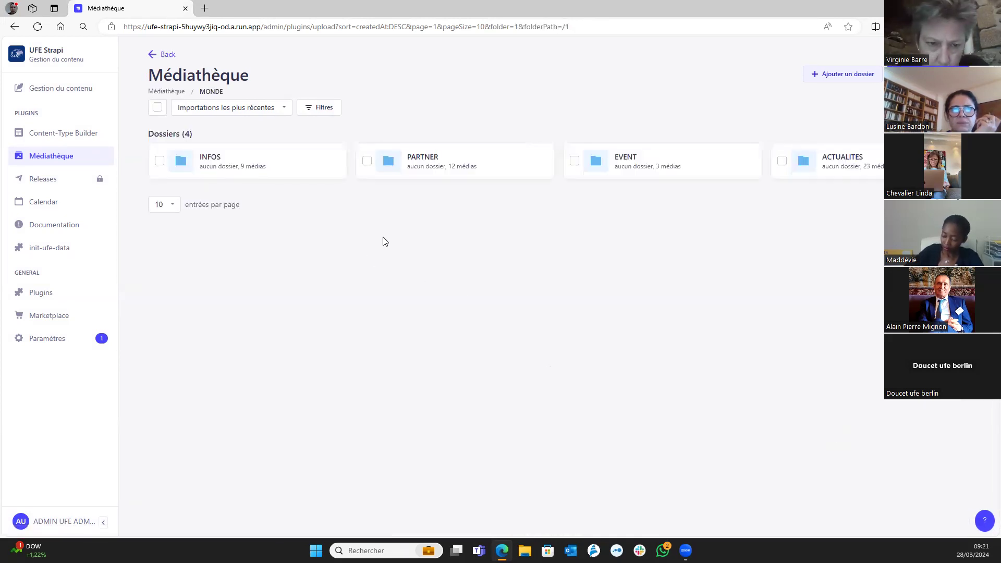
View the images in MONDE's PARTNER folder, then return to the media library root and look over its folders and media.
{"action": "left_click", "coordinate": [420, 163]}
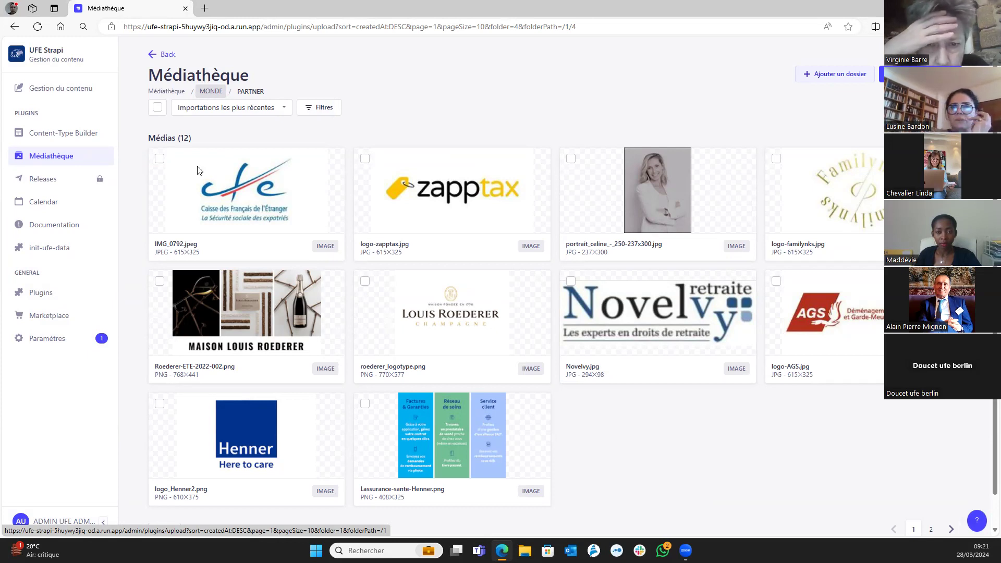
{"action": "left_click", "coordinate": [211, 92]}
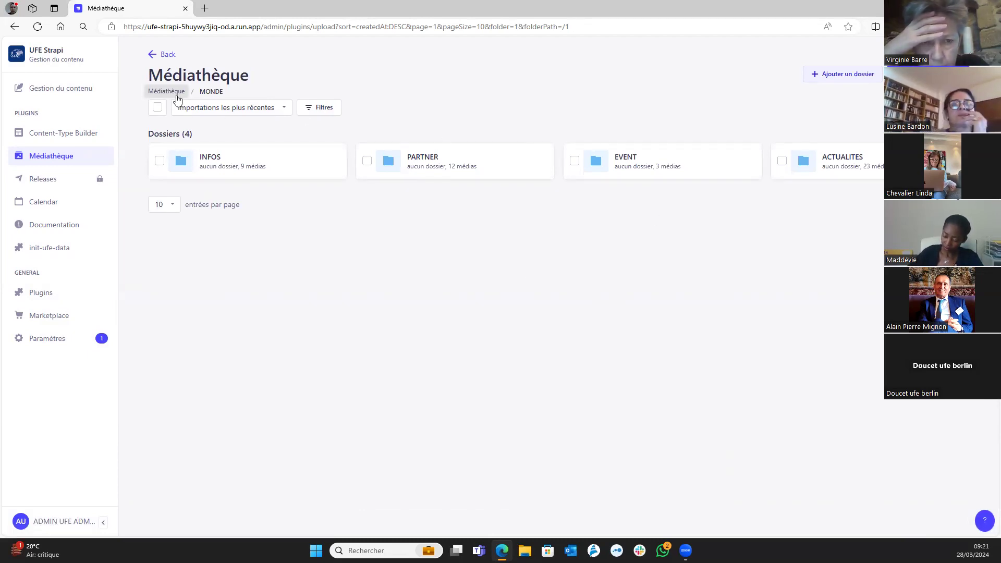
{"action": "left_click", "coordinate": [178, 99]}
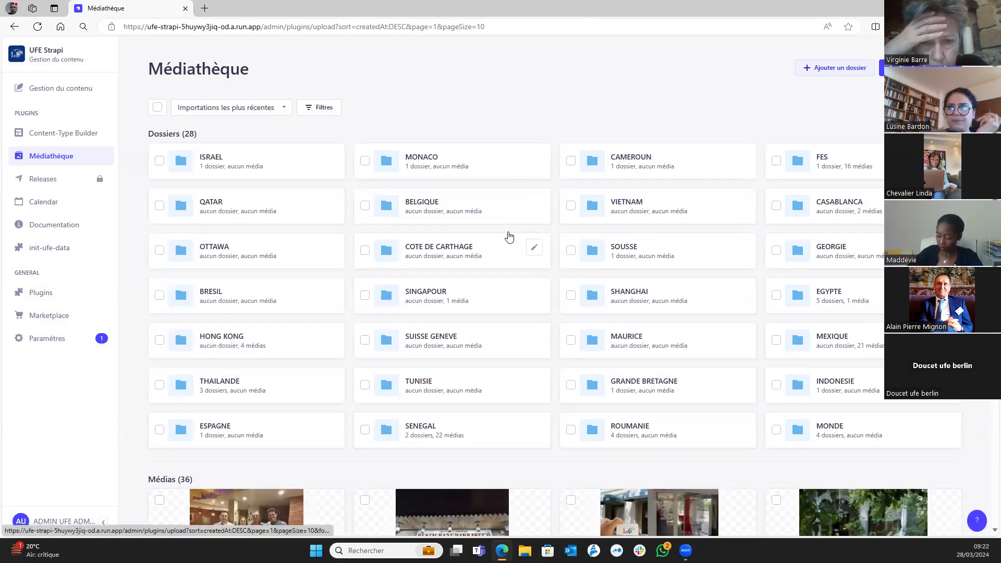
{"action": "scroll", "coordinate": [503, 281], "scroll_direction": "down", "scroll_amount": 6}
{"action": "scroll", "coordinate": [503, 291], "scroll_direction": "up", "scroll_amount": 6}
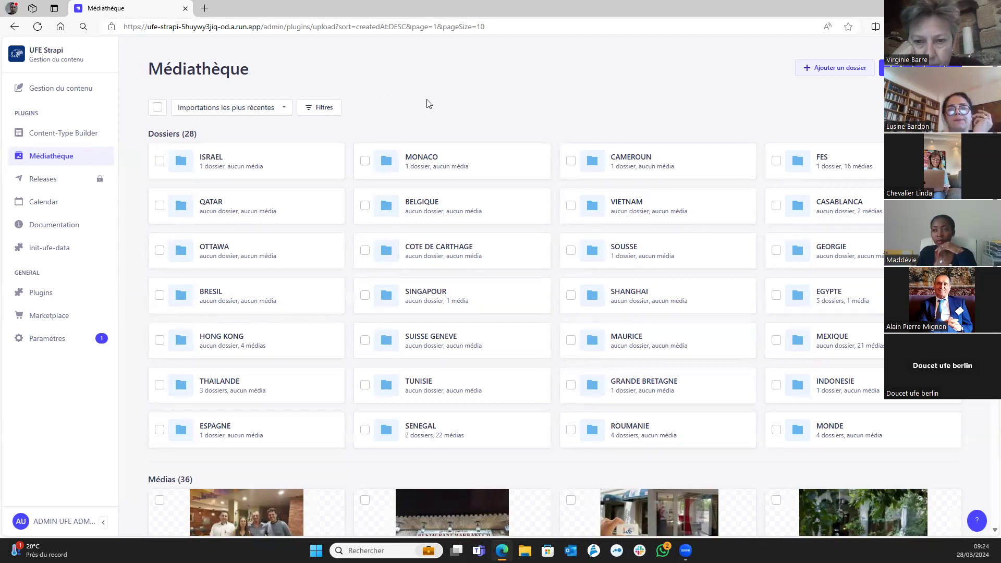
Open the content management area and browse the Actualité, Evènement, Information and Offre Partenaire collections.
{"action": "left_click", "coordinate": [51, 91]}
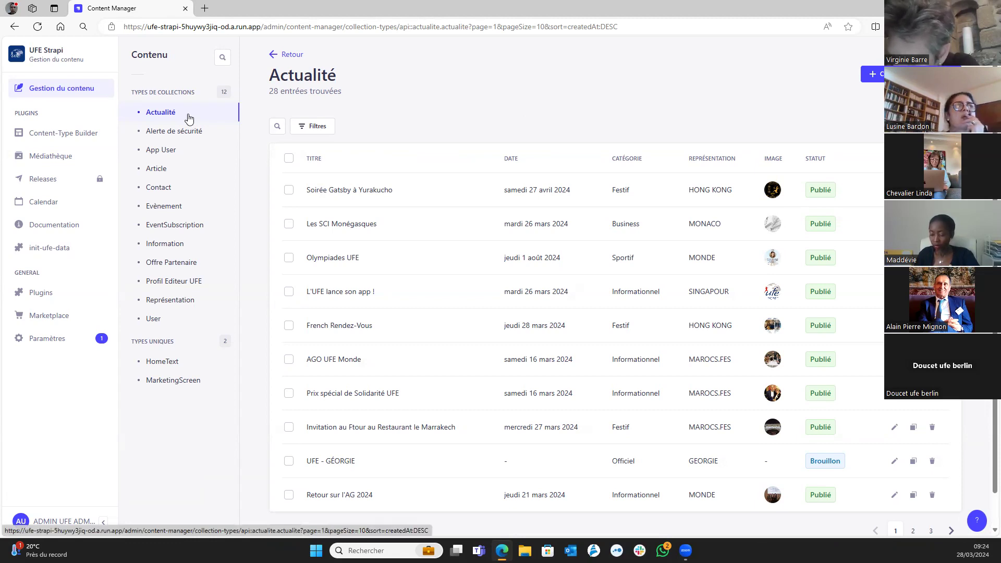
{"action": "left_click", "coordinate": [183, 207]}
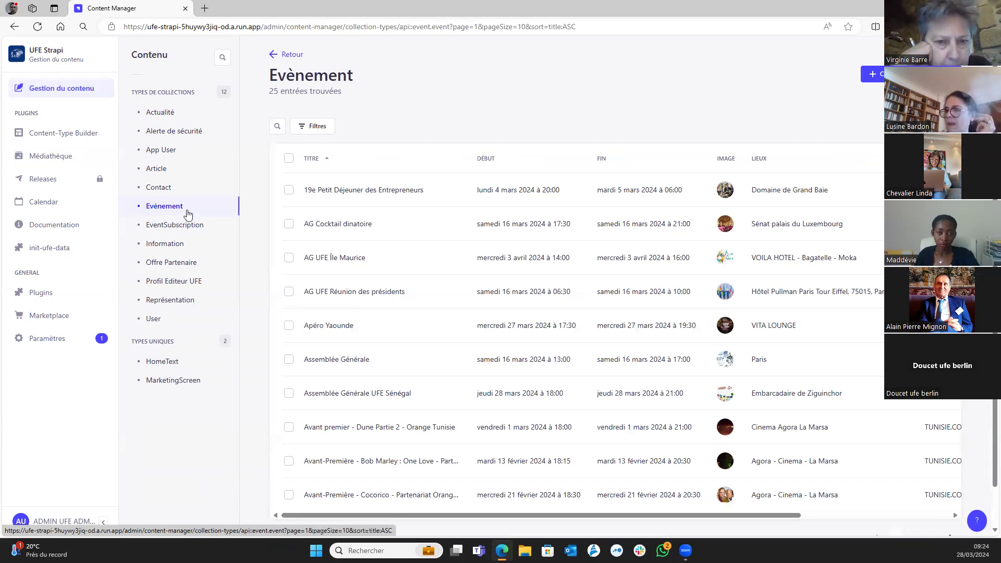
{"action": "left_click", "coordinate": [178, 264]}
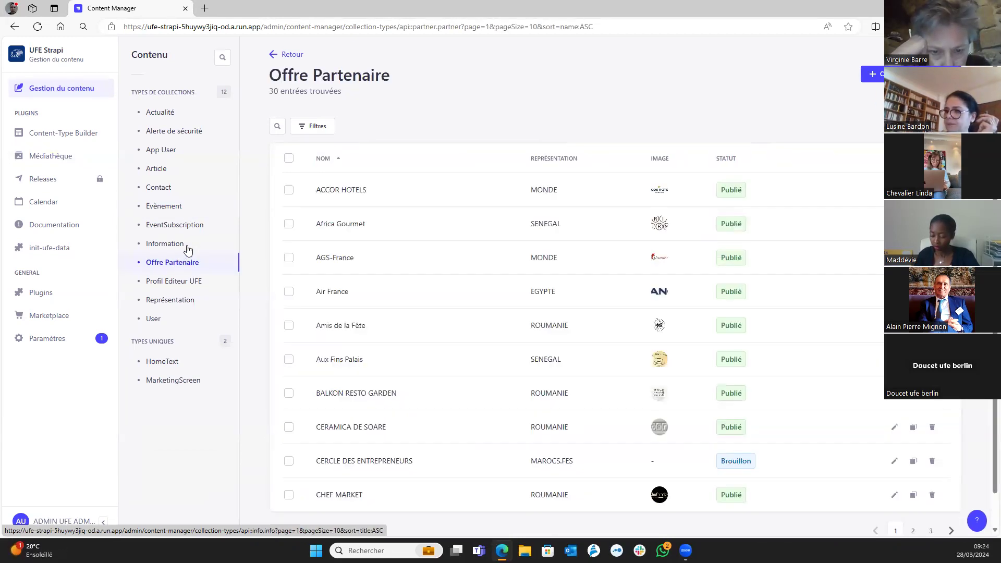
{"action": "left_click", "coordinate": [190, 247]}
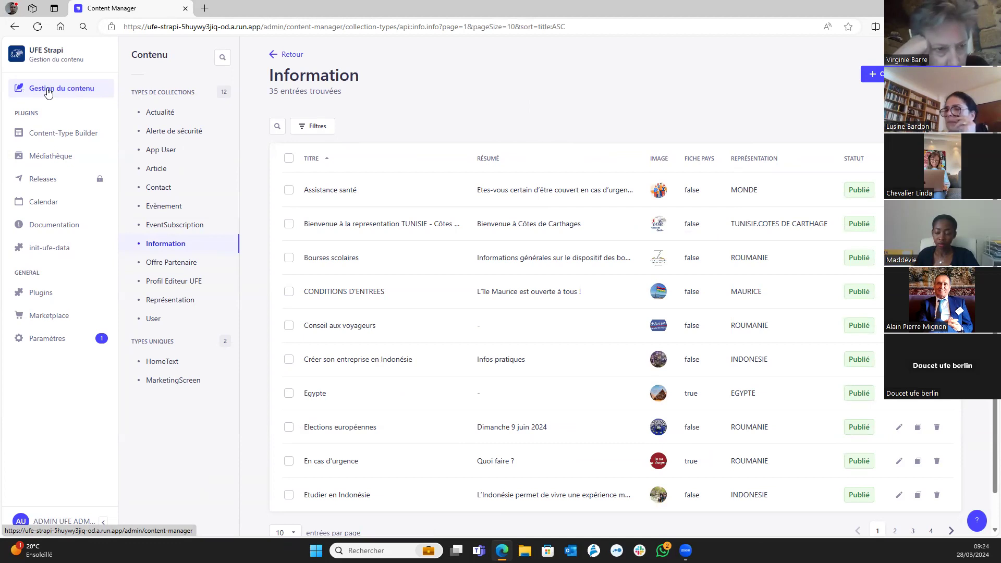
{"action": "left_click", "coordinate": [160, 113]}
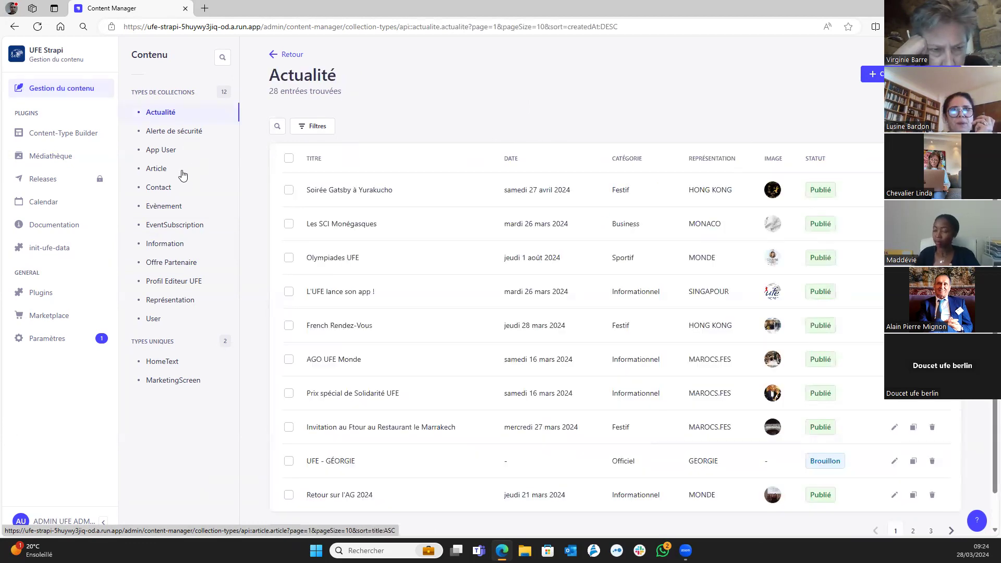
{"action": "left_click", "coordinate": [166, 206]}
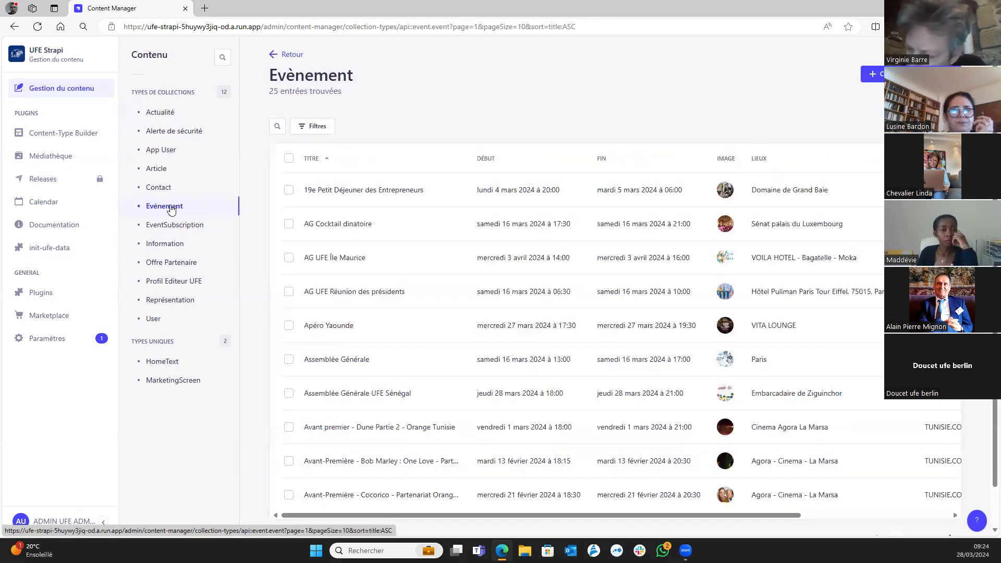
{"action": "left_click", "coordinate": [173, 243]}
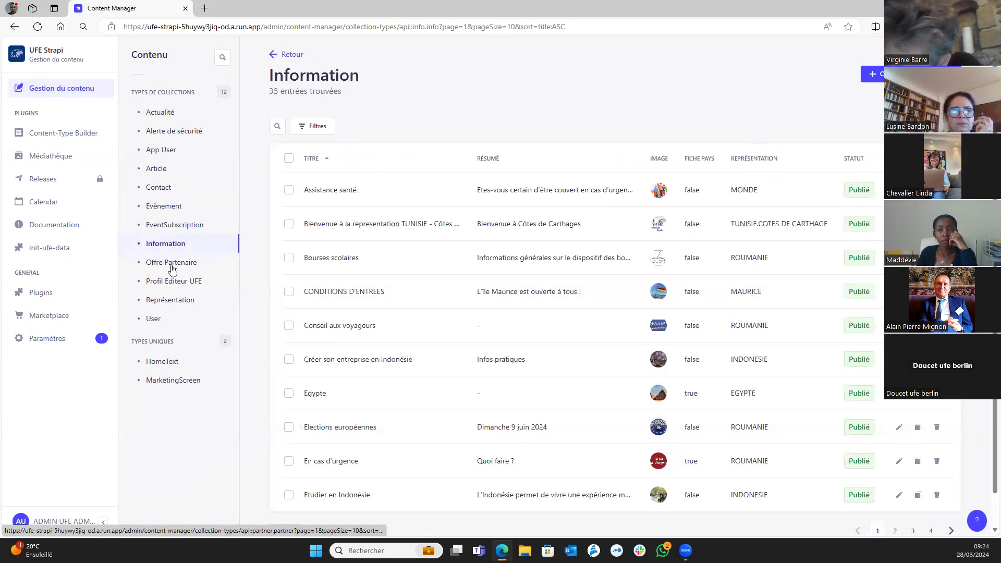
{"action": "left_click", "coordinate": [172, 265]}
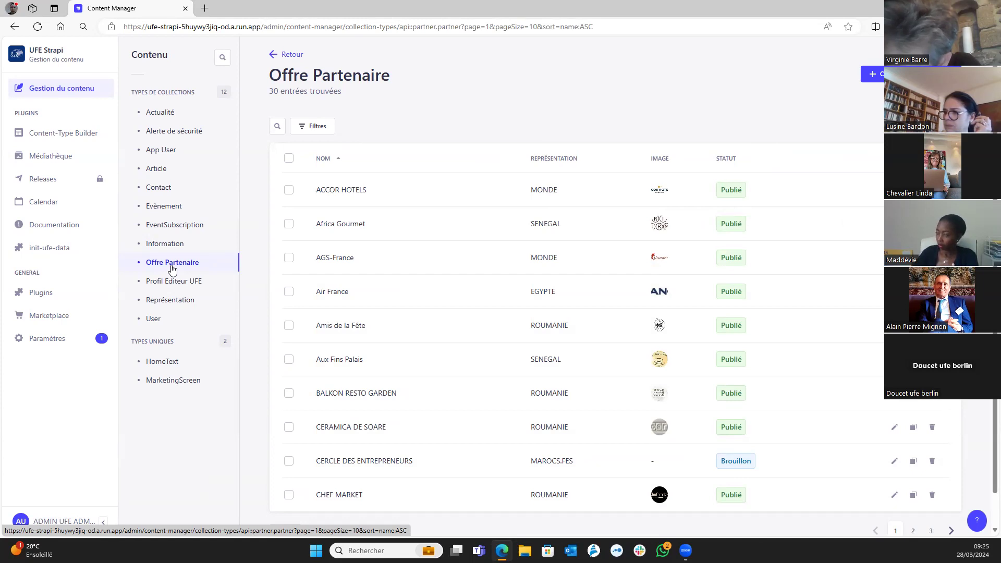
Open the Olympiades UFE entry in the Actualité collection and review the available category options without changing the selection.
{"action": "left_click", "coordinate": [169, 117]}
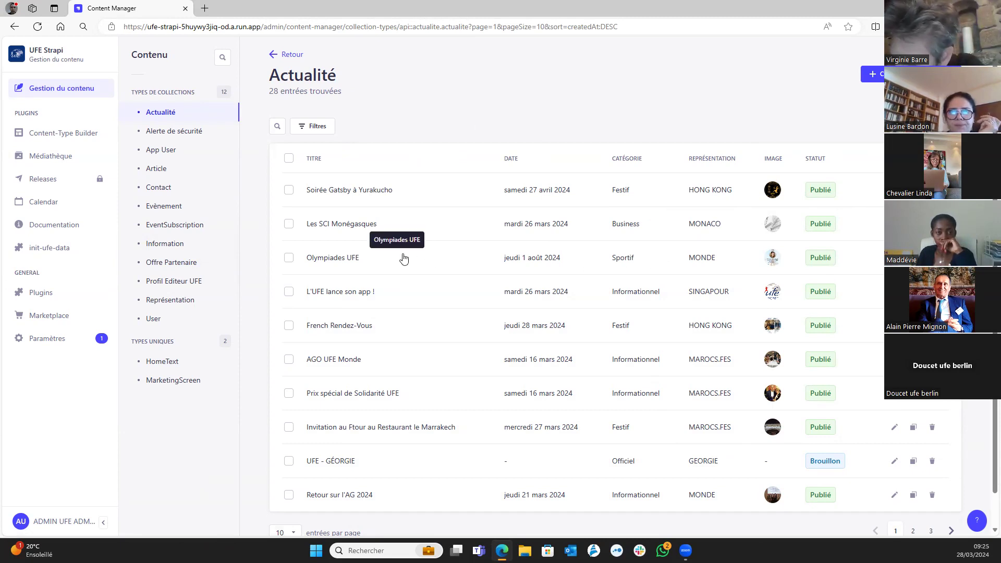
{"action": "left_click", "coordinate": [439, 263]}
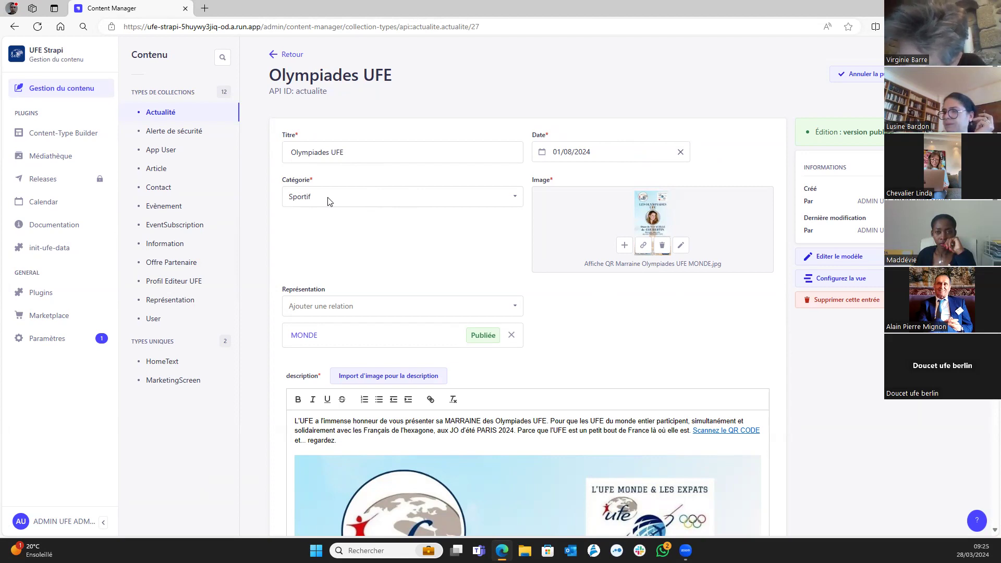
{"action": "left_click", "coordinate": [514, 199]}
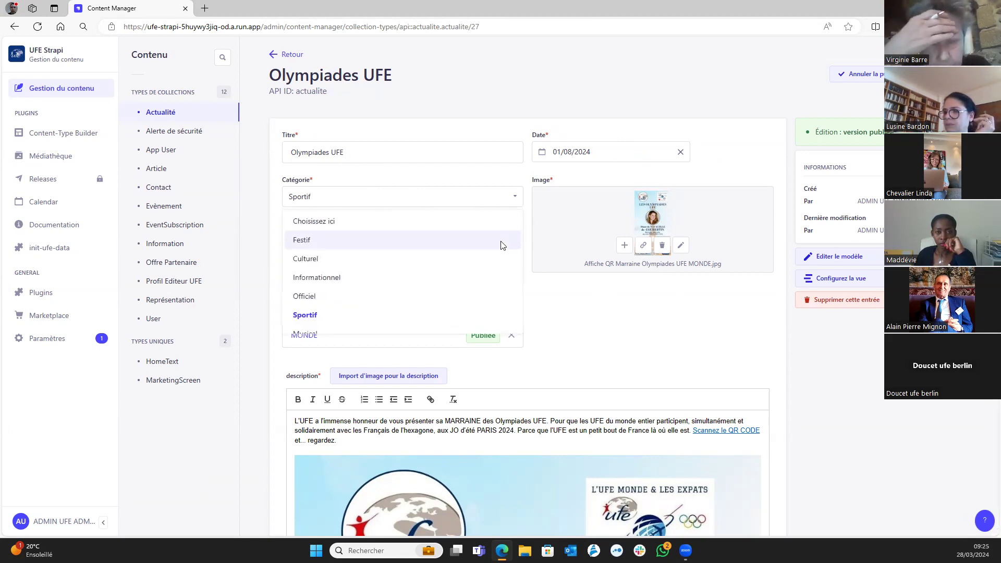
{"action": "scroll", "coordinate": [433, 263], "scroll_direction": "down", "scroll_amount": 2}
{"action": "scroll", "coordinate": [431, 266], "scroll_direction": "down", "scroll_amount": 1}
{"action": "scroll", "coordinate": [431, 266], "scroll_direction": "up", "scroll_amount": 3}
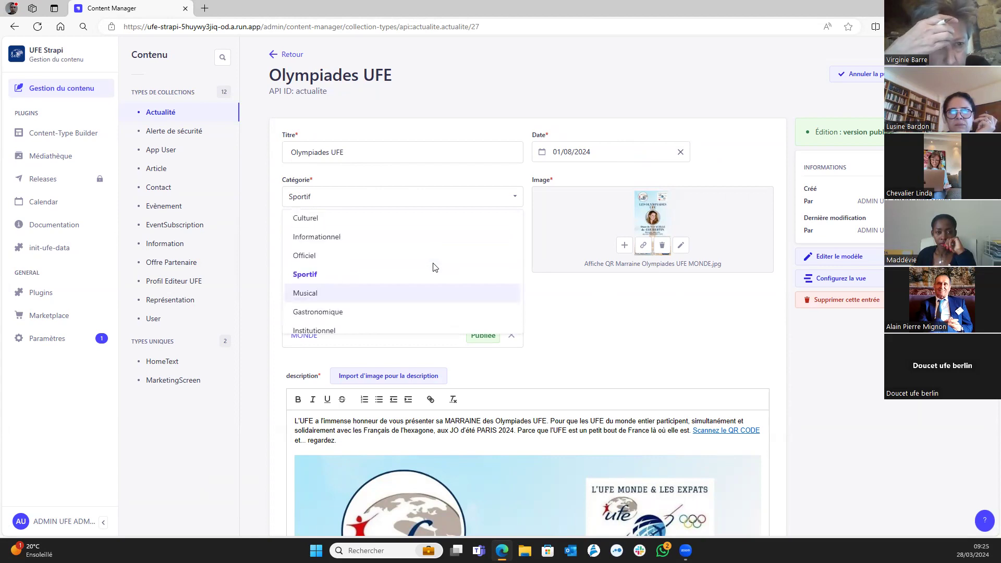
{"action": "left_click", "coordinate": [393, 284]}
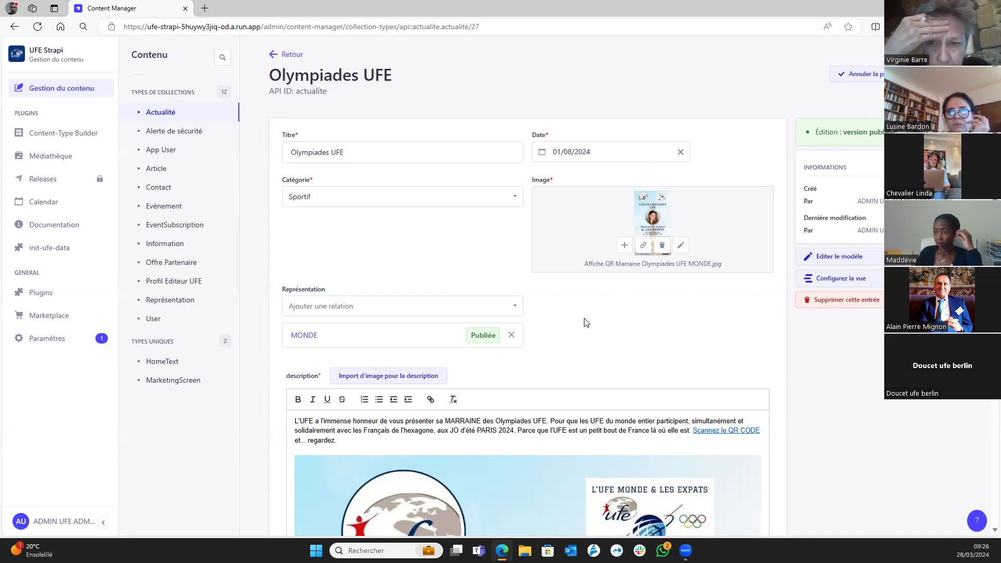
Examine the Olympiades UFE entry's image, representation and description, including the linked text and the embedded poster.
{"action": "scroll", "coordinate": [586, 320], "scroll_direction": "down", "scroll_amount": 2}
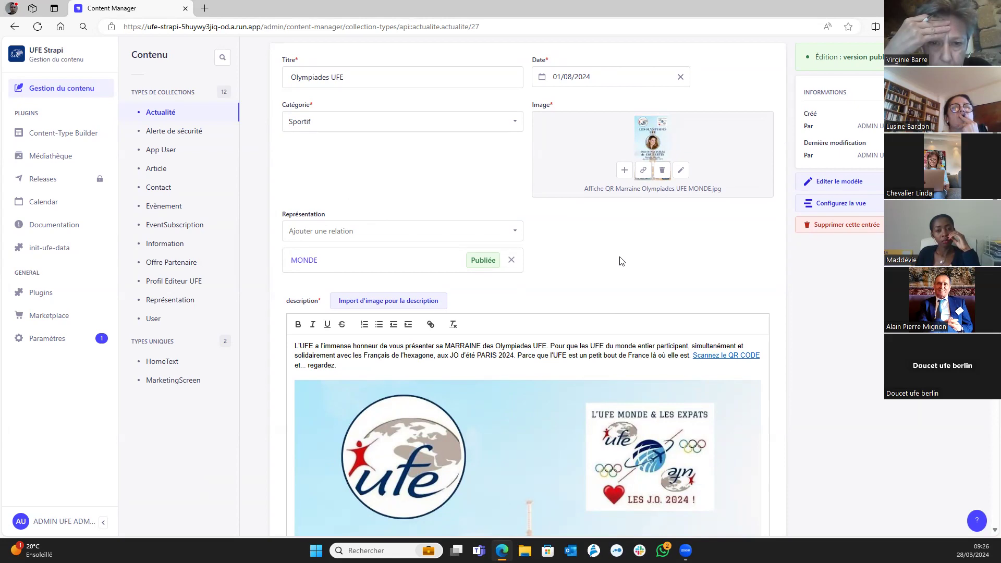
{"action": "scroll", "coordinate": [619, 257], "scroll_direction": "down", "scroll_amount": 3}
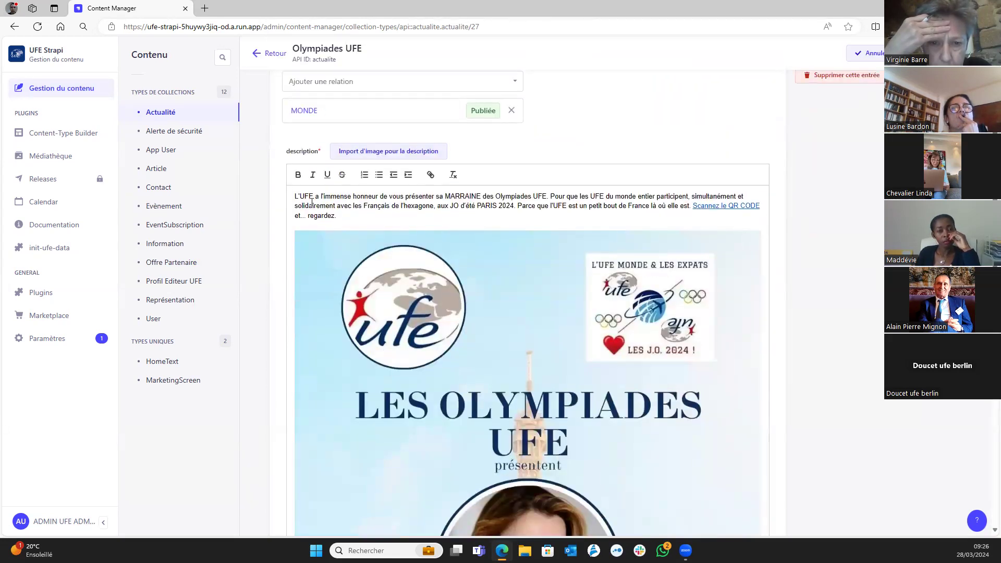
{"action": "scroll", "coordinate": [707, 216], "scroll_direction": "down", "scroll_amount": 9}
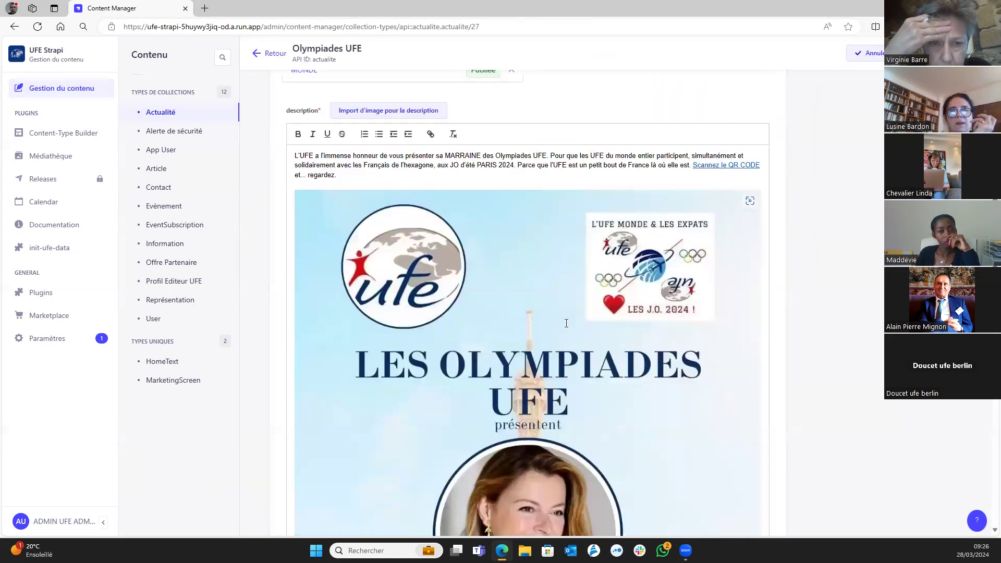
{"action": "scroll", "coordinate": [564, 326], "scroll_direction": "up", "scroll_amount": 5}
{"action": "scroll", "coordinate": [564, 327], "scroll_direction": "up", "scroll_amount": 8}
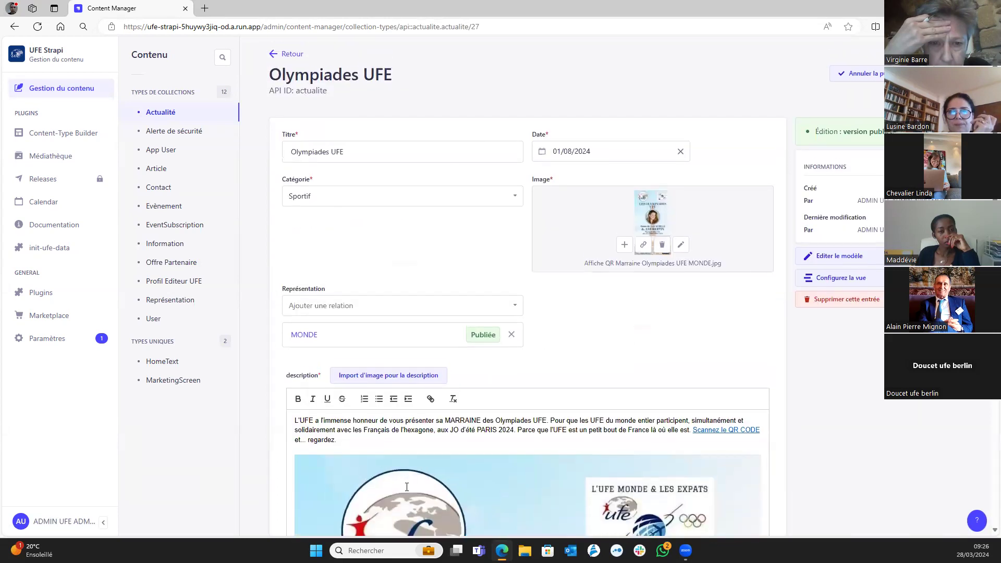
{"action": "scroll", "coordinate": [573, 335], "scroll_direction": "down", "scroll_amount": 1}
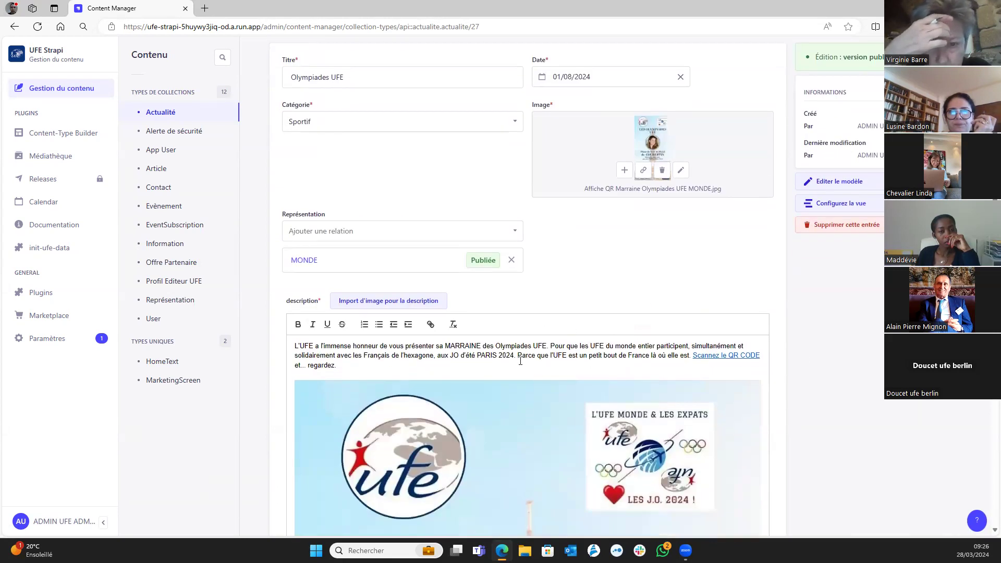
{"action": "scroll", "coordinate": [540, 375], "scroll_direction": "down", "scroll_amount": 2}
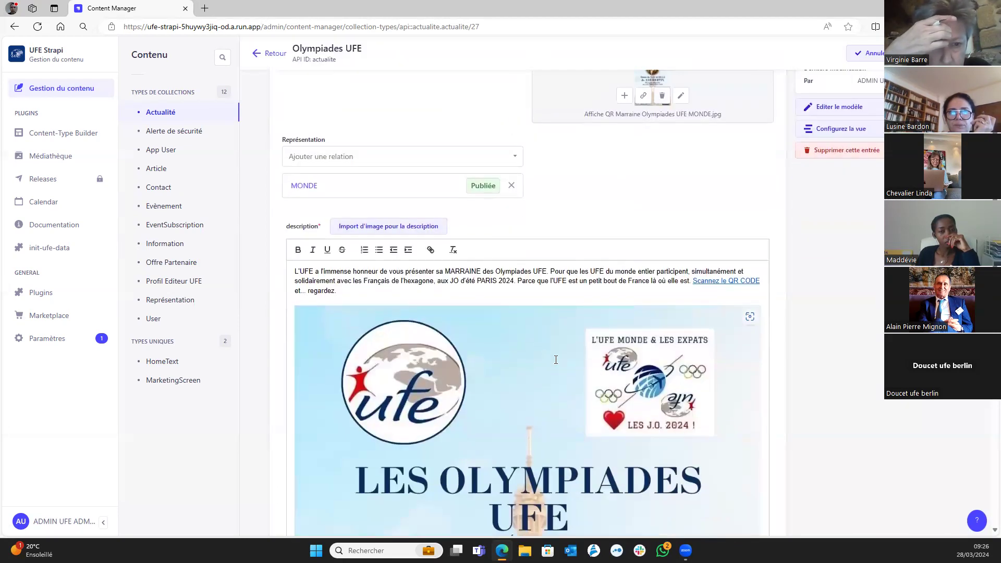
{"action": "scroll", "coordinate": [555, 359], "scroll_direction": "down", "scroll_amount": 2}
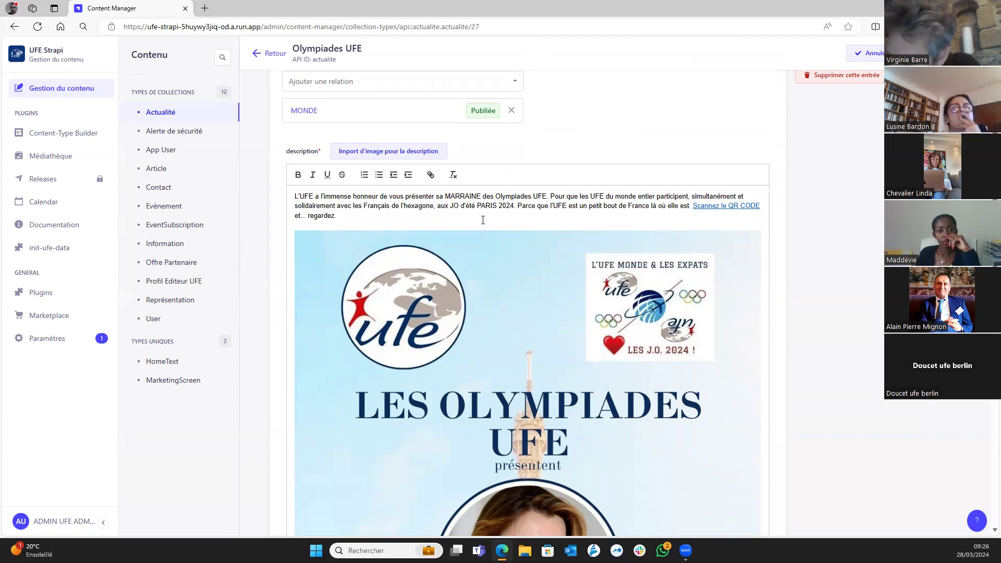
Open the Retour sur l'AG 2024 entry in the Actualité collection and examine its fields, description text, links and embedded photos.
{"action": "left_click", "coordinate": [199, 118]}
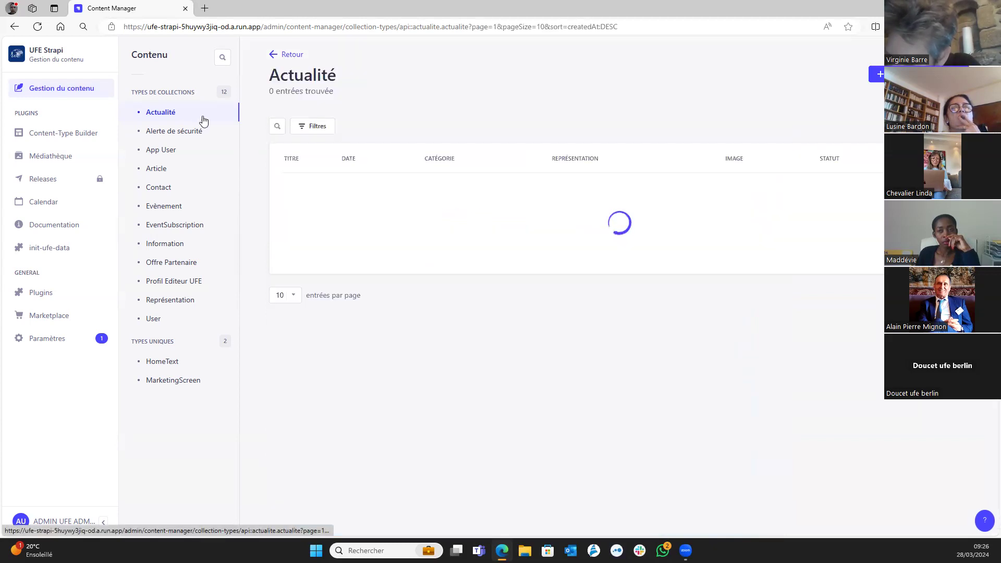
{"action": "scroll", "coordinate": [445, 306], "scroll_direction": "down", "scroll_amount": 1}
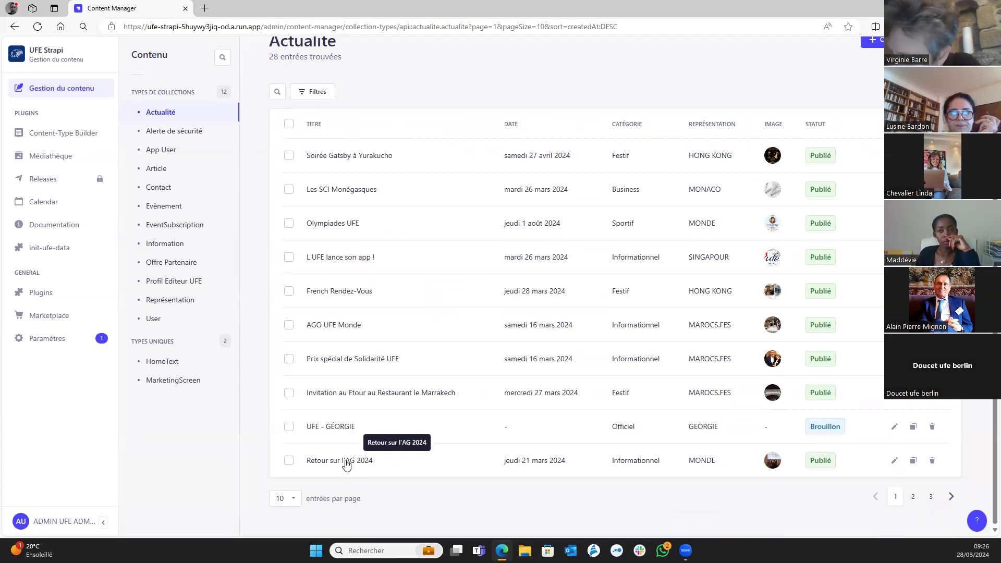
{"action": "left_click", "coordinate": [347, 464]}
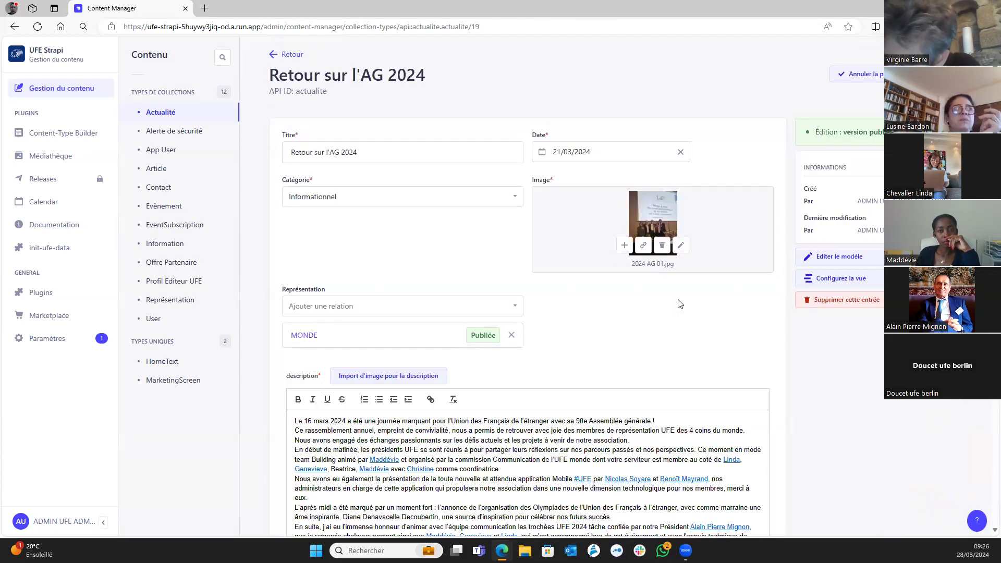
{"action": "scroll", "coordinate": [614, 363], "scroll_direction": "down", "scroll_amount": 7}
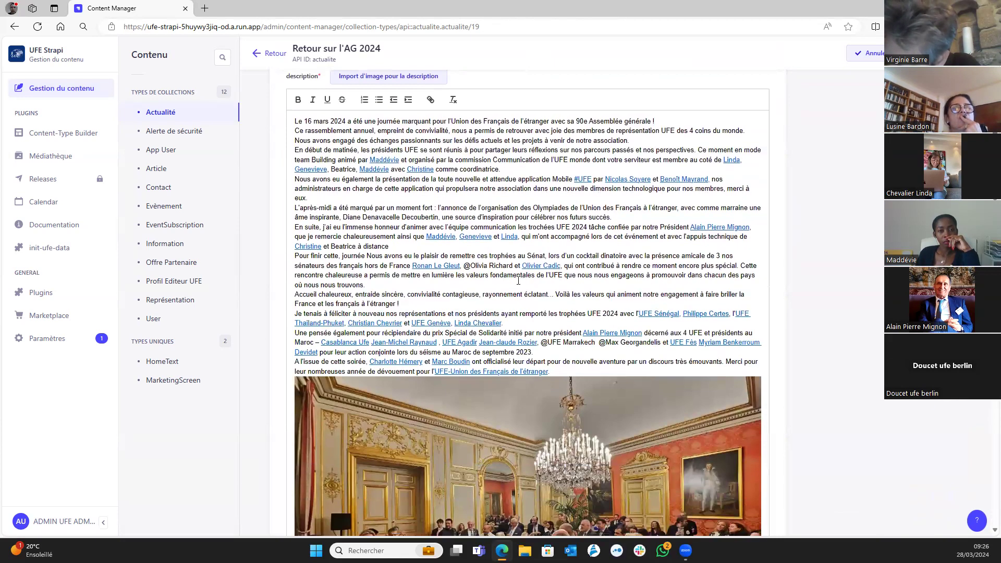
{"action": "scroll", "coordinate": [533, 184], "scroll_direction": "up", "scroll_amount": 2}
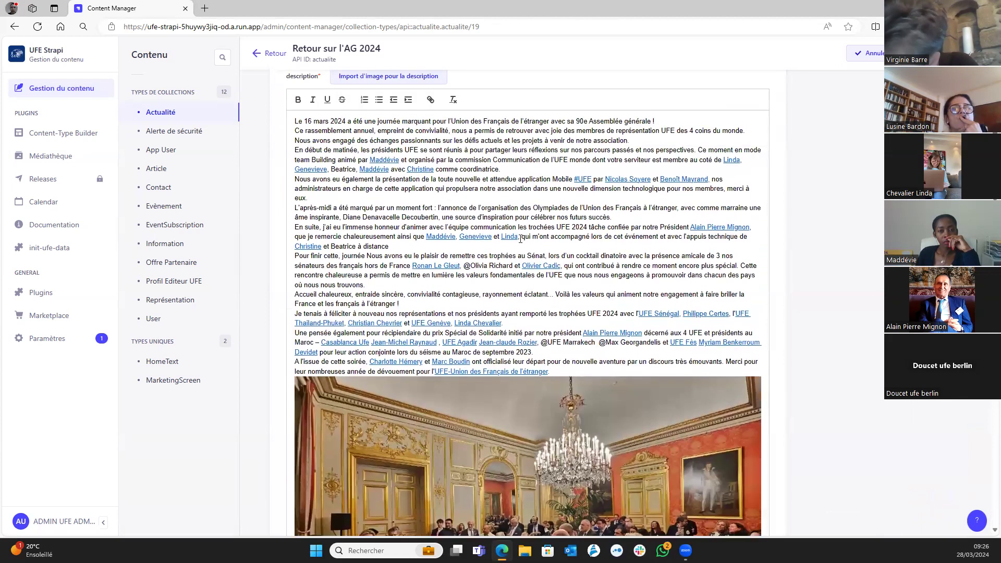
{"action": "scroll", "coordinate": [532, 287], "scroll_direction": "down", "scroll_amount": 2}
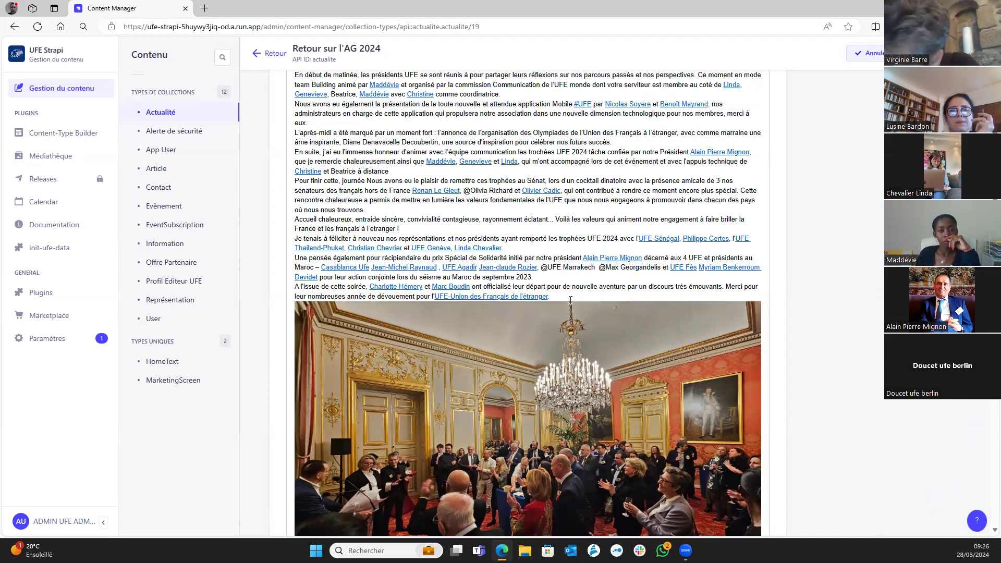
{"action": "scroll", "coordinate": [570, 300], "scroll_direction": "up", "scroll_amount": 4}
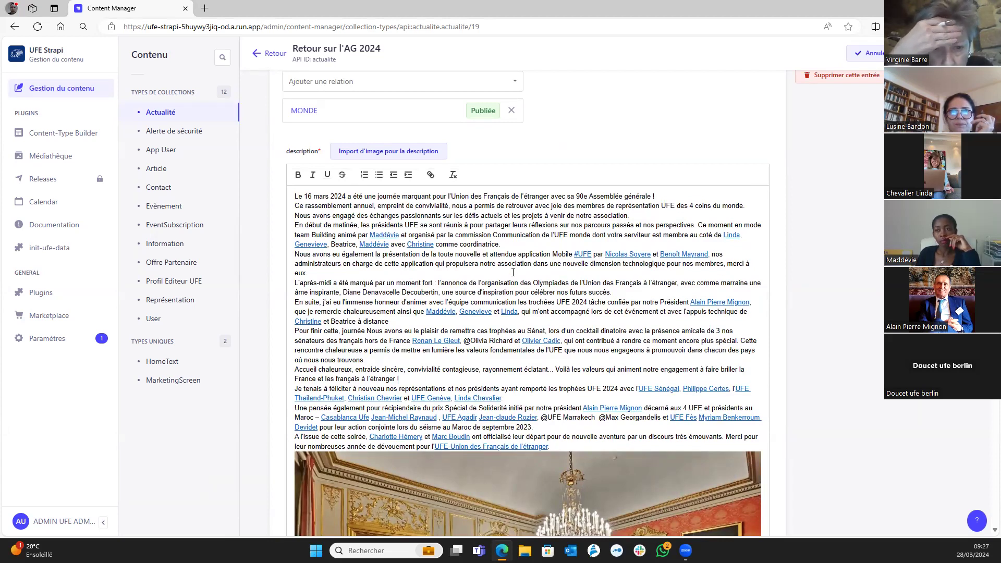
{"action": "scroll", "coordinate": [482, 239], "scroll_direction": "down", "scroll_amount": 4}
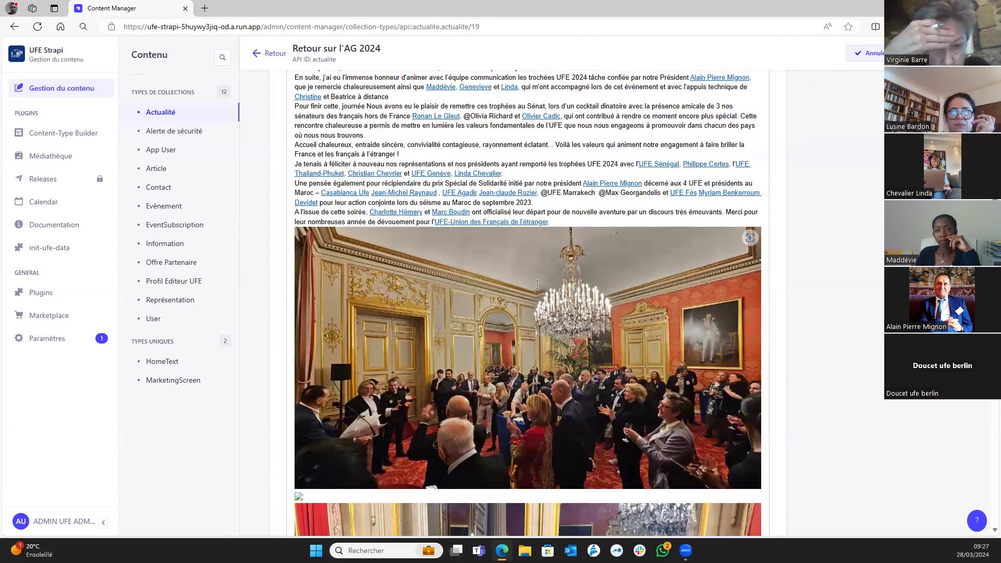
{"action": "scroll", "coordinate": [538, 285], "scroll_direction": "up", "scroll_amount": 4}
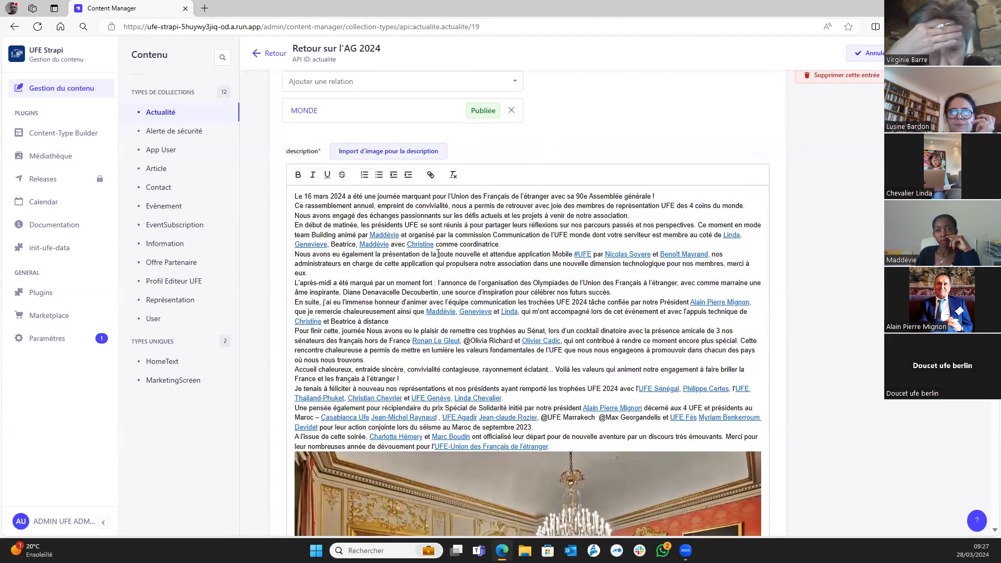
{"action": "scroll", "coordinate": [445, 194], "scroll_direction": "up", "scroll_amount": 4}
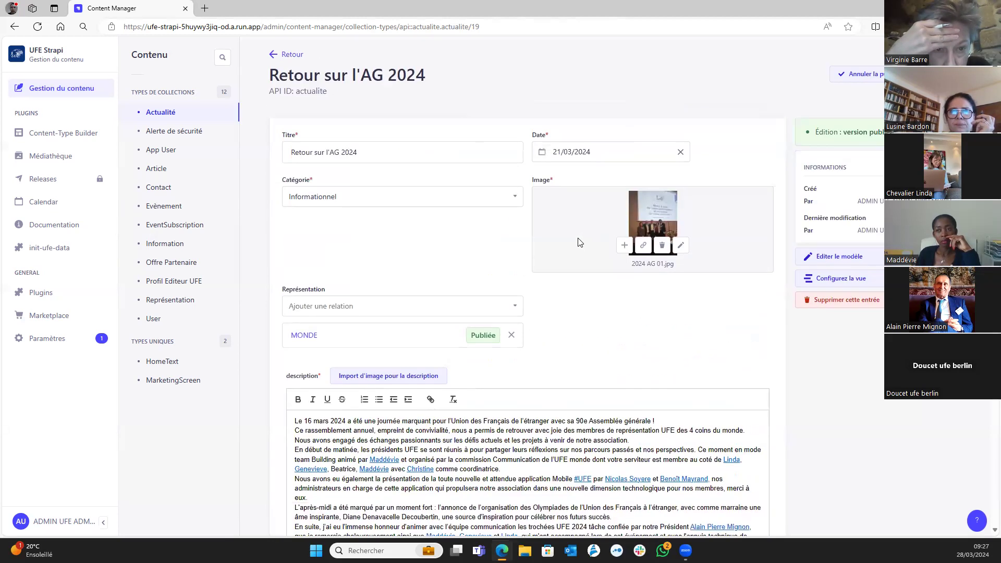
{"action": "scroll", "coordinate": [720, 333], "scroll_direction": "down", "scroll_amount": 20}
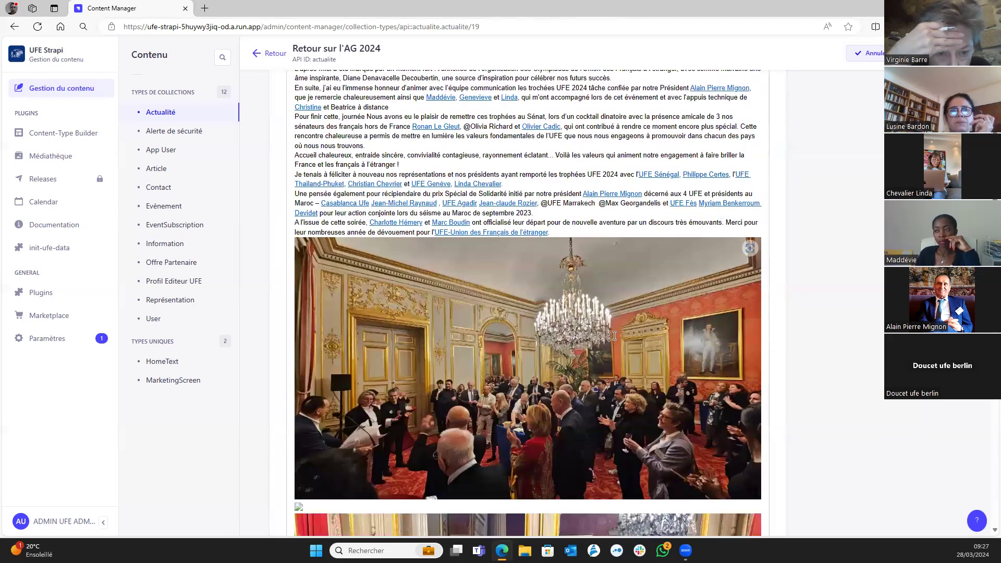
Insert the image 2024 AG 01.jpg from the MONDE/ACTUALITES media folder on a new line below the description's mobile app paragraph.
{"action": "scroll", "coordinate": [720, 333], "scroll_direction": "up", "scroll_amount": 15}
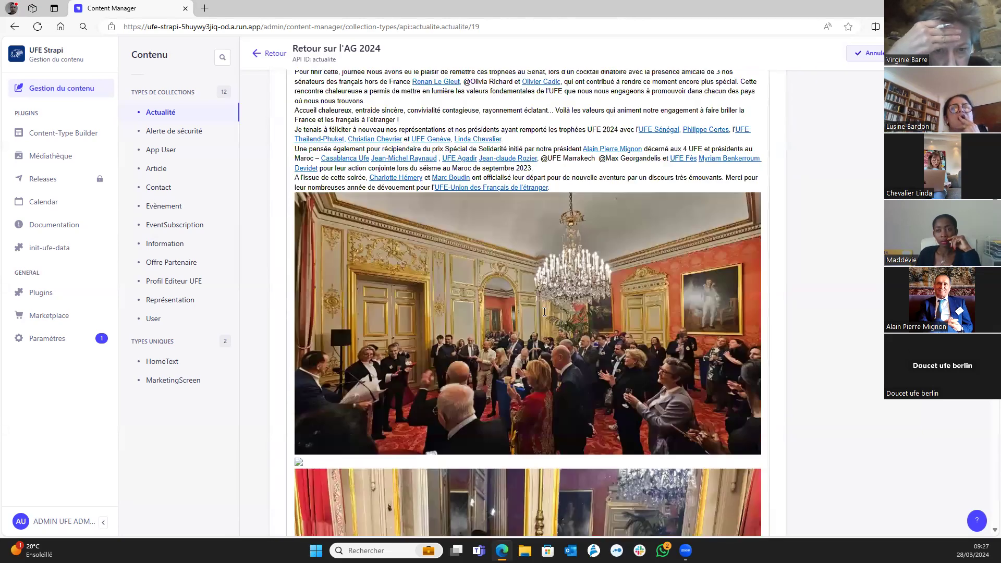
{"action": "left_click", "coordinate": [315, 272]}
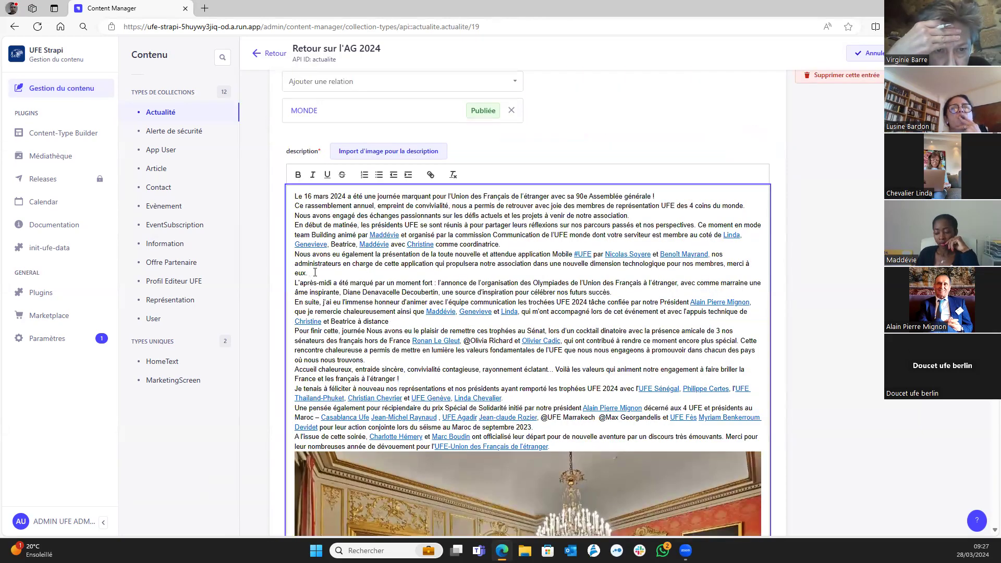
{"action": "key", "text": "Return"}
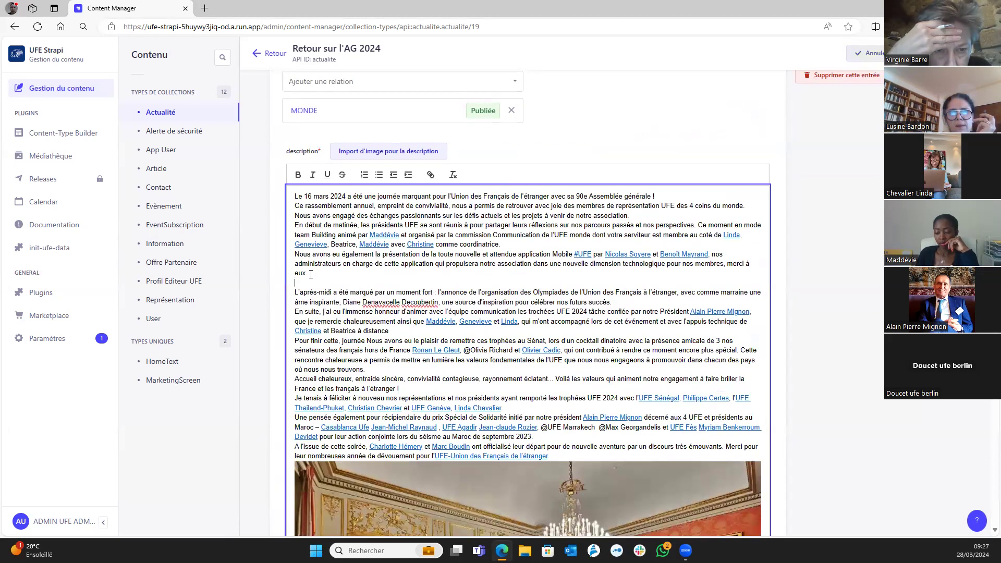
{"action": "left_click", "coordinate": [394, 156]}
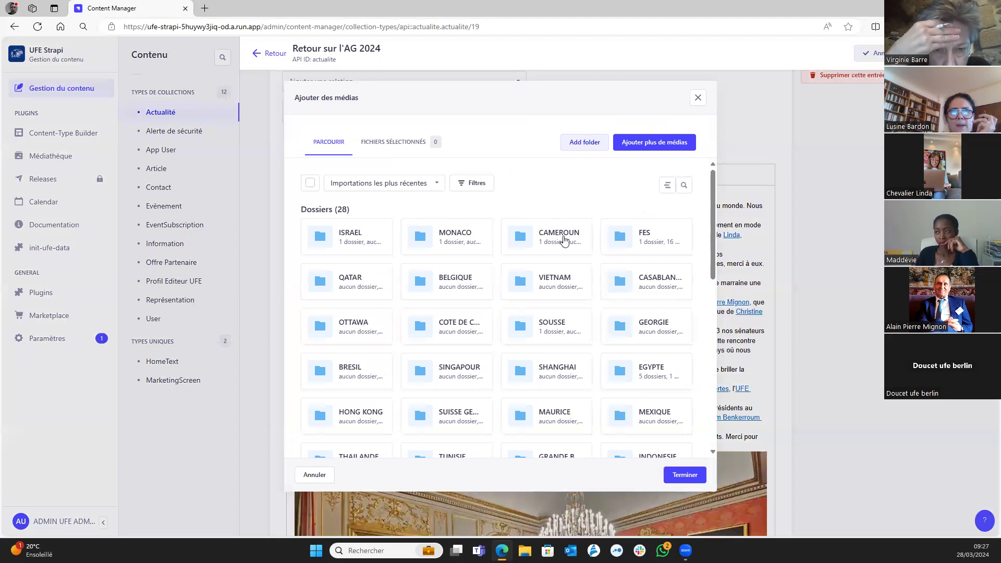
{"action": "scroll", "coordinate": [617, 315], "scroll_direction": "down", "scroll_amount": 2}
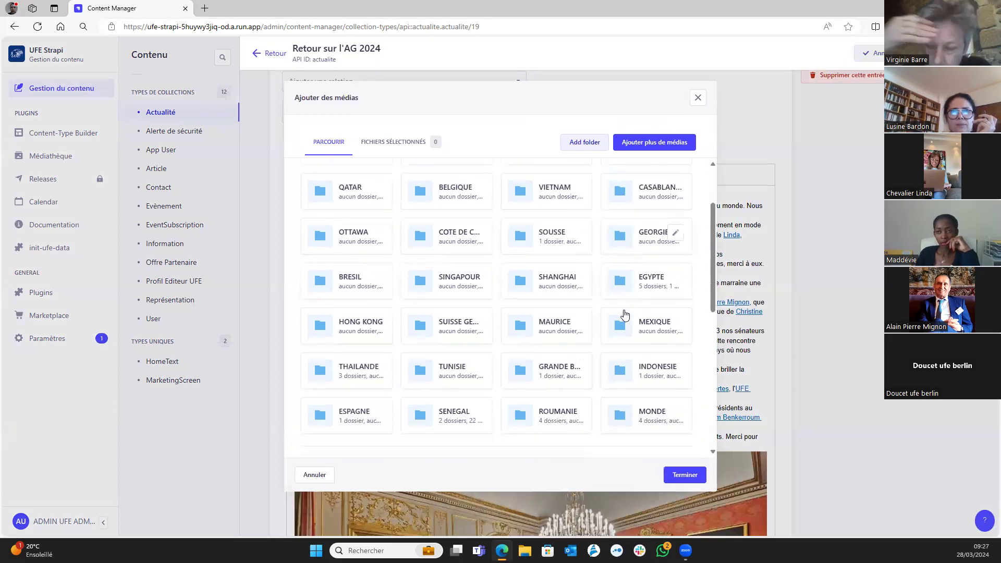
{"action": "left_click", "coordinate": [648, 419]}
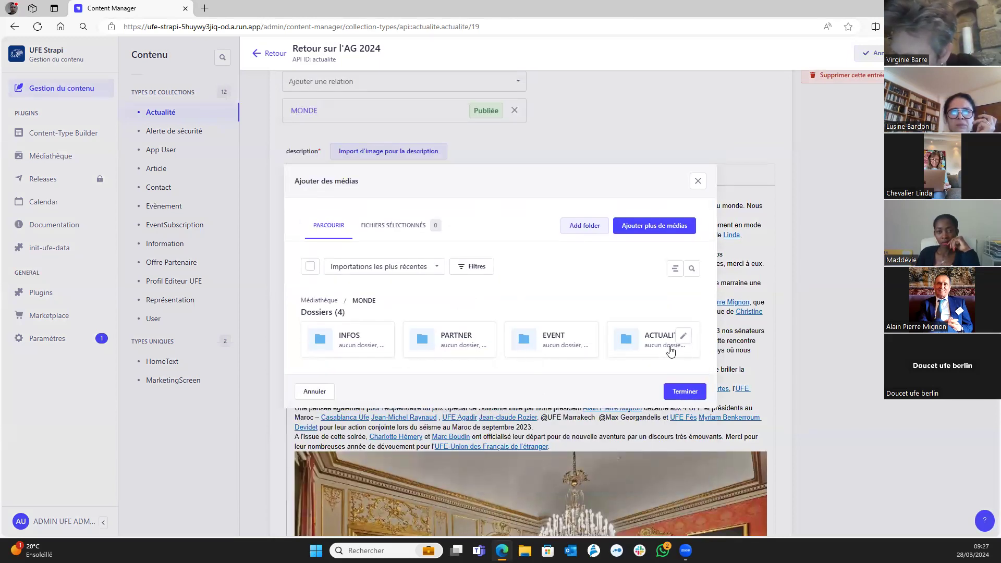
{"action": "left_click", "coordinate": [646, 339]}
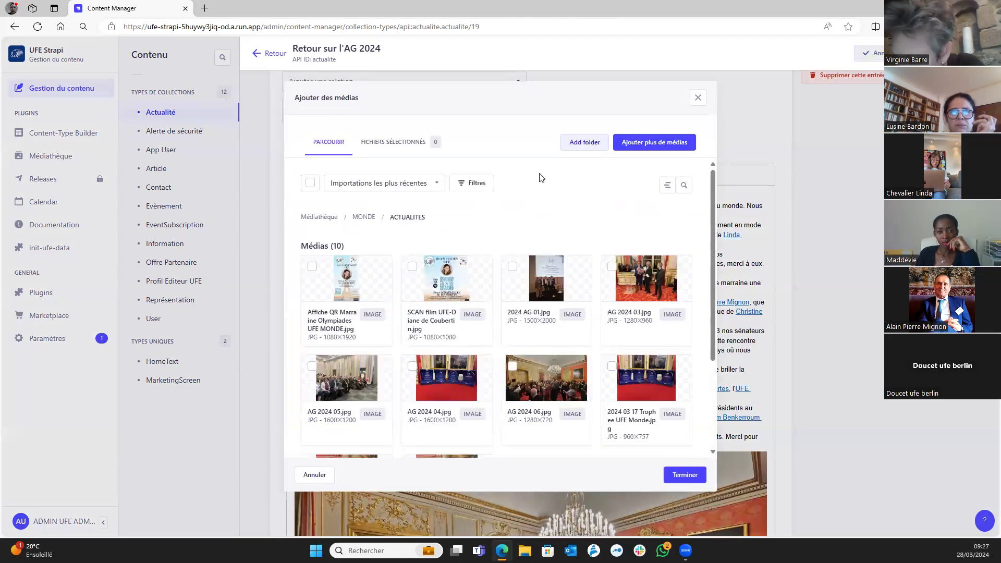
{"action": "left_click", "coordinate": [512, 267]}
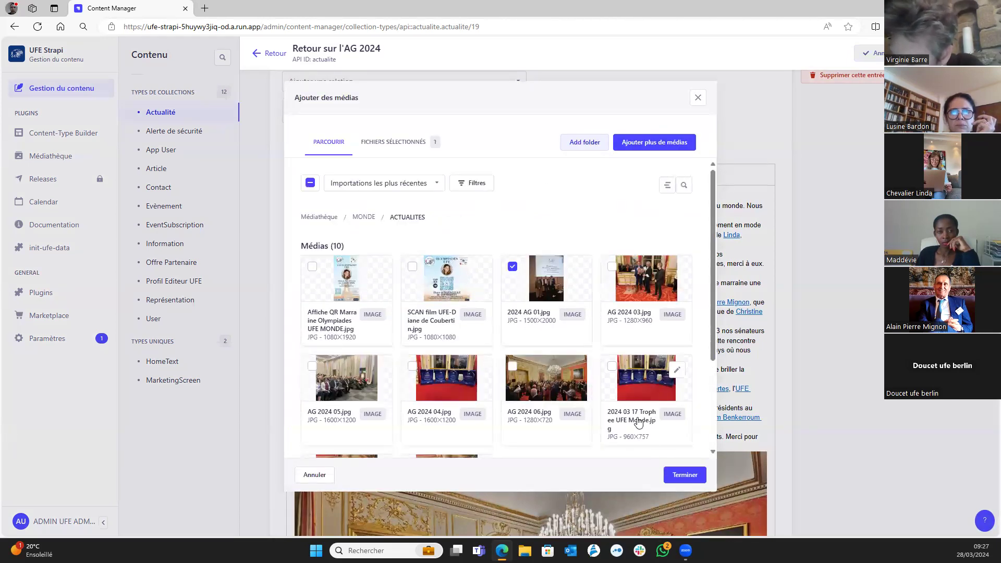
{"action": "left_click", "coordinate": [686, 480]}
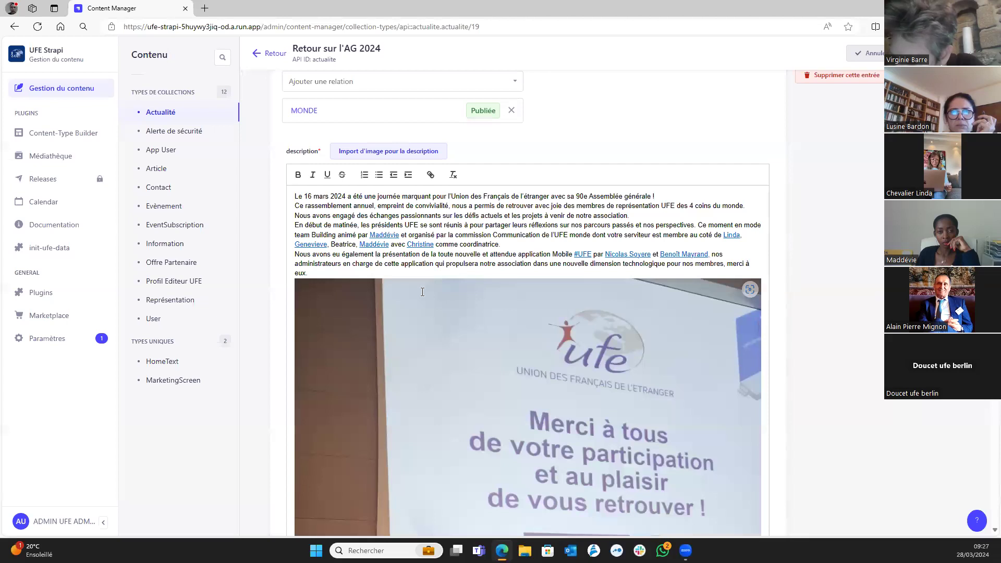
Examine the inserted group photo and its placement within the description text.
{"action": "scroll", "coordinate": [423, 290], "scroll_direction": "down", "scroll_amount": 4}
{"action": "scroll", "coordinate": [423, 291], "scroll_direction": "down", "scroll_amount": 5}
{"action": "scroll", "coordinate": [422, 291], "scroll_direction": "up", "scroll_amount": 4}
{"action": "scroll", "coordinate": [740, 289], "scroll_direction": "up", "scroll_amount": 2}
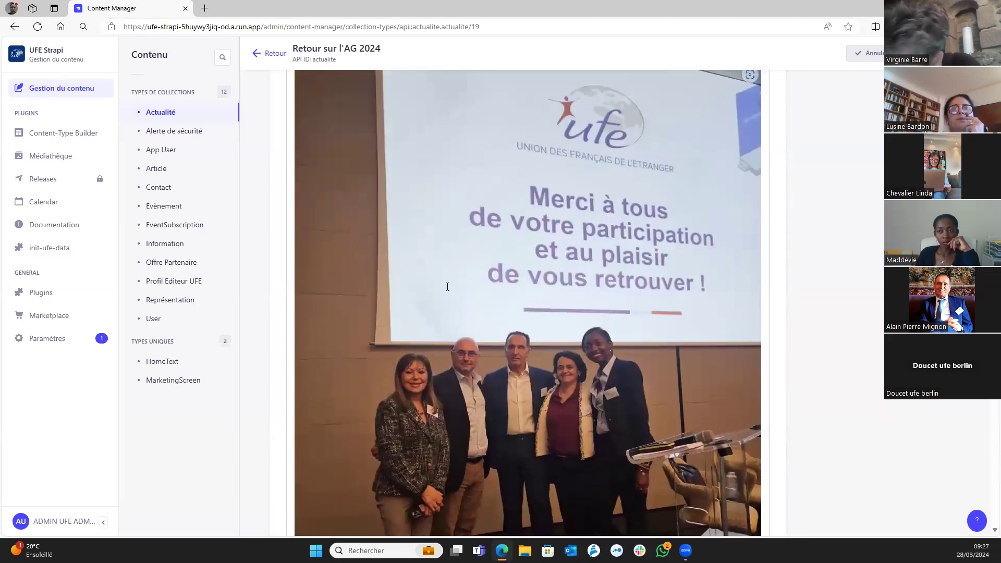
{"action": "left_click", "coordinate": [521, 276]}
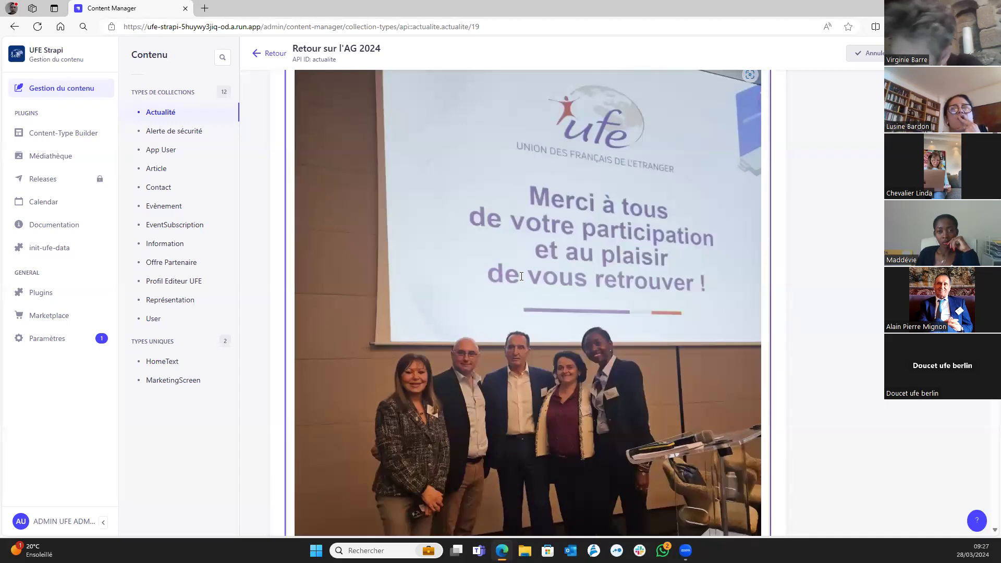
{"action": "scroll", "coordinate": [555, 236], "scroll_direction": "up", "scroll_amount": 3}
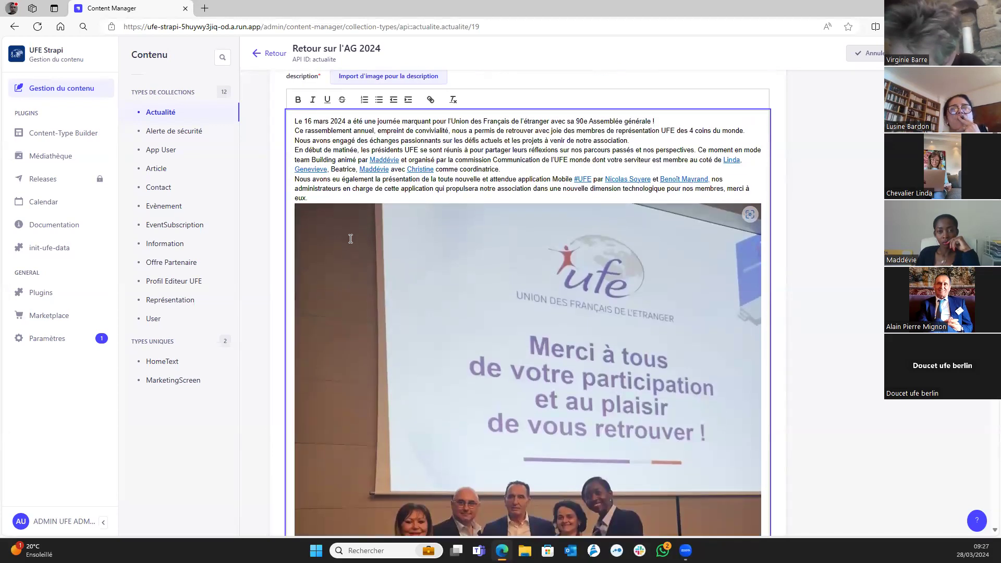
Remove the inserted group photo from the description, leaving the blank line after the mobile app paragraph.
{"action": "scroll", "coordinate": [665, 337], "scroll_direction": "down", "scroll_amount": 7}
{"action": "scroll", "coordinate": [755, 359], "scroll_direction": "down", "scroll_amount": 2}
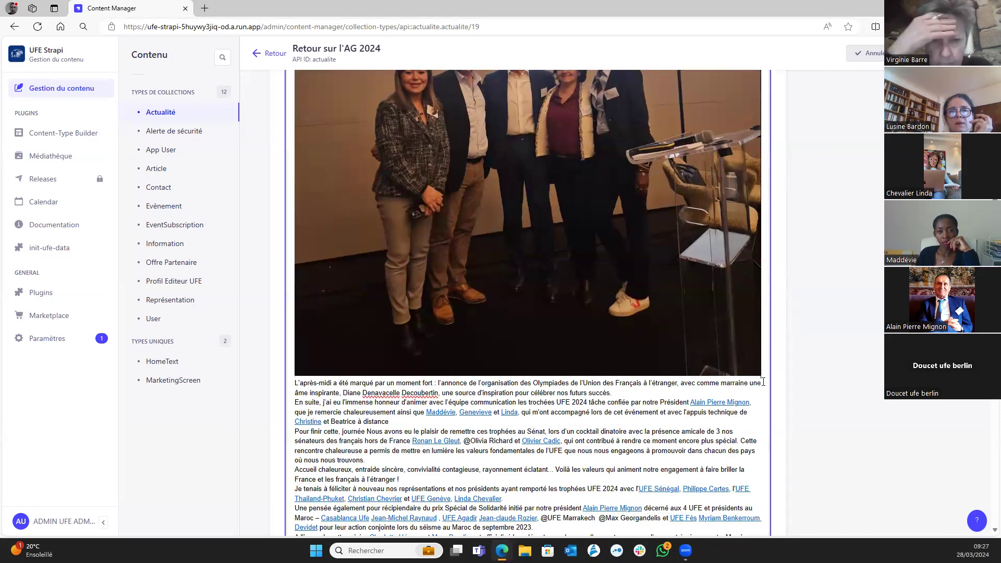
{"action": "scroll", "coordinate": [760, 381], "scroll_direction": "down", "scroll_amount": 10}
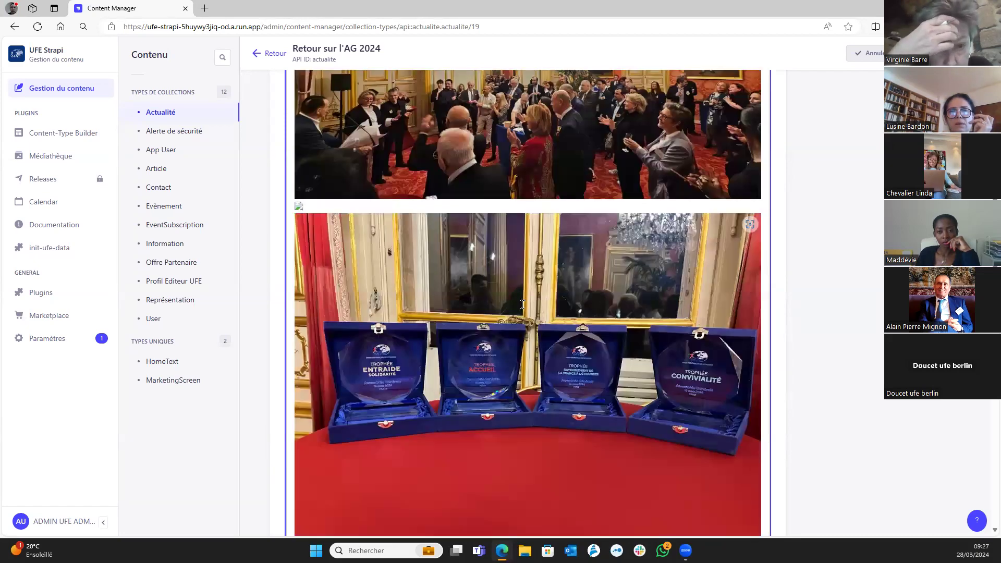
{"action": "scroll", "coordinate": [574, 265], "scroll_direction": "up", "scroll_amount": 15}
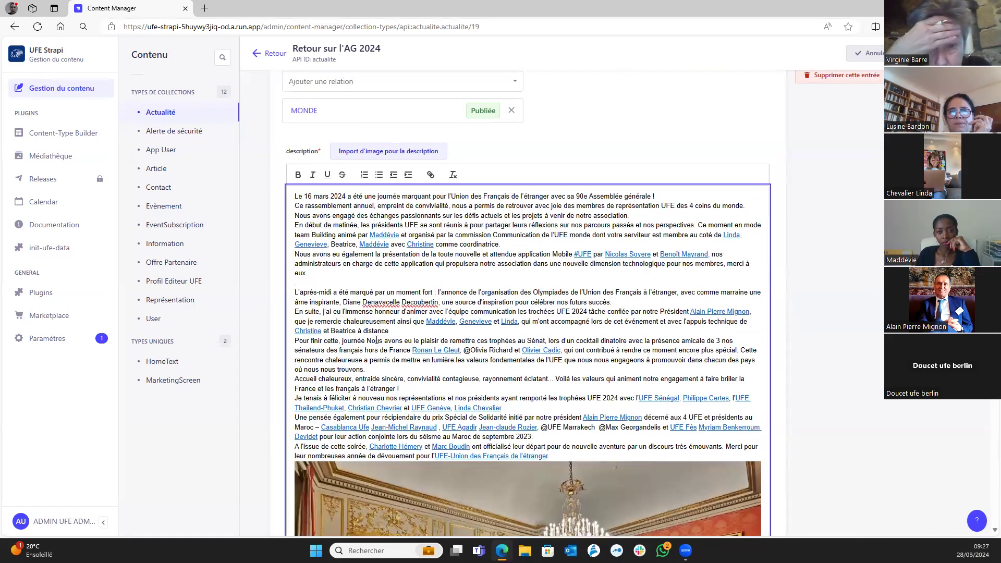
Delete the broken image placeholder between the reception photo and the trophy photo in the description.
{"action": "scroll", "coordinate": [446, 353], "scroll_direction": "down", "scroll_amount": 7}
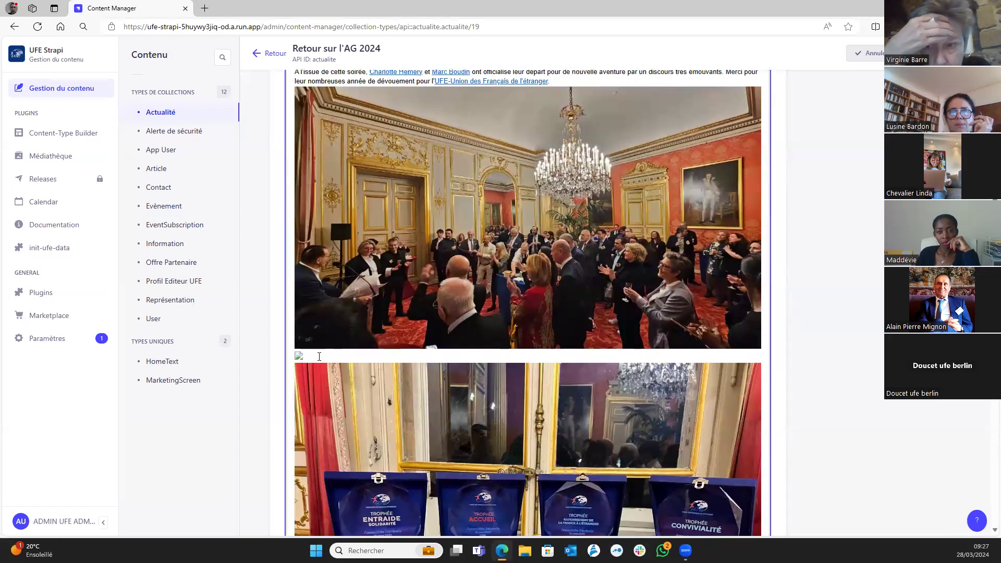
{"action": "left_click", "coordinate": [299, 356]}
{"action": "key", "text": "BackSpace"}
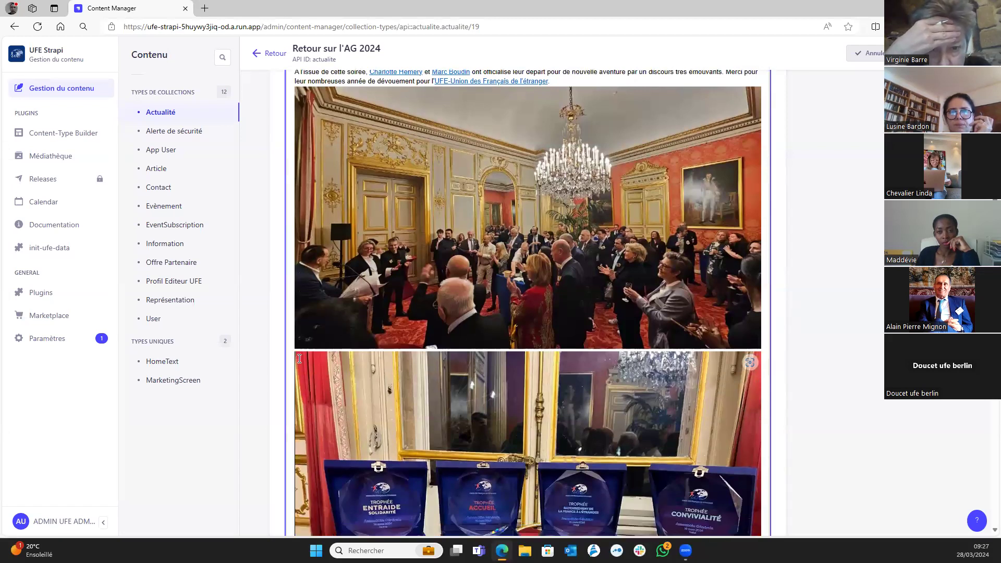
Review the entry's description, embedded photos, image import option and main fields.
{"action": "scroll", "coordinate": [341, 320], "scroll_direction": "up", "scroll_amount": 5}
{"action": "scroll", "coordinate": [304, 217], "scroll_direction": "up", "scroll_amount": 1}
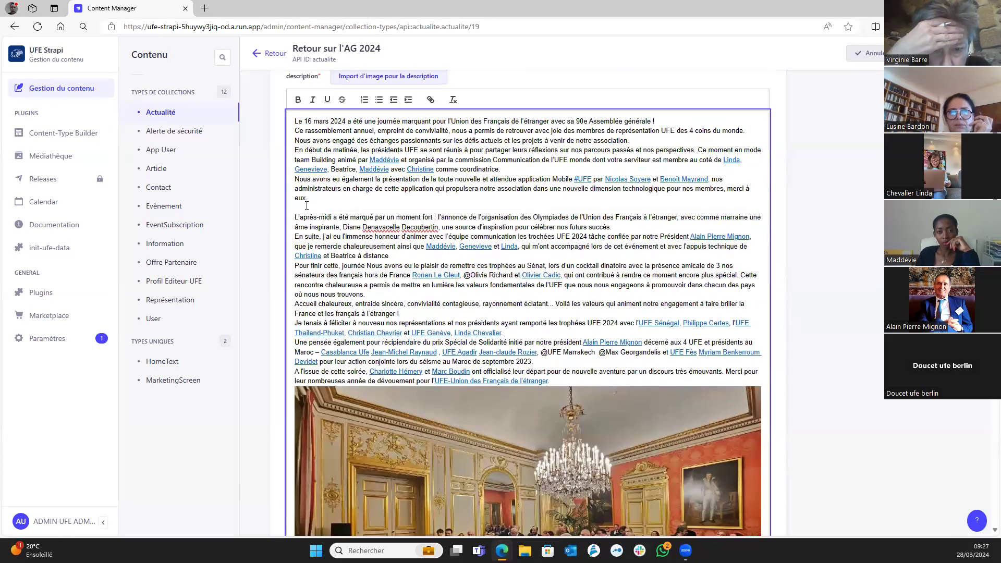
{"action": "scroll", "coordinate": [375, 208], "scroll_direction": "up", "scroll_amount": 3}
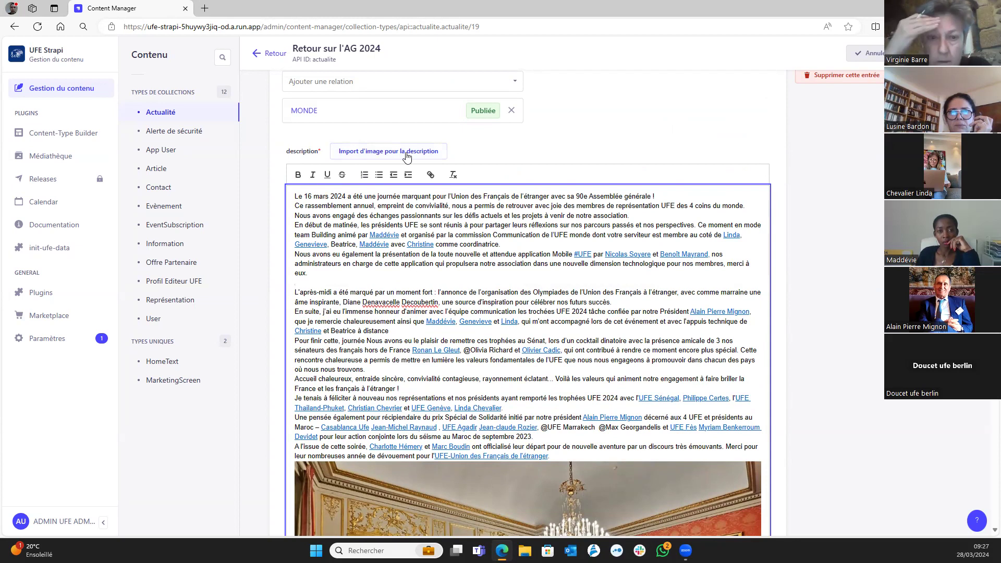
{"action": "scroll", "coordinate": [733, 413], "scroll_direction": "down", "scroll_amount": 9}
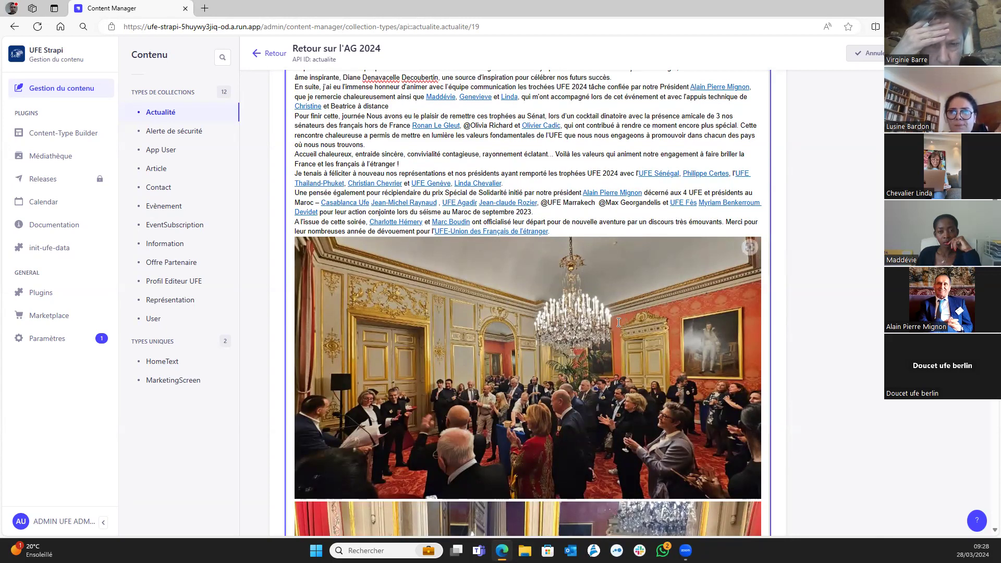
{"action": "scroll", "coordinate": [618, 322], "scroll_direction": "up", "scroll_amount": 10}
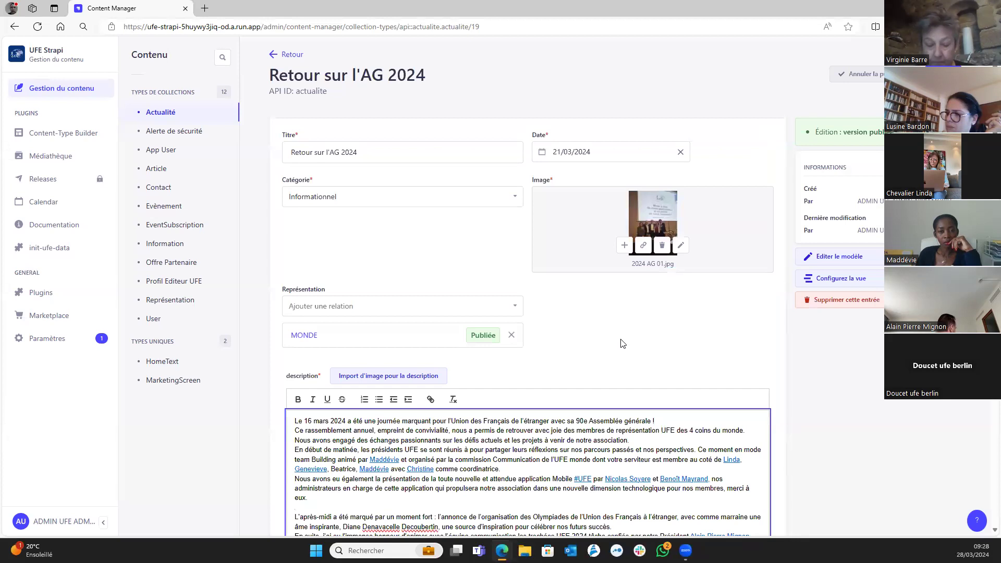
{"action": "scroll", "coordinate": [621, 342], "scroll_direction": "down", "scroll_amount": 2}
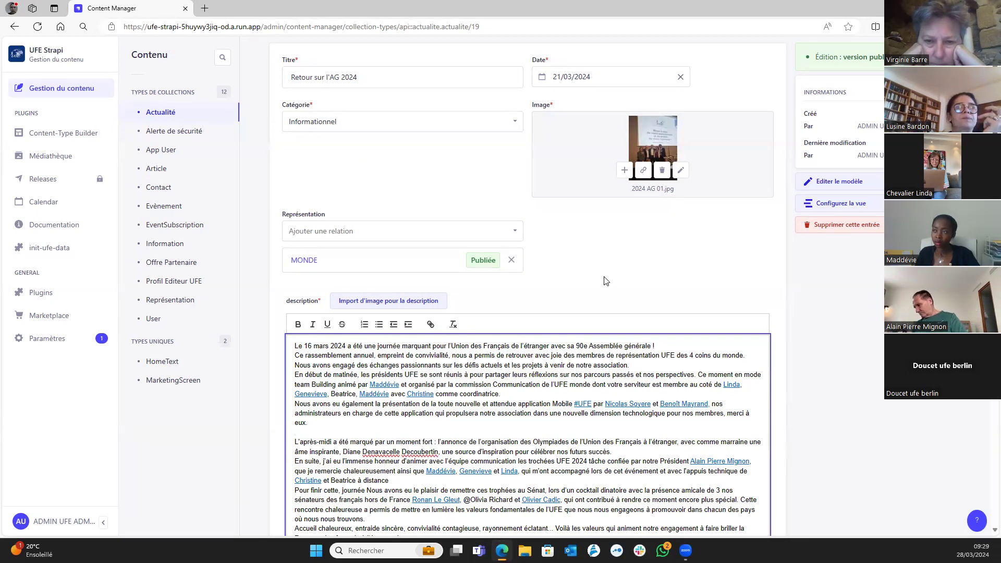
{"action": "scroll", "coordinate": [606, 281], "scroll_direction": "up", "scroll_amount": 2}
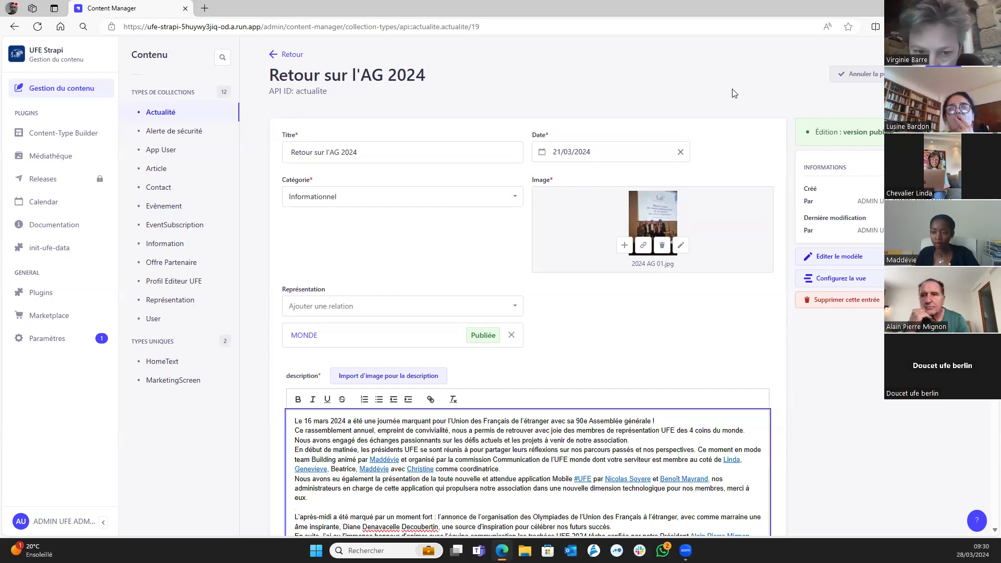
Leave the Retour sur l'AG 2024 entry without saving its changes and start a new Actualité entry.
{"action": "left_click", "coordinate": [198, 114]}
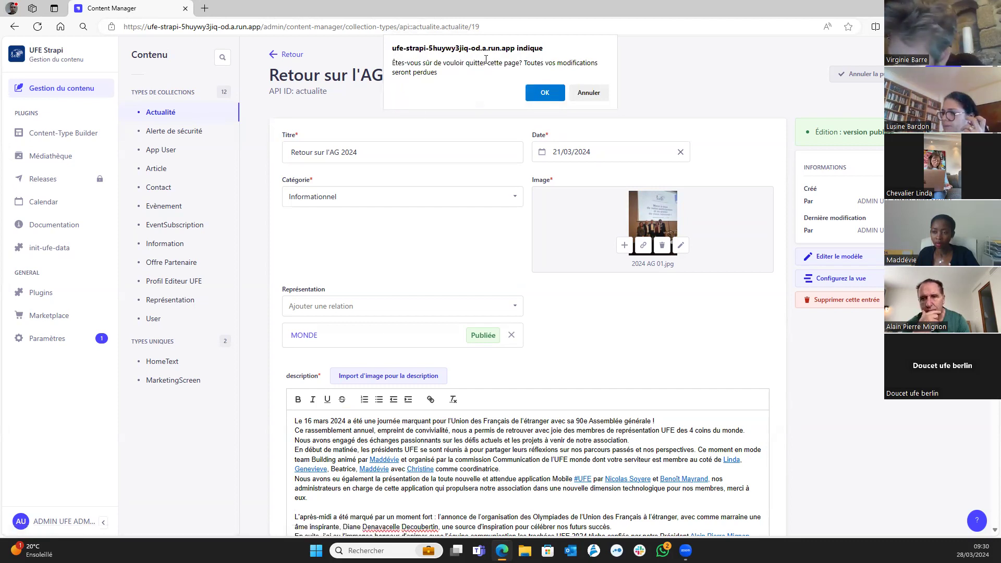
{"action": "left_click", "coordinate": [545, 94]}
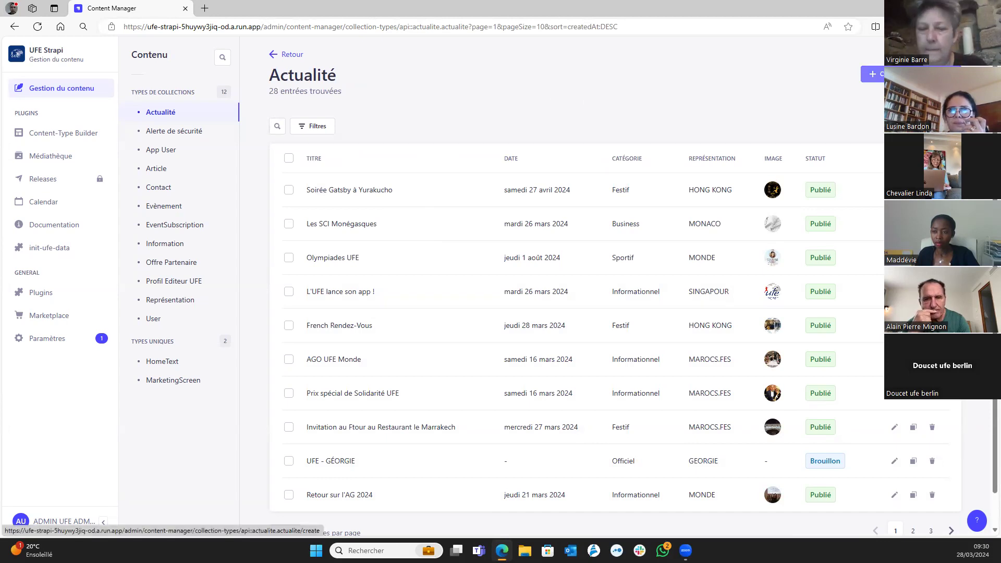
{"action": "left_click", "coordinate": [872, 74]}
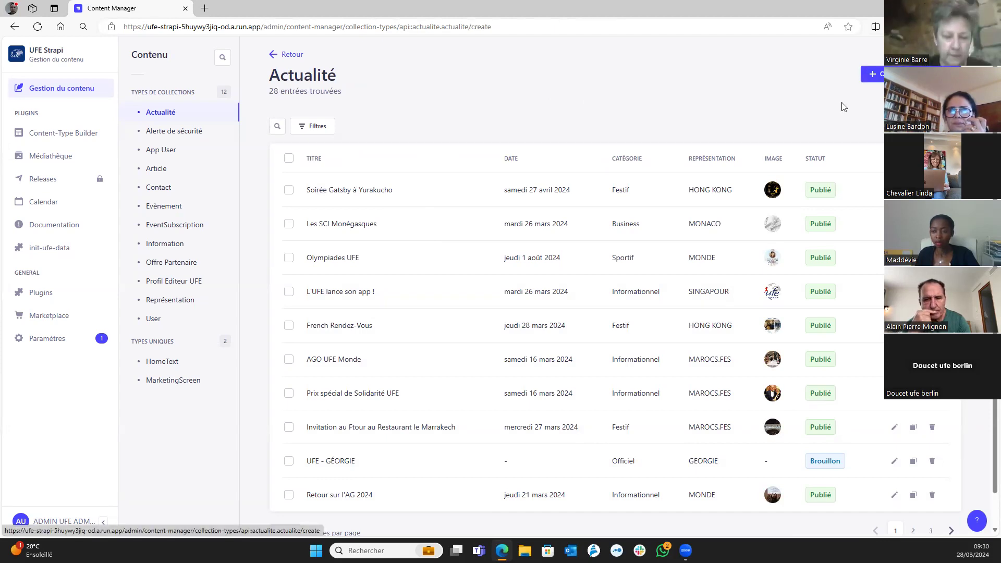
Give the new entry the title "Formation président sur l'appli", the date 28/03/2024 and the category Informationnel.
{"action": "left_click", "coordinate": [391, 152]}
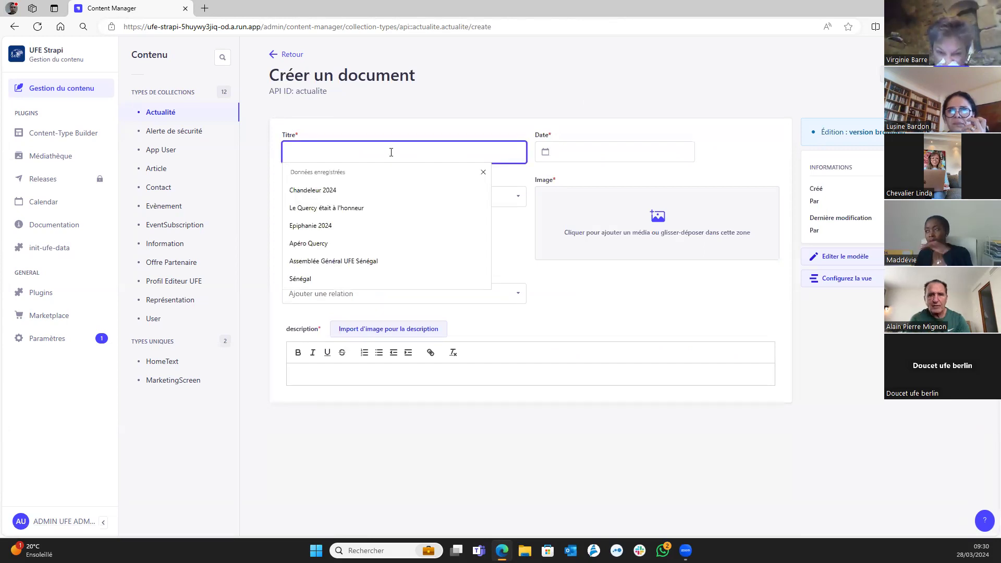
{"action": "type", "text": "Formation président sur l'appli"}
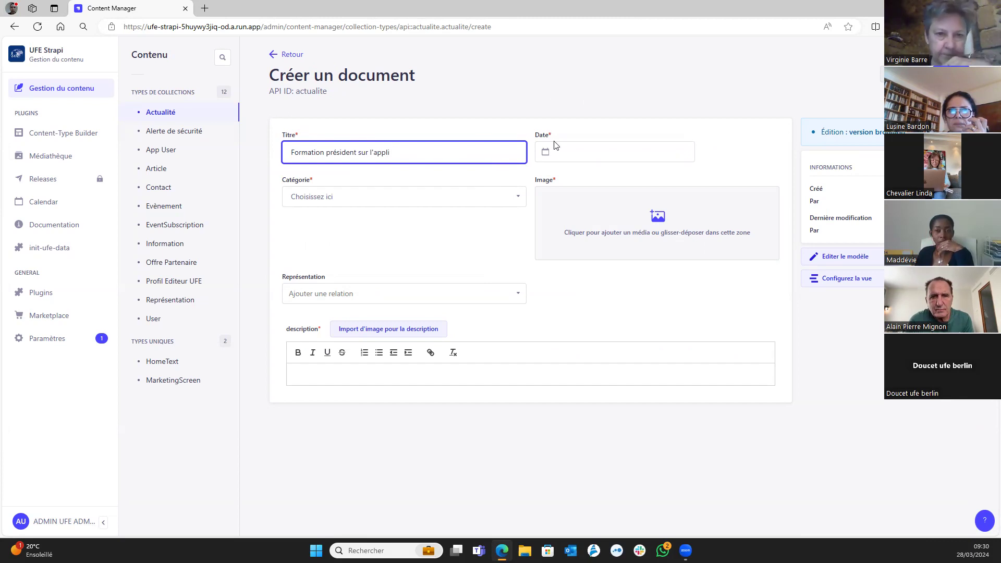
{"action": "left_click", "coordinate": [592, 152]}
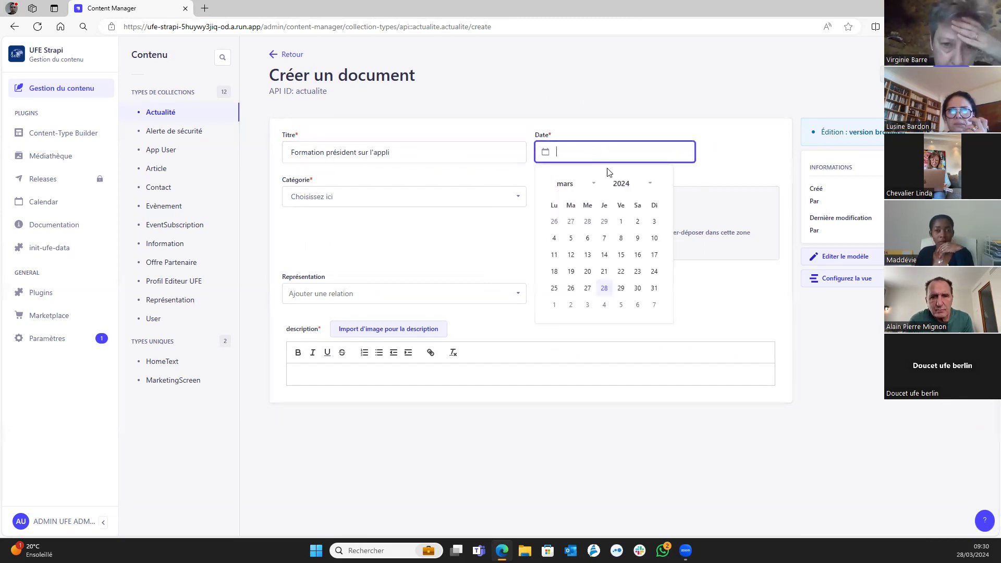
{"action": "left_click", "coordinate": [604, 288]}
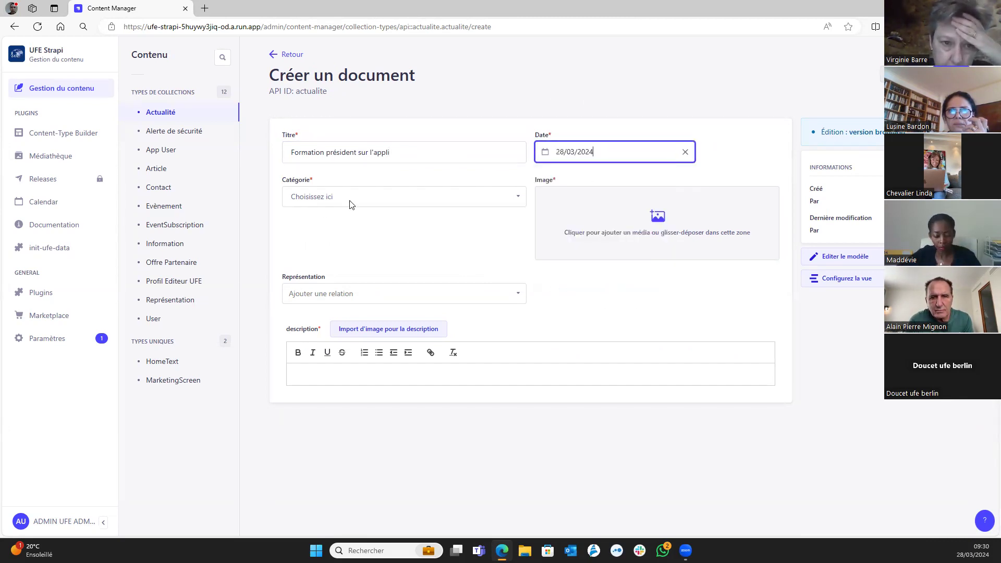
{"action": "left_click", "coordinate": [367, 196]}
{"action": "scroll", "coordinate": [375, 260], "scroll_direction": "down", "scroll_amount": 1}
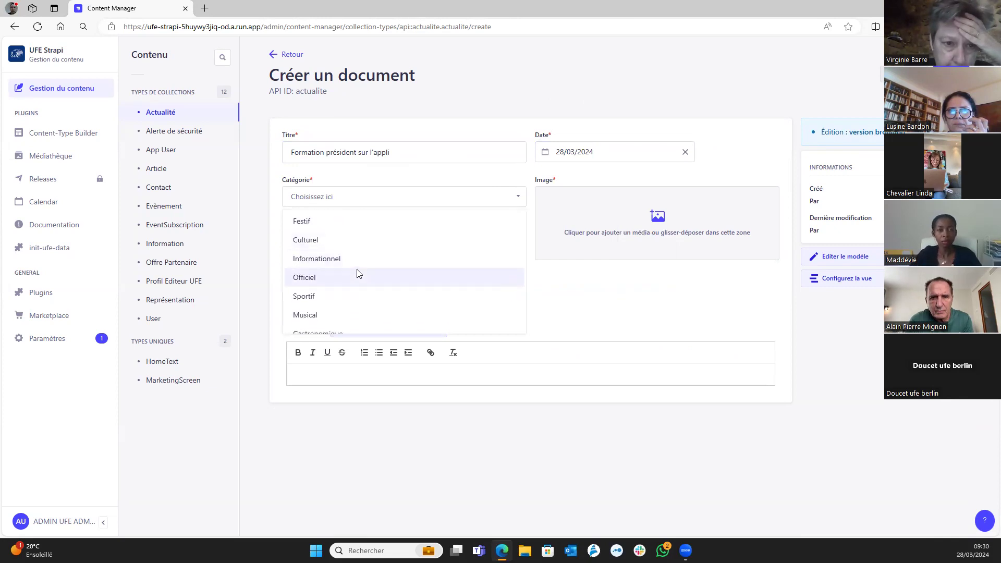
{"action": "left_click", "coordinate": [353, 264]}
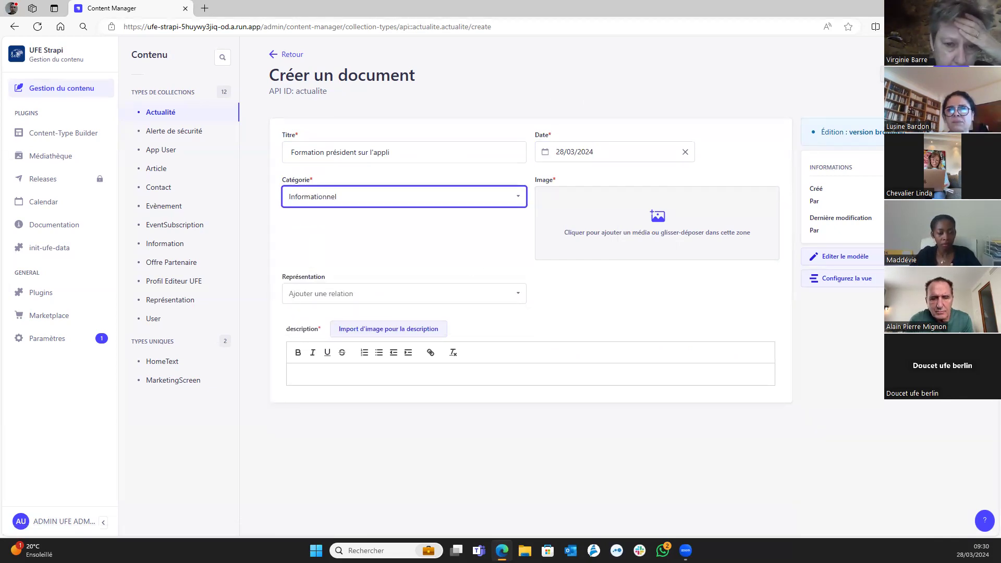
{"action": "key", "text": "super+shift+s"}
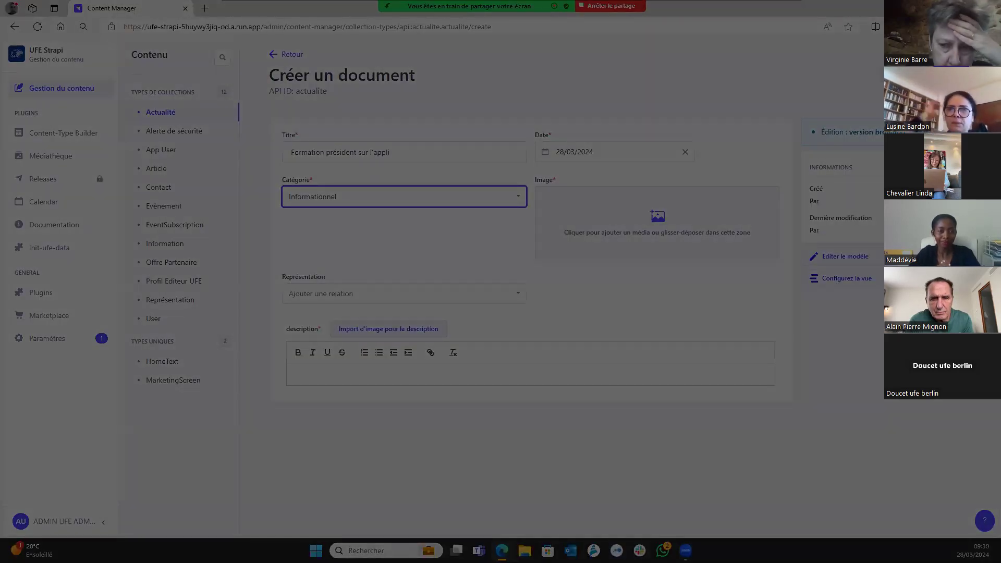
{"action": "key", "text": "Escape"}
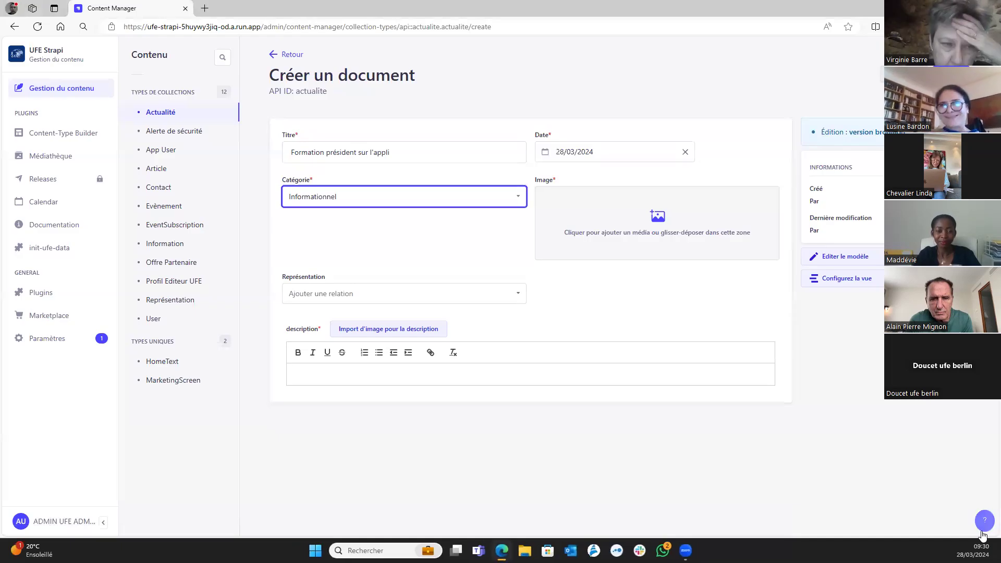
{"action": "key", "text": "super"}
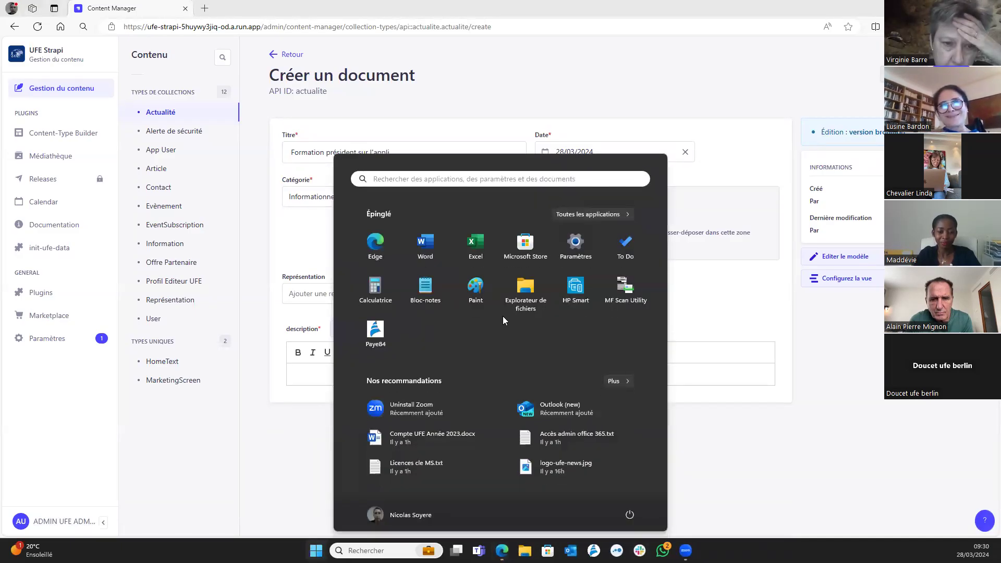
{"action": "key", "text": "Escape"}
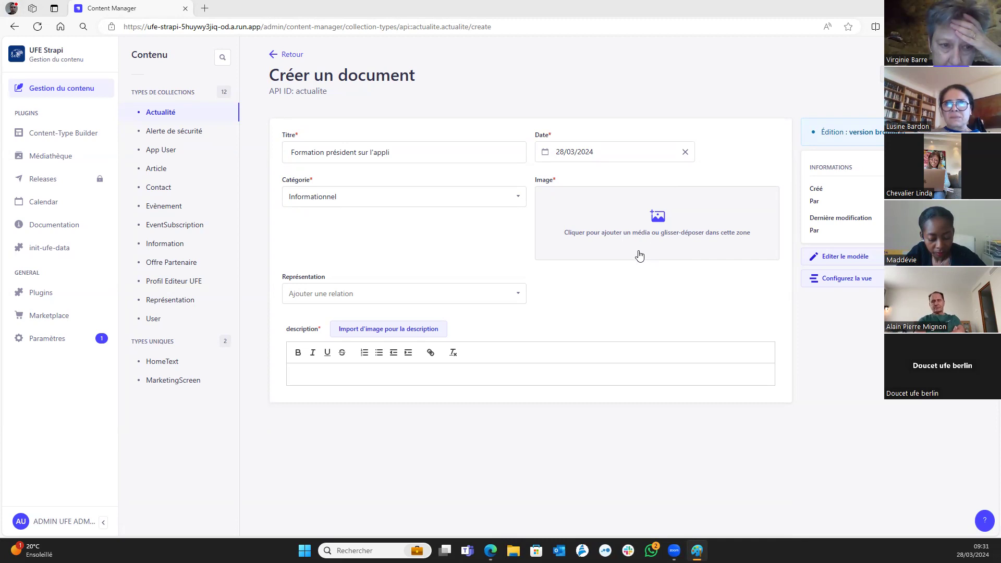
Browse the media library to the MONDE / ACTUALITES folder for the entry's main image.
{"action": "left_click", "coordinate": [659, 217]}
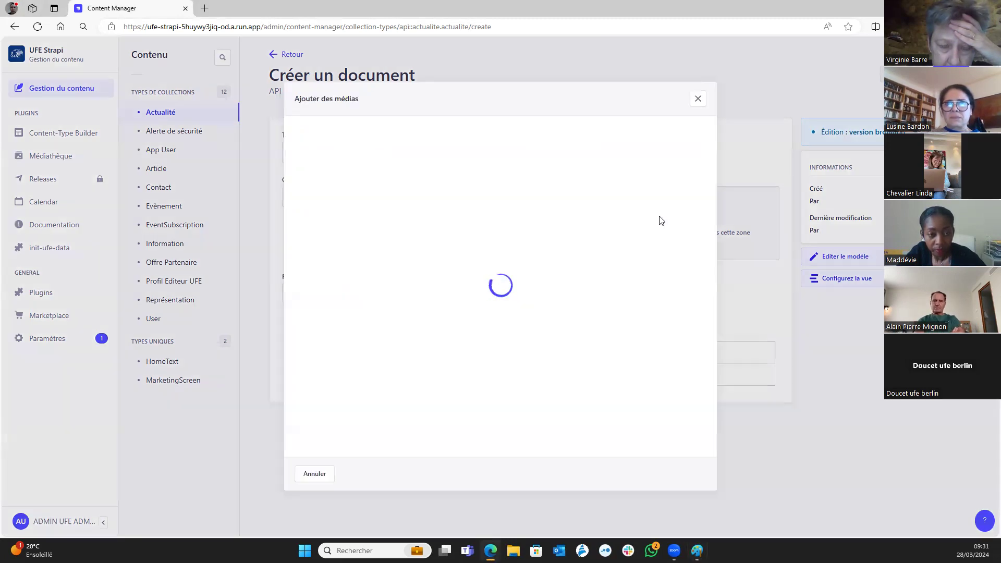
{"action": "scroll", "coordinate": [546, 273], "scroll_direction": "down", "scroll_amount": 2}
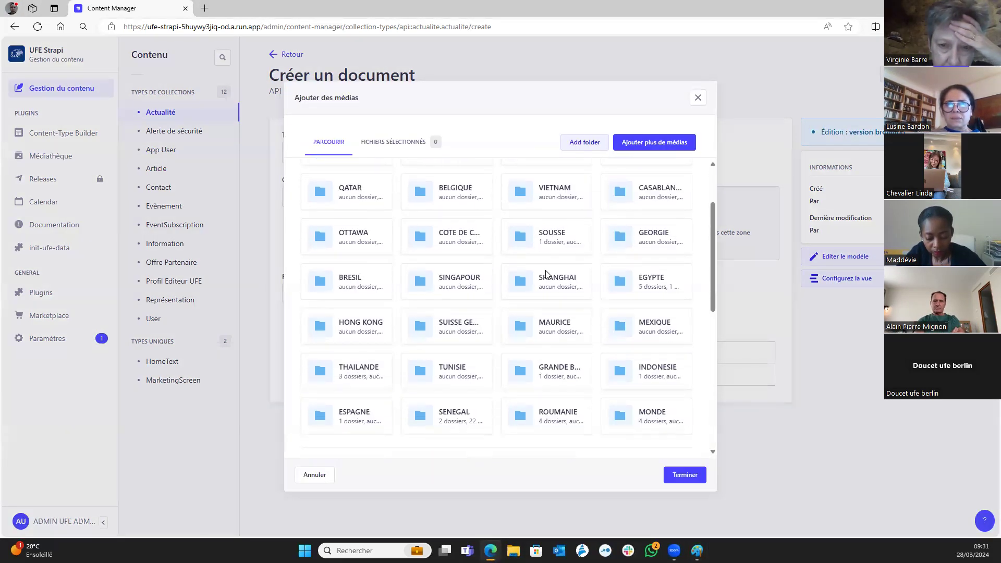
{"action": "left_click", "coordinate": [645, 416]}
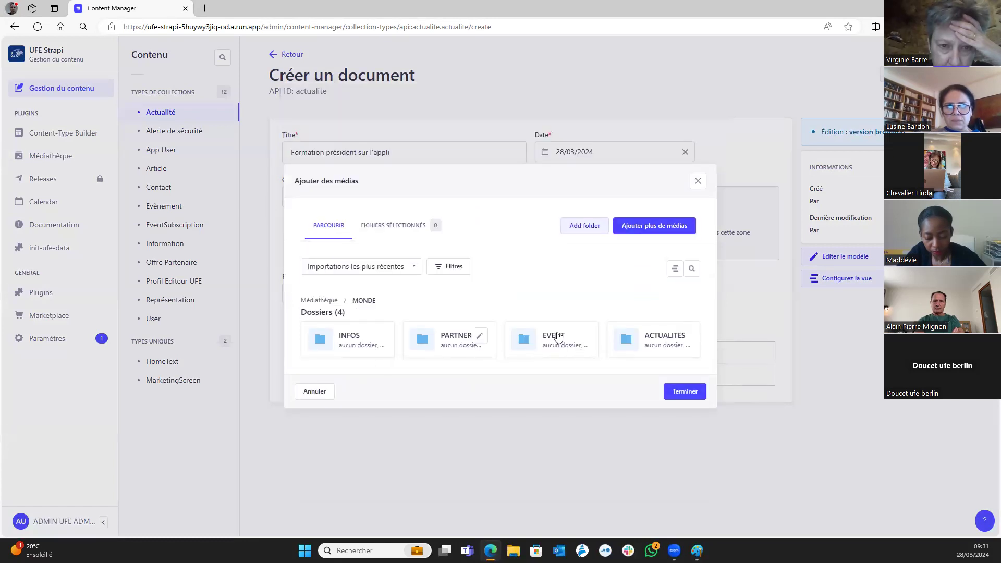
{"action": "left_click", "coordinate": [654, 339]}
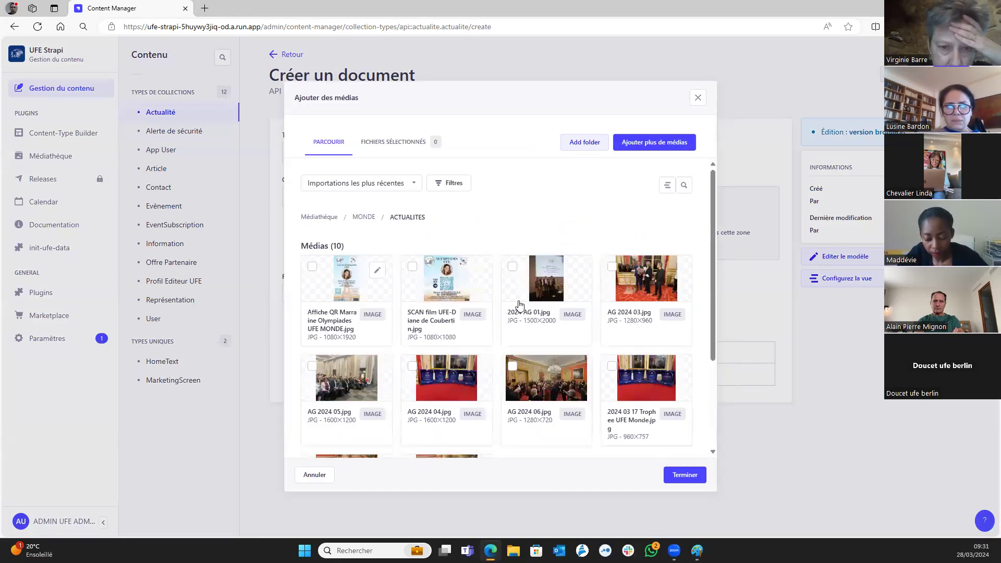
{"action": "scroll", "coordinate": [519, 305], "scroll_direction": "down", "scroll_amount": 3}
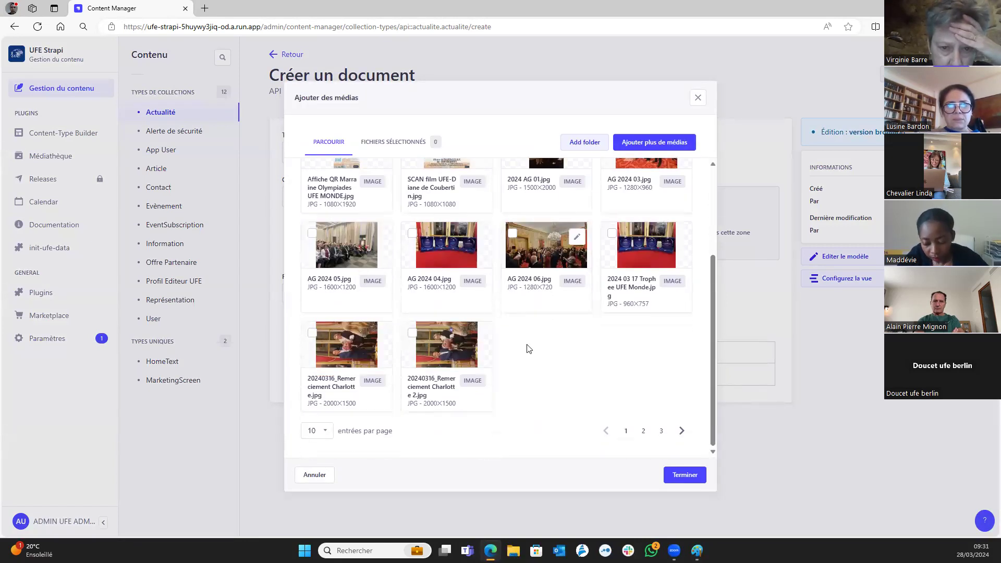
Upload Formation.jpg from the computer to the media library and set it as the entry's image.
{"action": "left_click", "coordinate": [655, 148]}
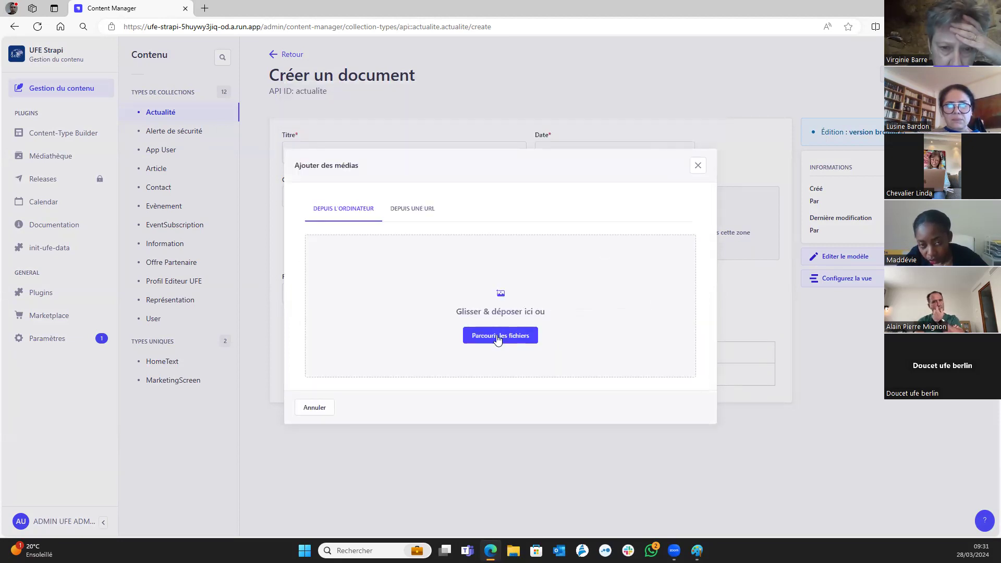
{"action": "left_click", "coordinate": [520, 337]}
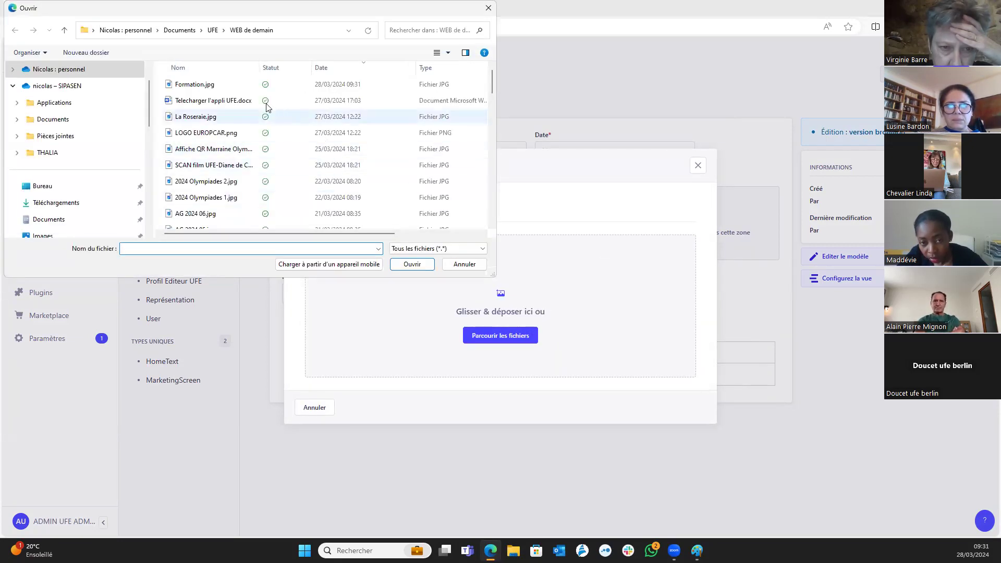
{"action": "double_click", "coordinate": [227, 88]}
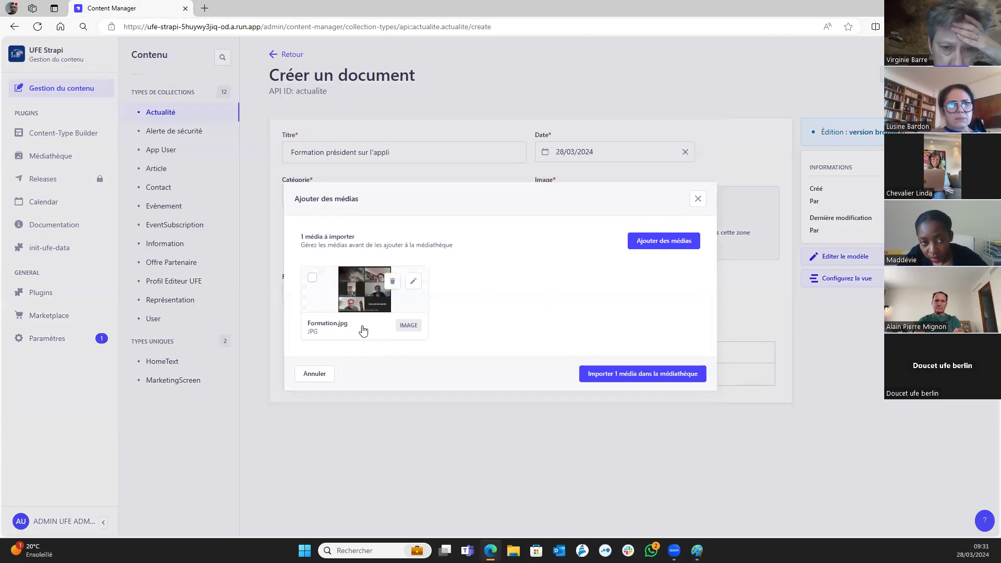
{"action": "left_click", "coordinate": [618, 372]}
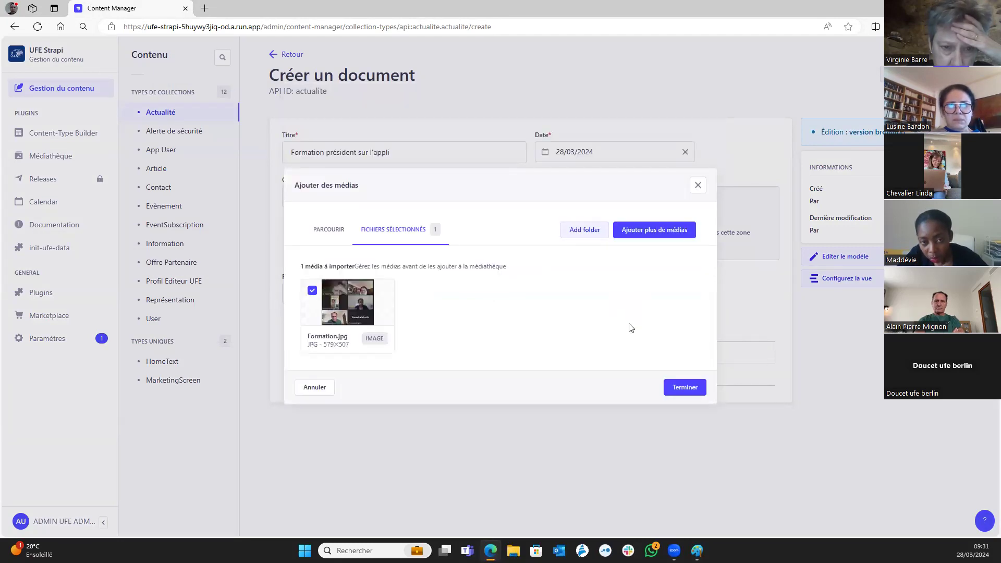
{"action": "left_click_drag", "start_coordinate": [585, 180], "coordinate": [581, 258]}
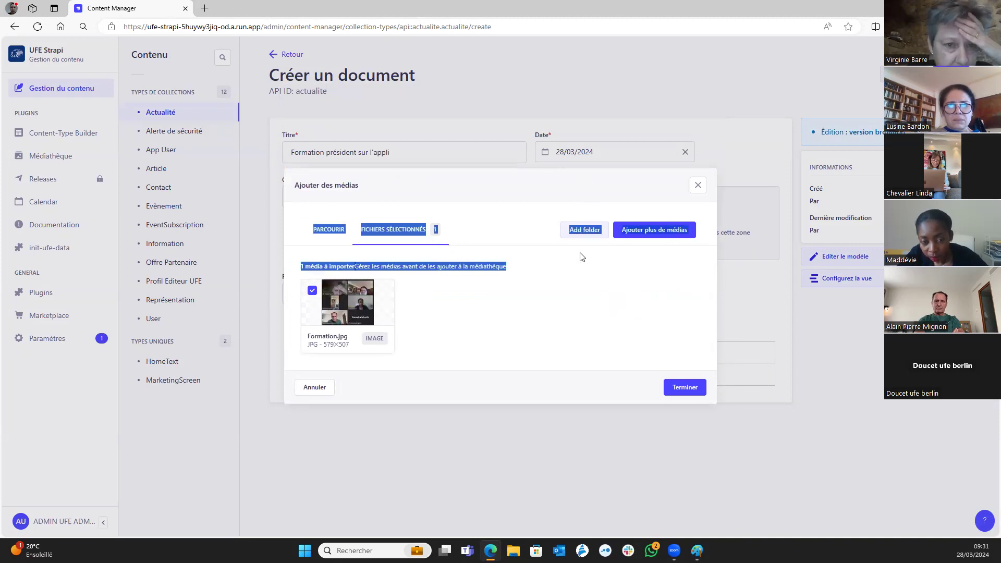
{"action": "left_click", "coordinate": [536, 335]}
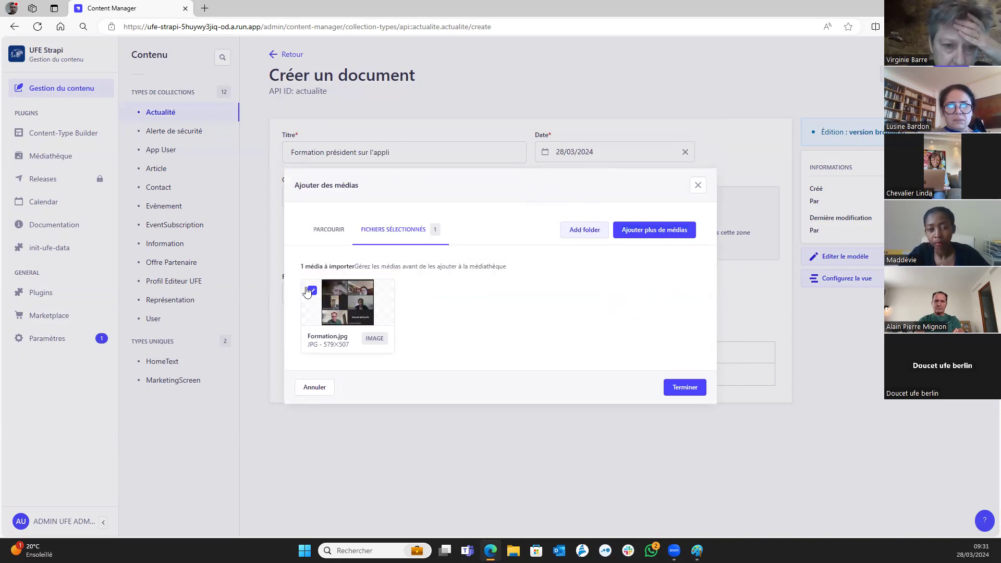
{"action": "left_click", "coordinate": [692, 389]}
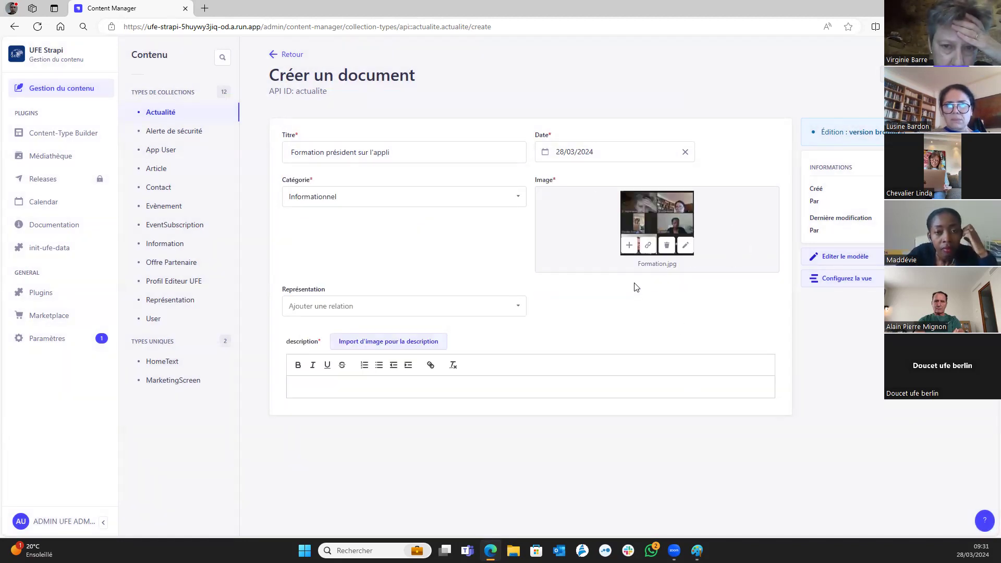
Link the entry to the MONDE representation.
{"action": "left_click", "coordinate": [517, 307]}
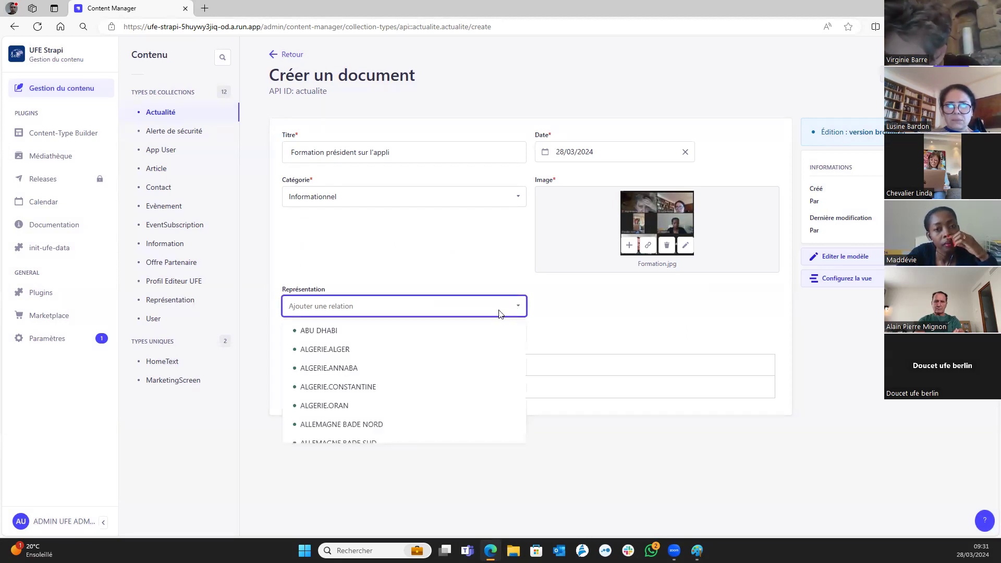
{"action": "type", "text": "monde"}
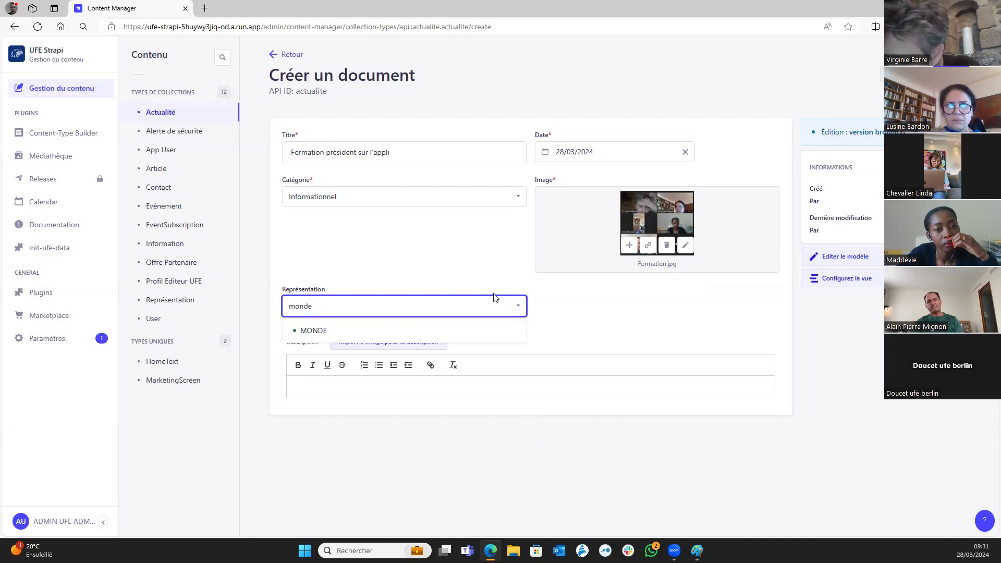
{"action": "left_click", "coordinate": [471, 329]}
Write the description "Ce matin, première formation des présidents pour utiliser l'application" and add a new line below it.
{"action": "left_click", "coordinate": [499, 421]}
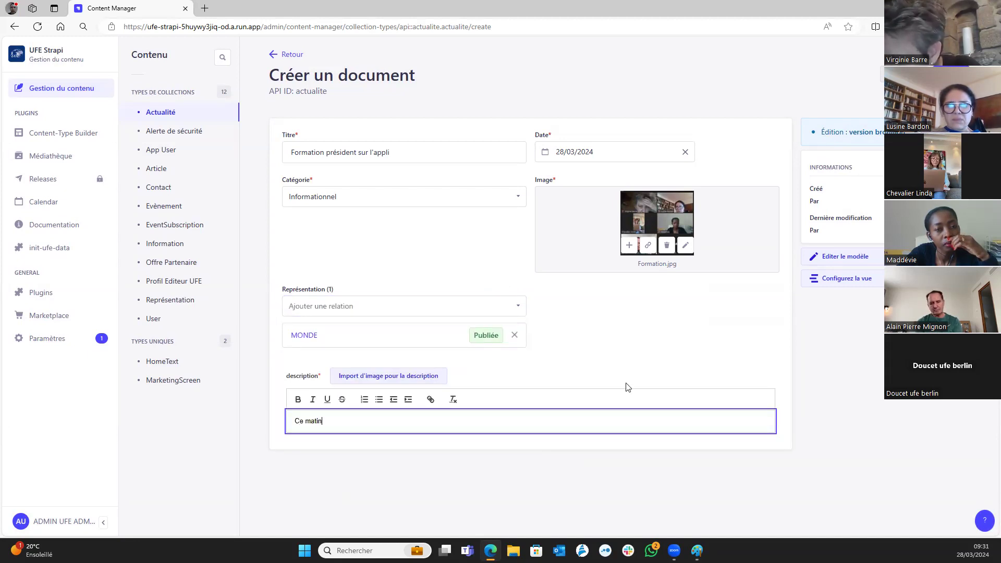
{"action": "type", "text": "Ce matin, première formation des présidents"}
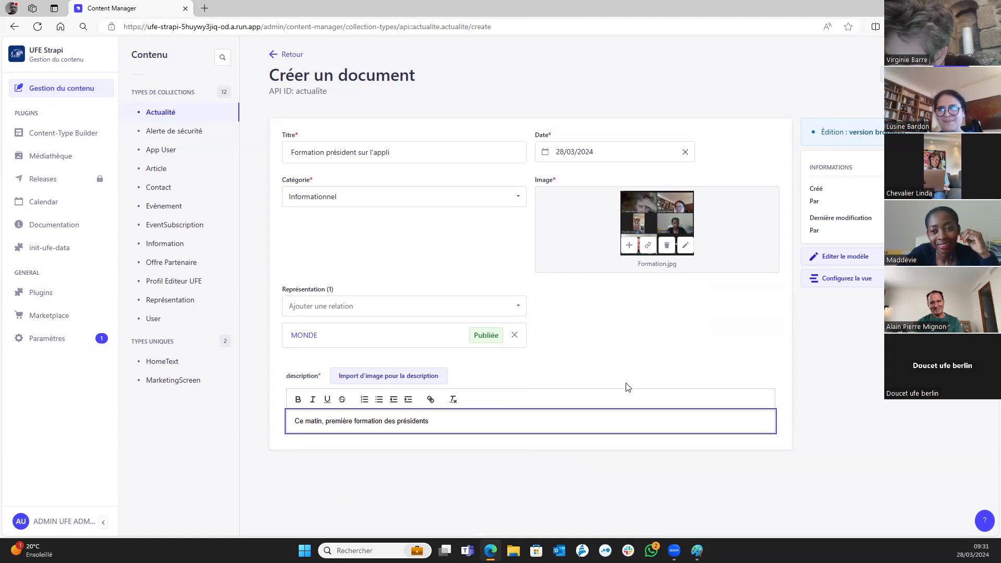
{"action": "type", "text": " pour utiliser l'a"}
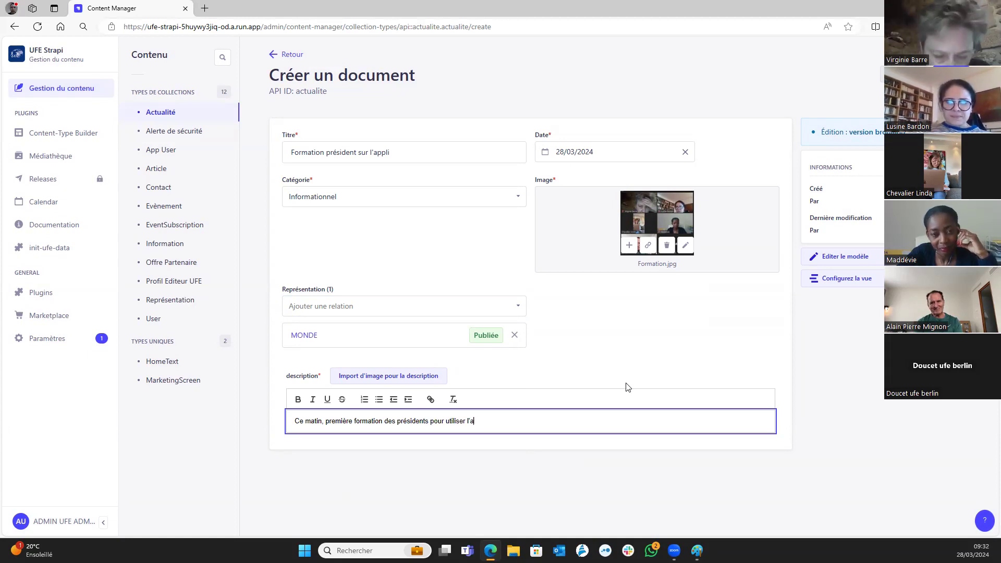
{"action": "type", "text": "pplication"}
{"action": "key", "text": "Return"}
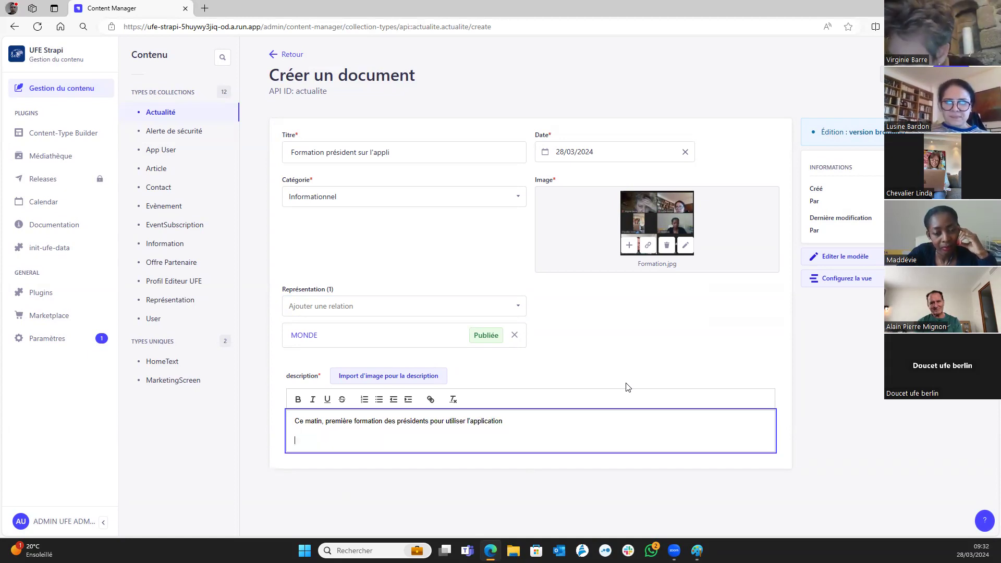
Insert Formation.jpg from the MONDE / ACTUALITES media folder into the description below the text.
{"action": "left_click", "coordinate": [382, 376]}
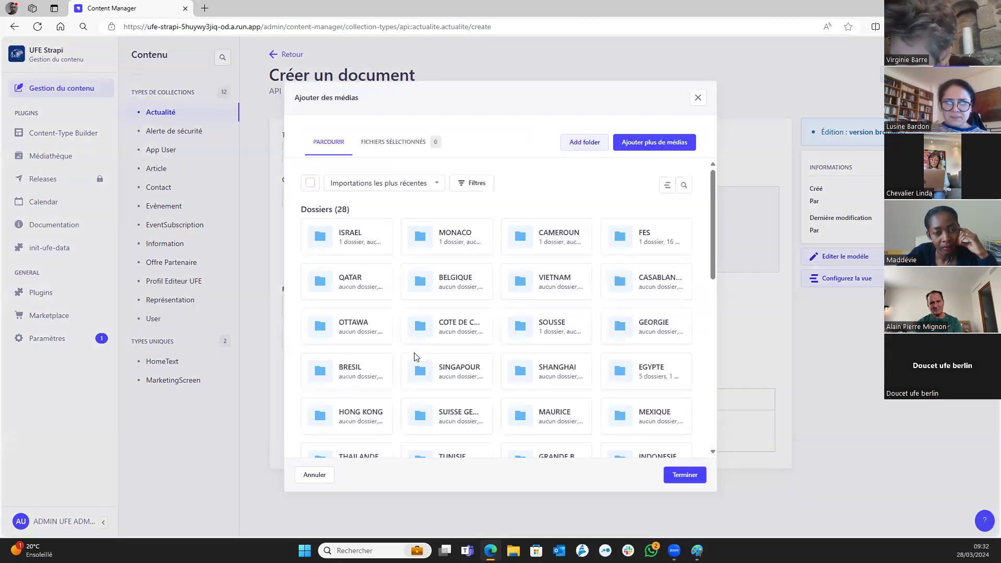
{"action": "scroll", "coordinate": [633, 421], "scroll_direction": "down", "scroll_amount": 3}
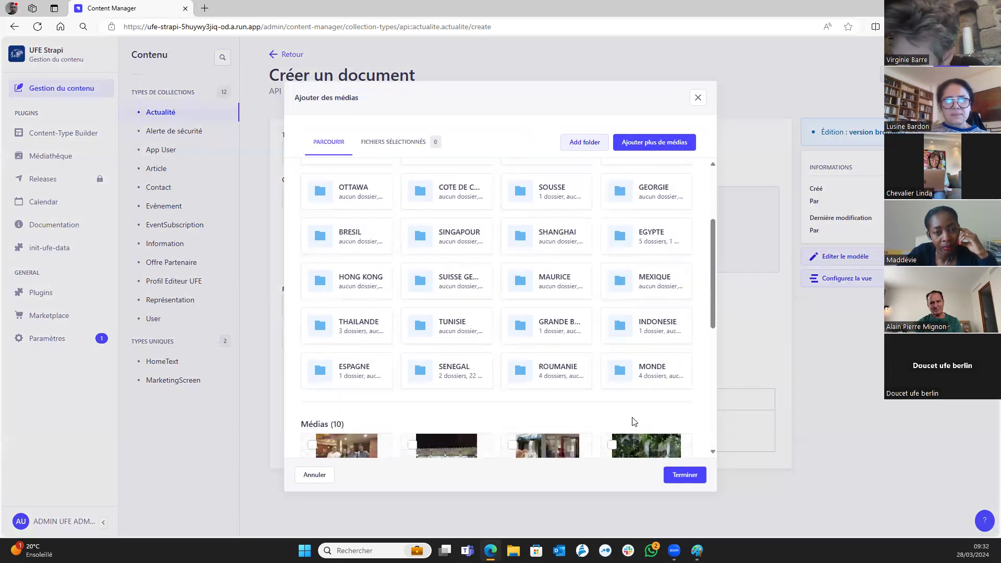
{"action": "left_click", "coordinate": [655, 381]}
{"action": "left_click", "coordinate": [647, 336]}
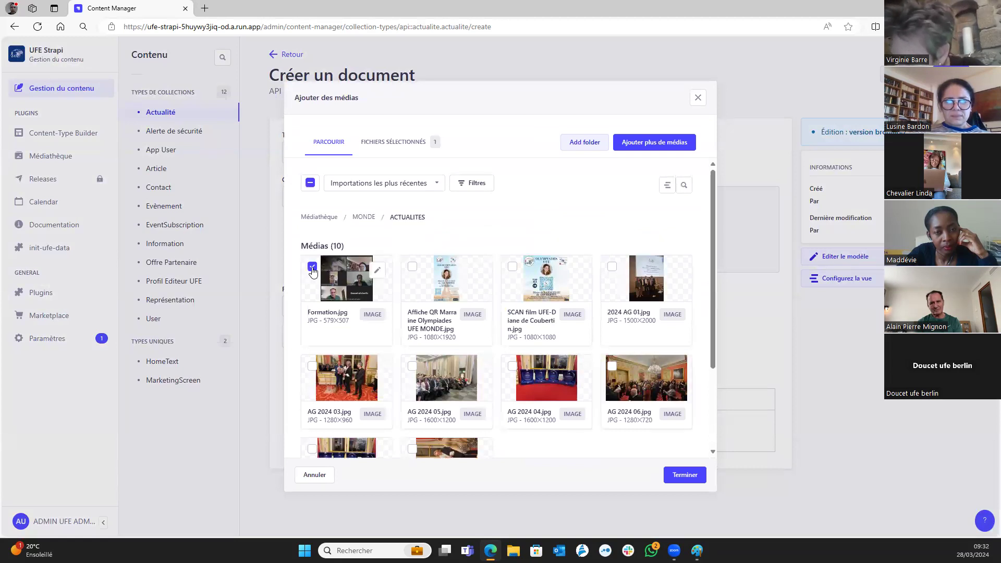
{"action": "left_click", "coordinate": [682, 474]}
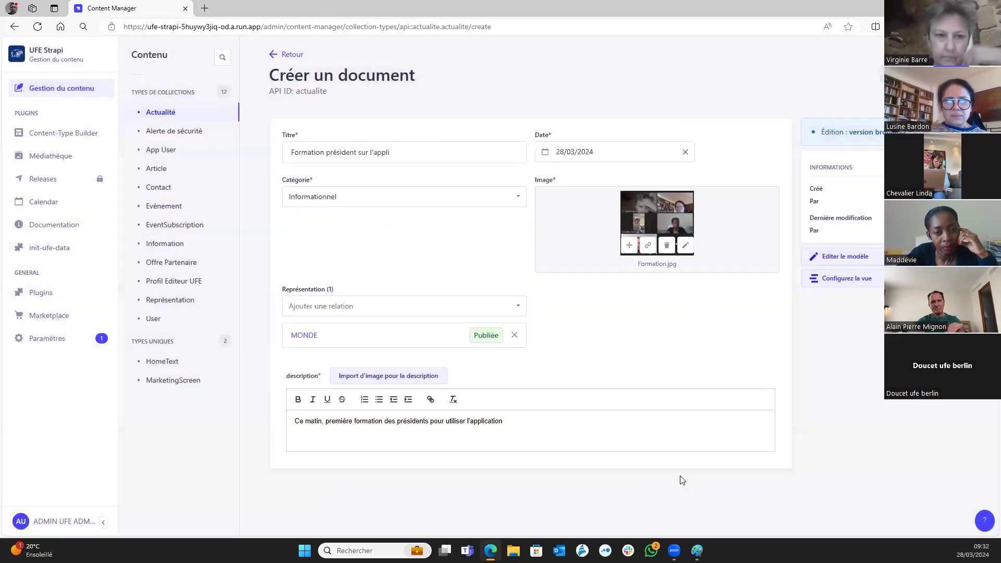
{"action": "scroll", "coordinate": [660, 402], "scroll_direction": "down", "scroll_amount": 4}
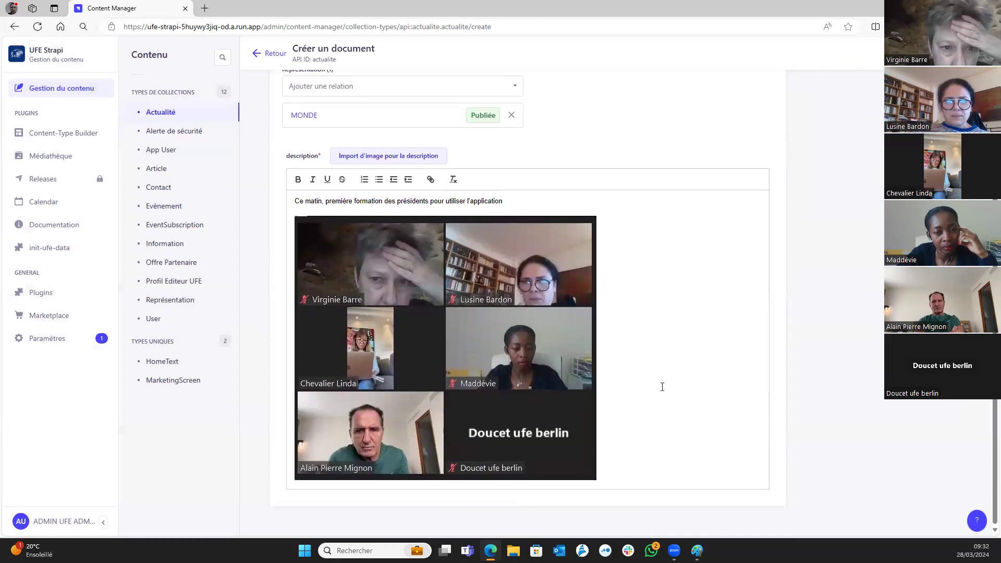
{"action": "scroll", "coordinate": [662, 374], "scroll_direction": "up", "scroll_amount": 4}
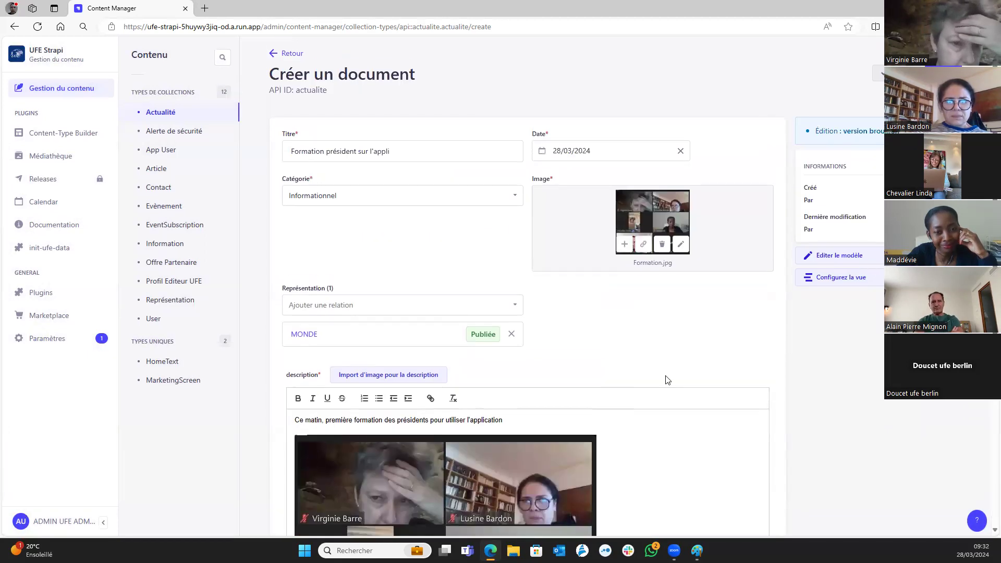
Add a blank line below the inserted photo in the description.
{"action": "scroll", "coordinate": [664, 381], "scroll_direction": "down", "scroll_amount": 4}
{"action": "left_click", "coordinate": [647, 452]}
{"action": "key", "text": "Return"}
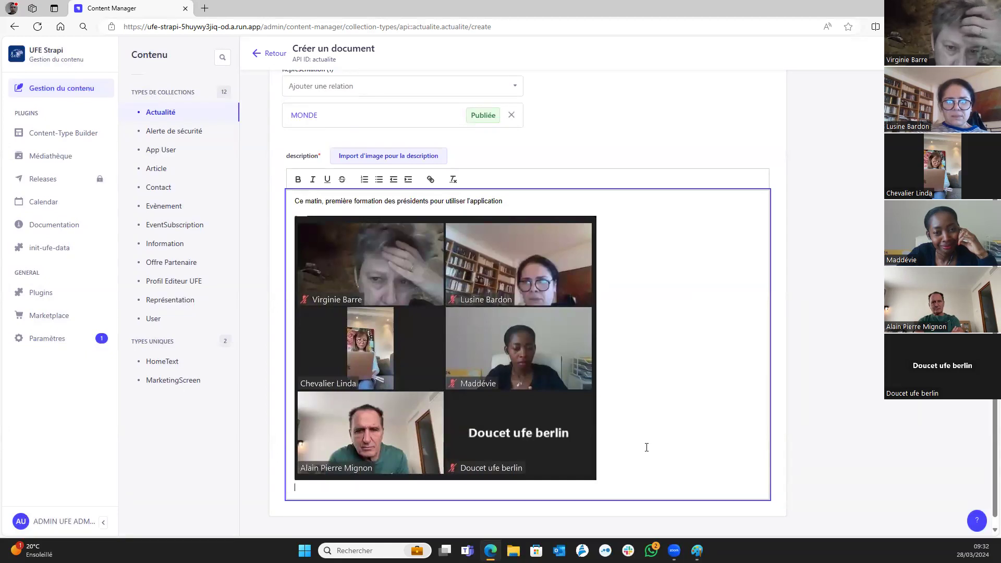
Try selecting several images at once for the description, including fes et gestes.jpg and the UFE Singapour logo, and cancel the import.
{"action": "left_click", "coordinate": [413, 156]}
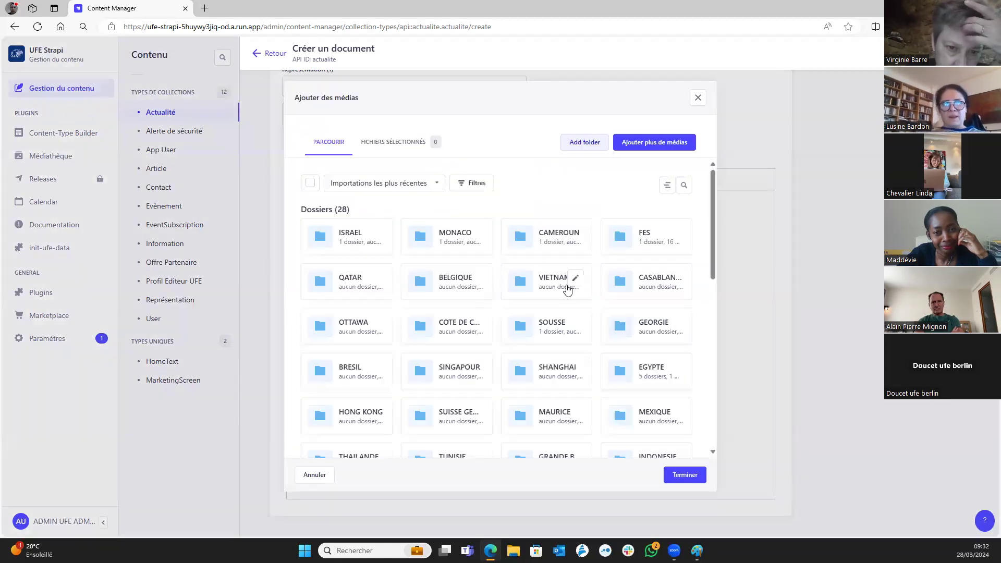
{"action": "scroll", "coordinate": [575, 291], "scroll_direction": "down", "scroll_amount": 6}
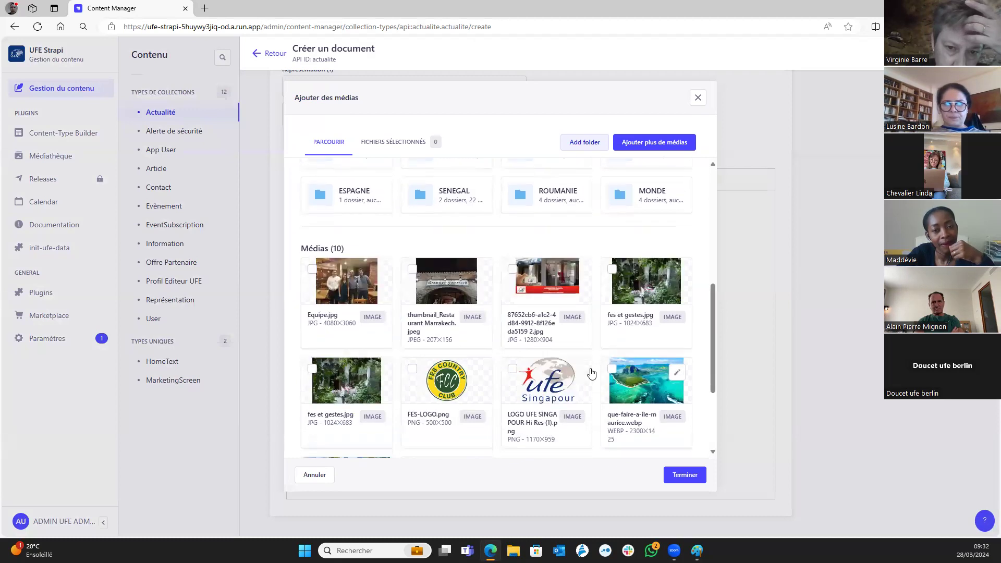
{"action": "left_click", "coordinate": [511, 267]}
{"action": "left_click", "coordinate": [612, 265]}
{"action": "left_click", "coordinate": [513, 365]}
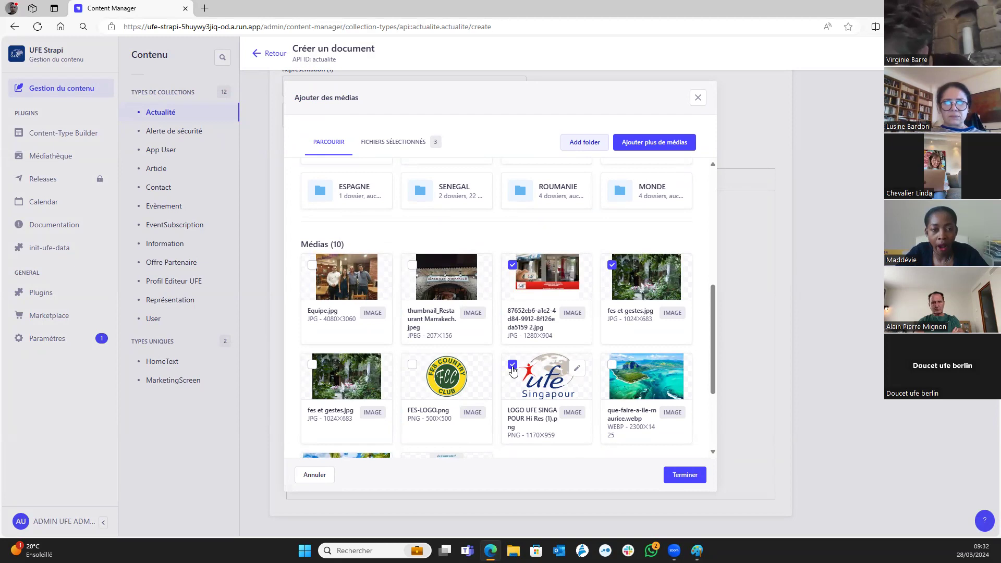
{"action": "left_click", "coordinate": [512, 367]}
{"action": "left_click", "coordinate": [512, 266]}
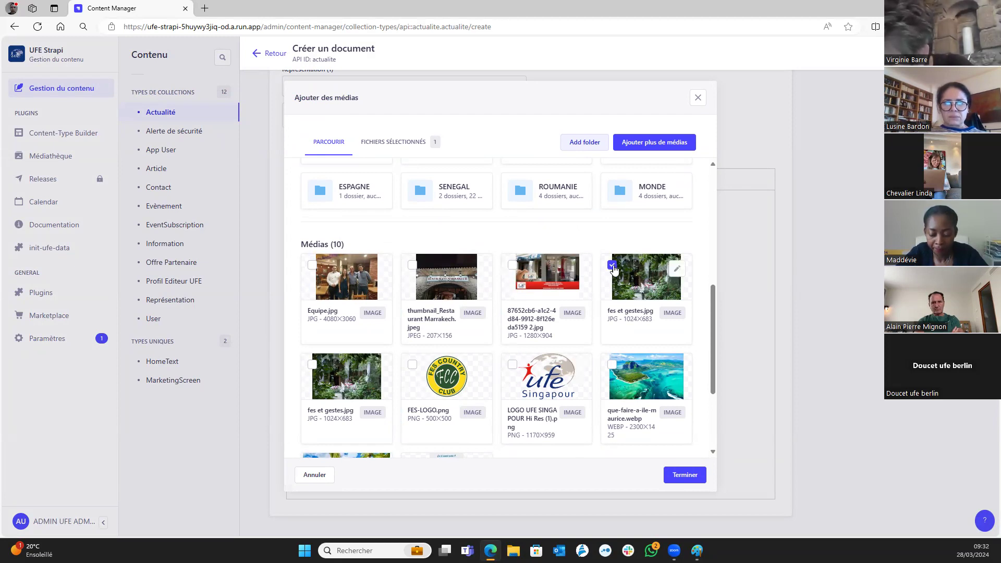
{"action": "left_click", "coordinate": [314, 475]}
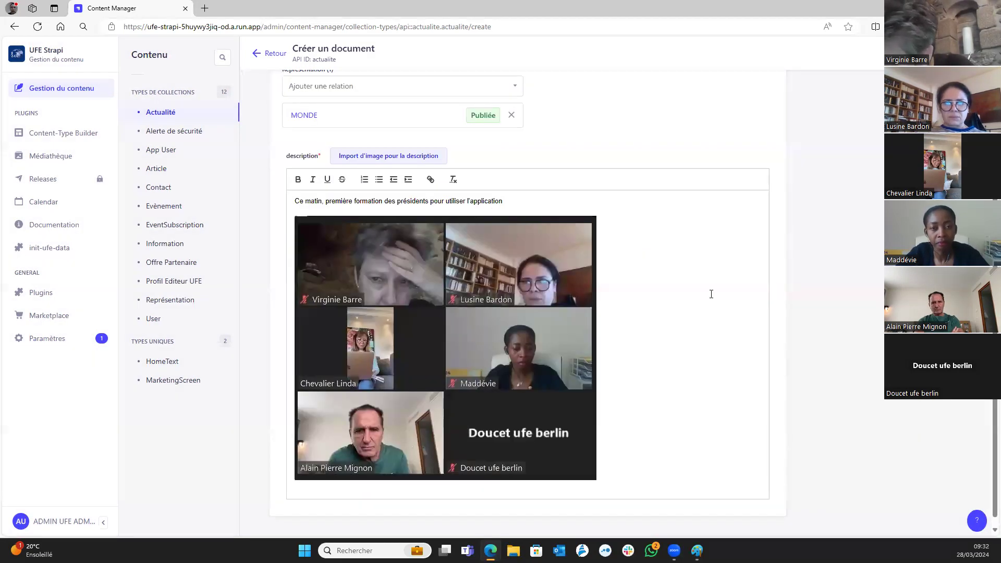
{"action": "scroll", "coordinate": [686, 359], "scroll_direction": "up", "scroll_amount": 3}
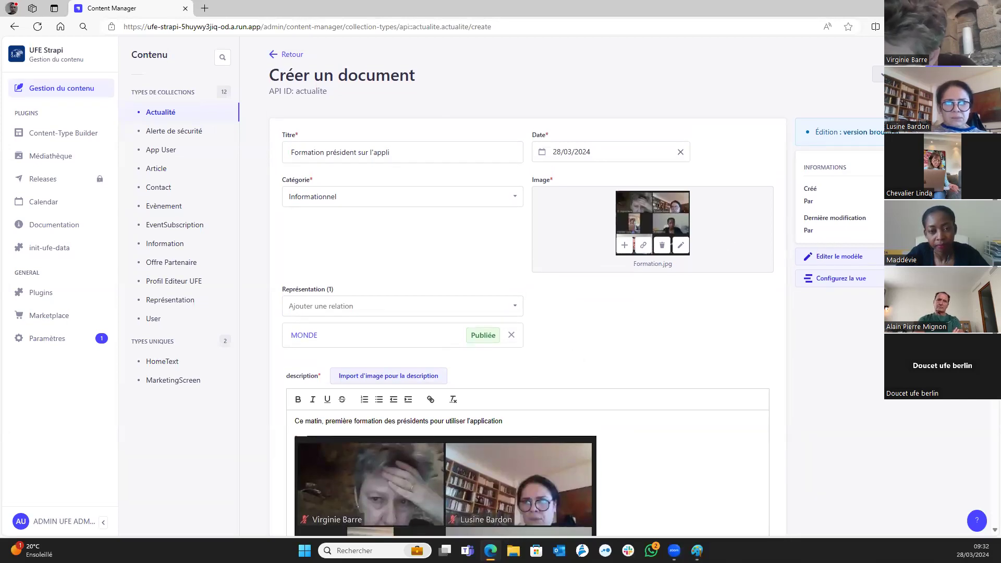
Save the new Actualité as a draft, reopen "Formation président sur l'appli" from the Actualité list and publish it.
{"action": "left_click", "coordinate": [878, 75]}
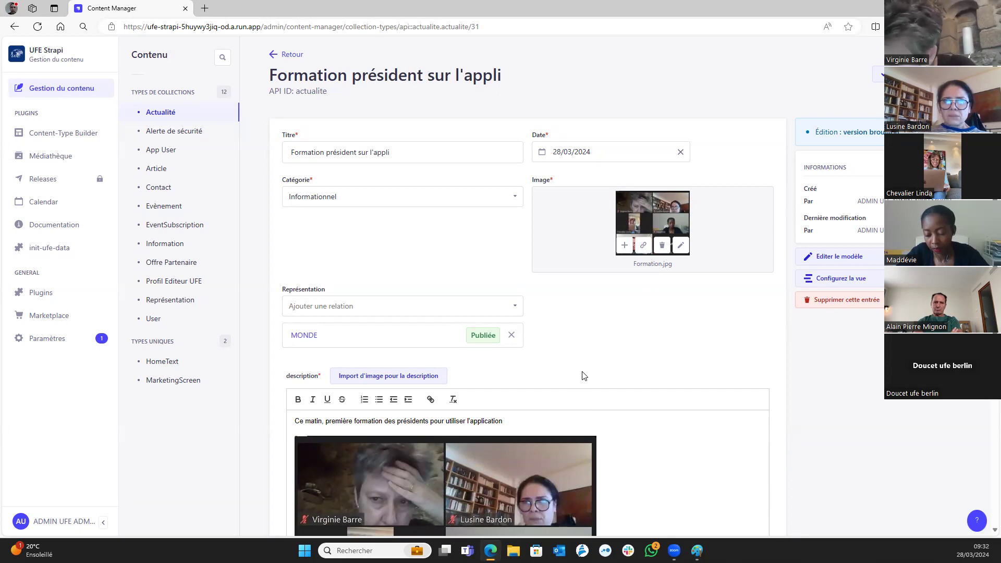
{"action": "left_click", "coordinate": [182, 117]}
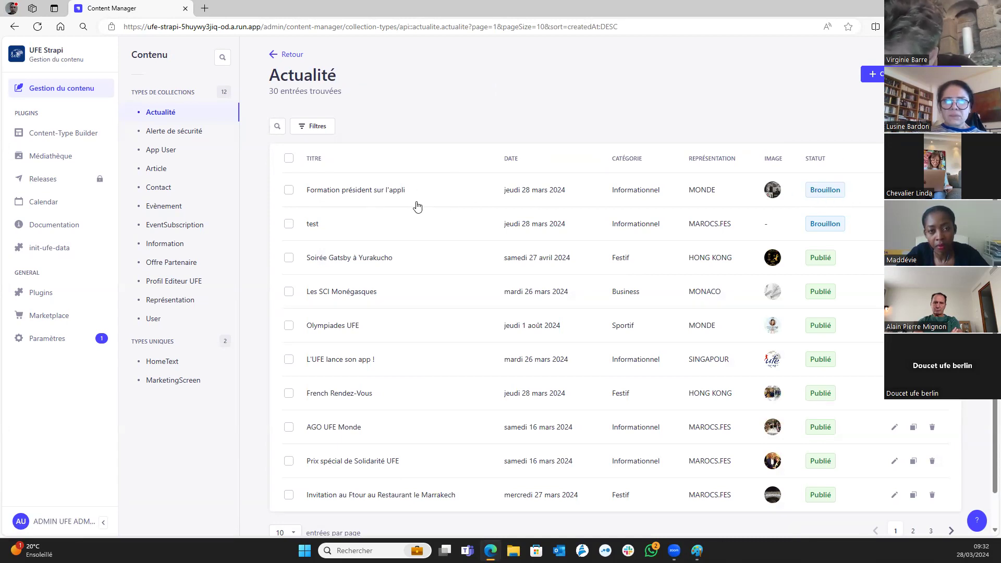
{"action": "left_click", "coordinate": [461, 196]}
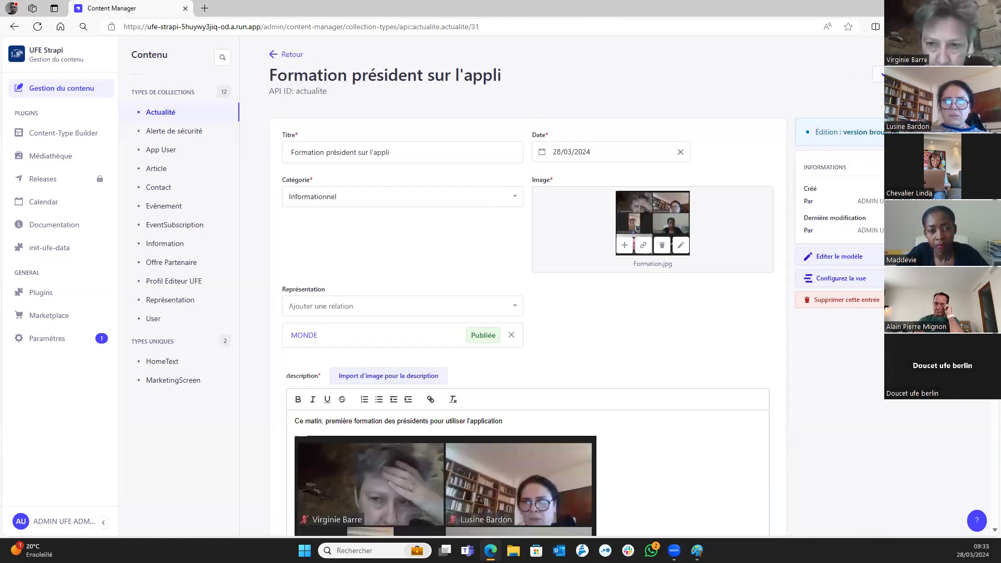
{"action": "left_click", "coordinate": [878, 74]}
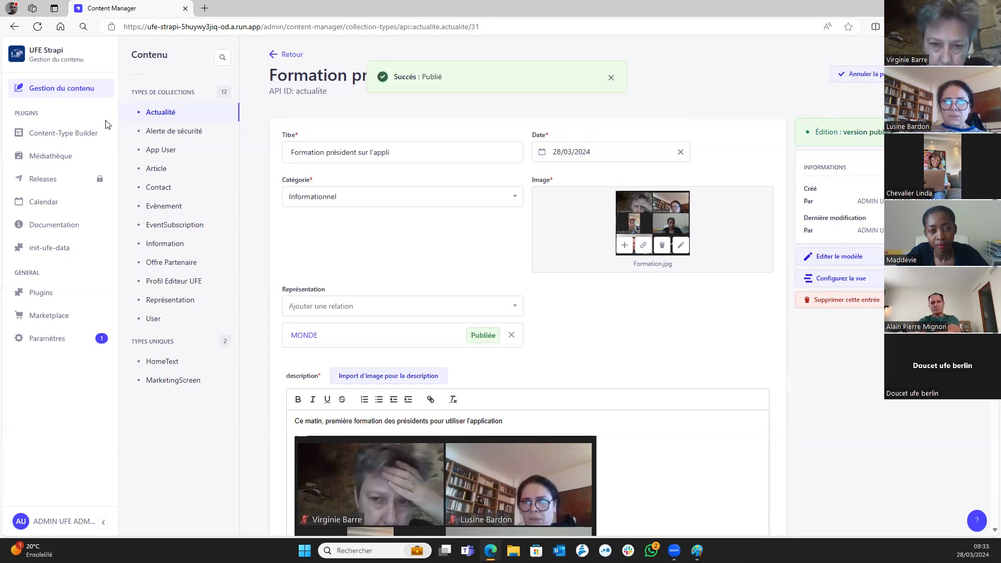
{"action": "left_click", "coordinate": [154, 113]}
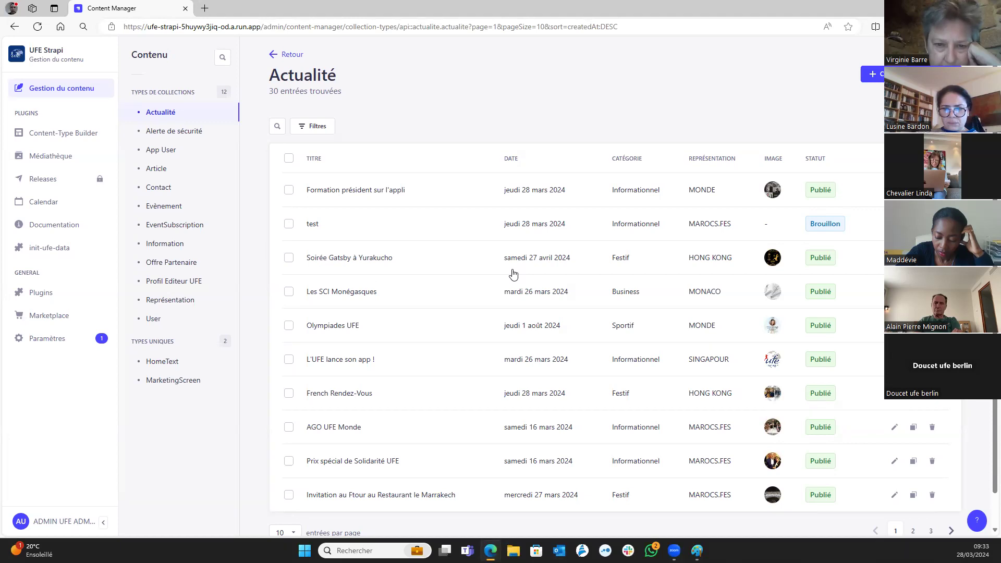
Review the published "Formation président sur l'appli" entry and its option to cancel publication, and reload the Actualité list.
{"action": "left_click", "coordinate": [632, 196]}
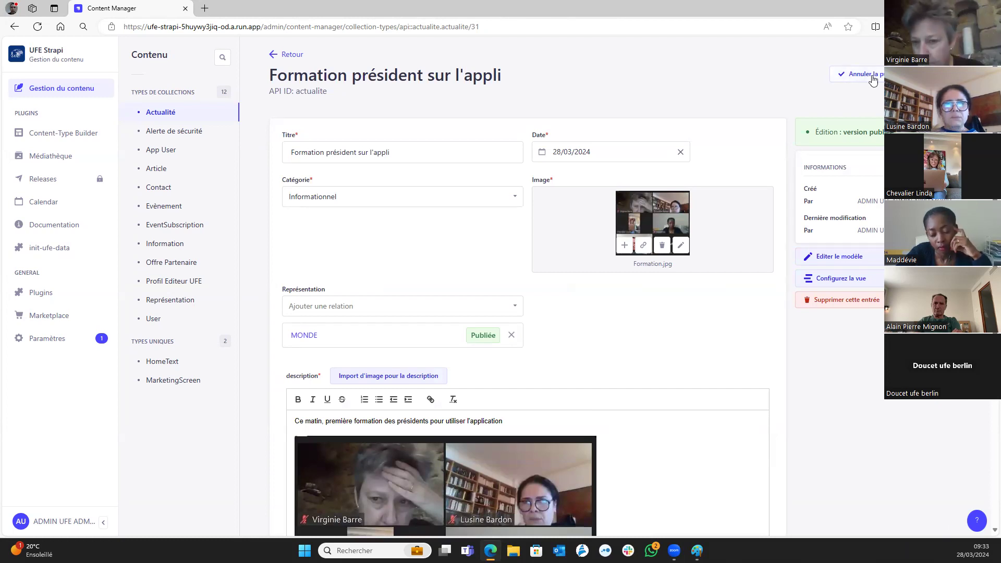
{"action": "left_click", "coordinate": [177, 116]}
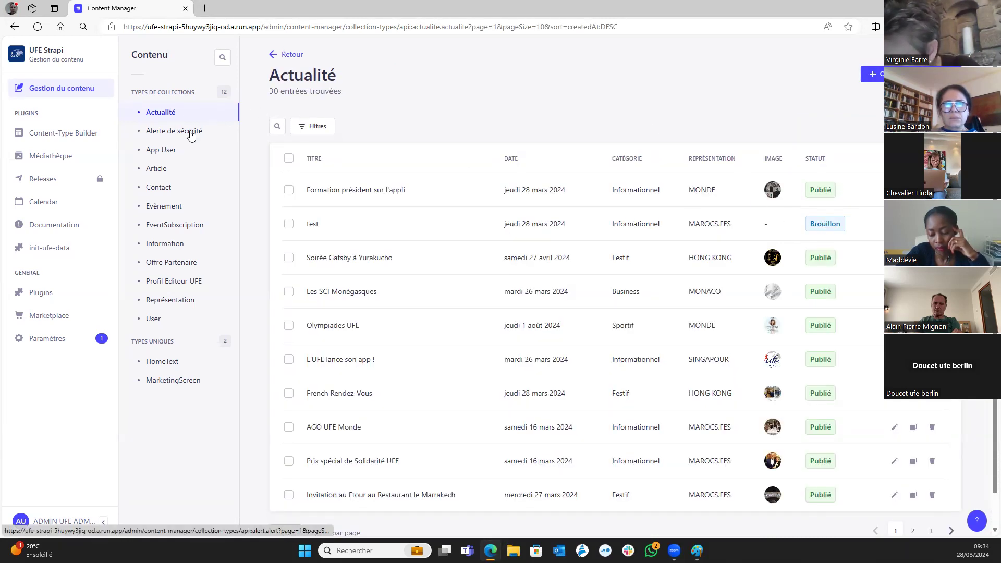
{"action": "left_click", "coordinate": [192, 130]}
{"action": "left_click", "coordinate": [190, 115]}
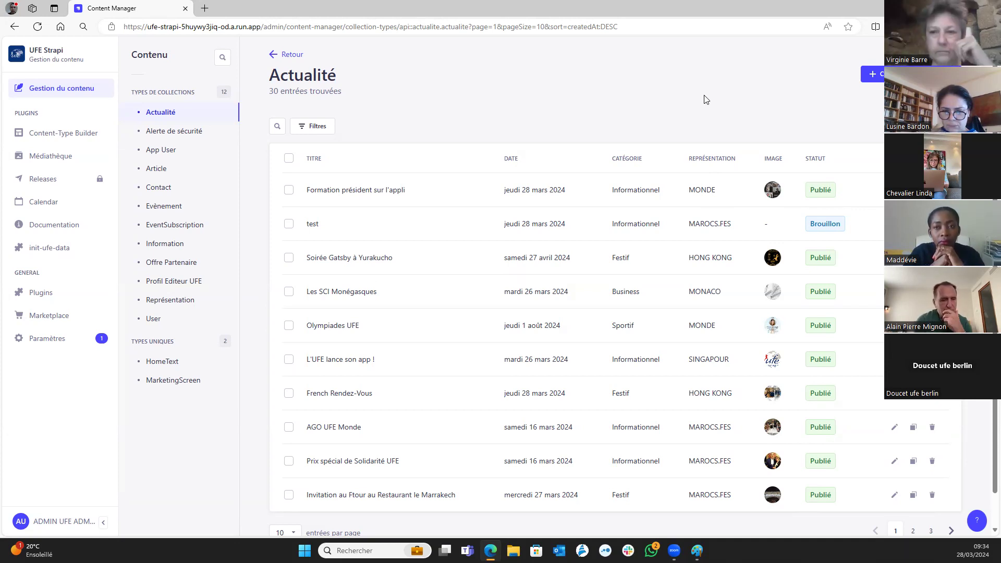
{"action": "left_click", "coordinate": [177, 133]}
{"action": "left_click", "coordinate": [190, 116]}
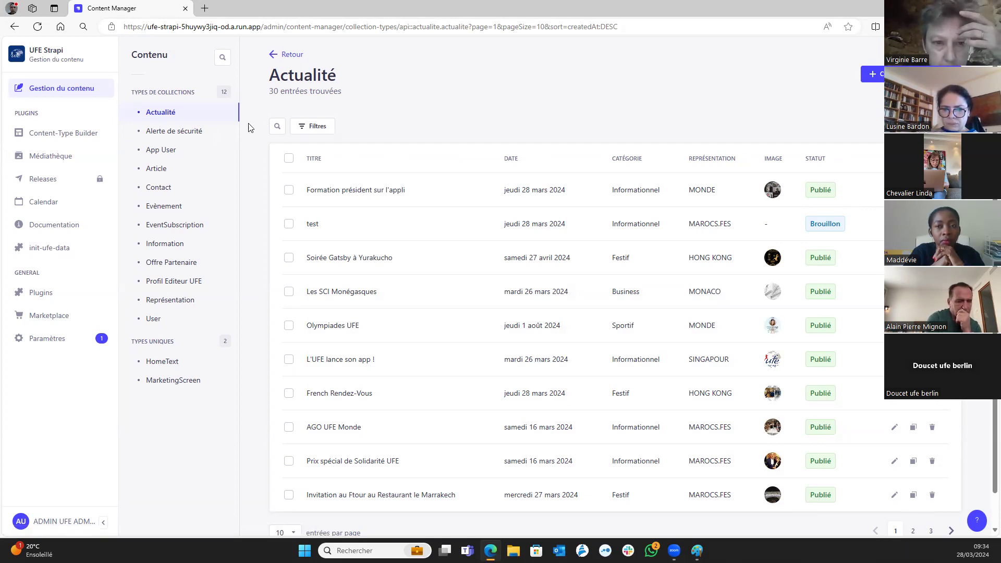
Inspect the "test" entry for MAROCS.FES and reload the Actualité list repeatedly to check its image and status.
{"action": "left_click", "coordinate": [414, 229]}
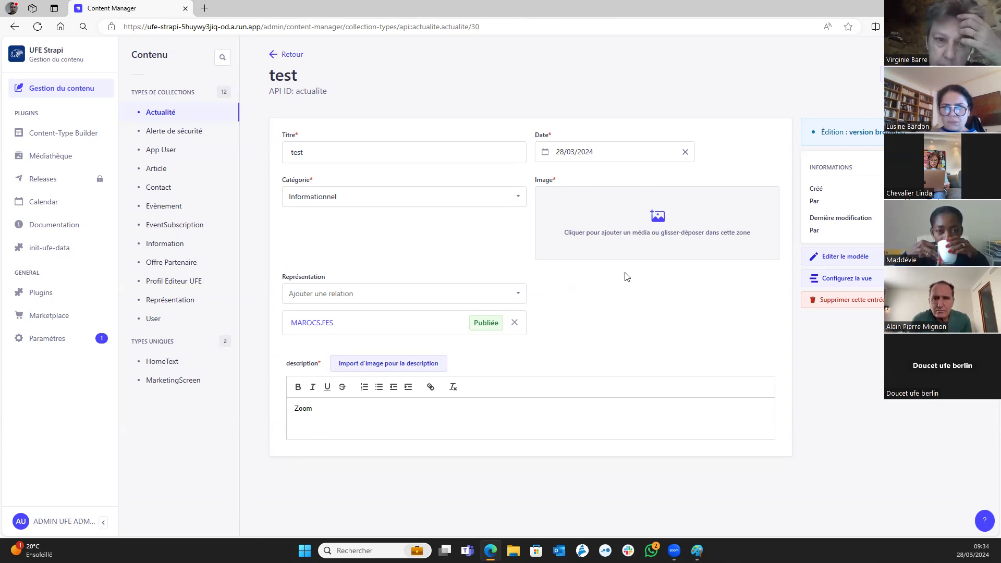
{"action": "left_click", "coordinate": [180, 120]}
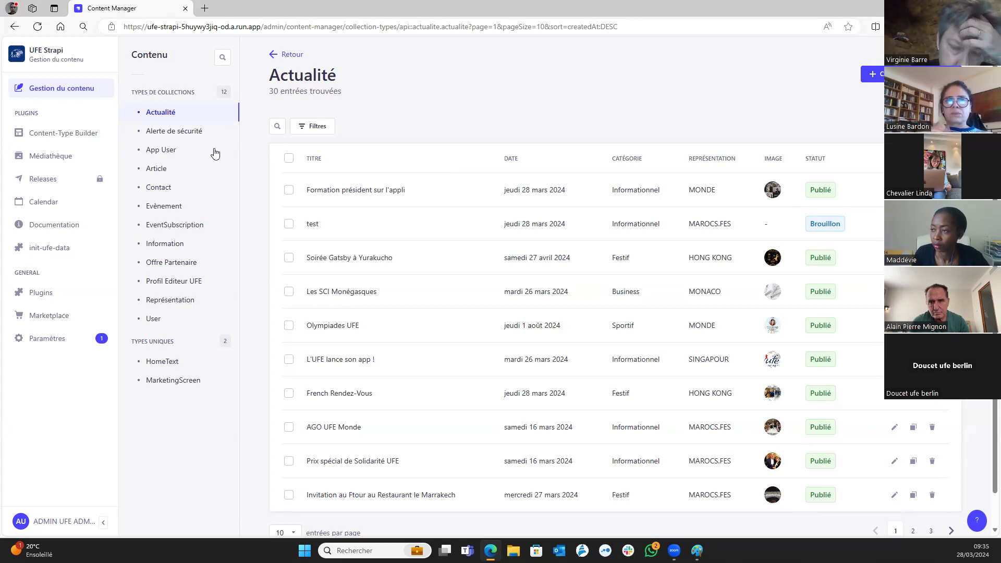
{"action": "left_click", "coordinate": [195, 133]}
{"action": "left_click", "coordinate": [196, 121]}
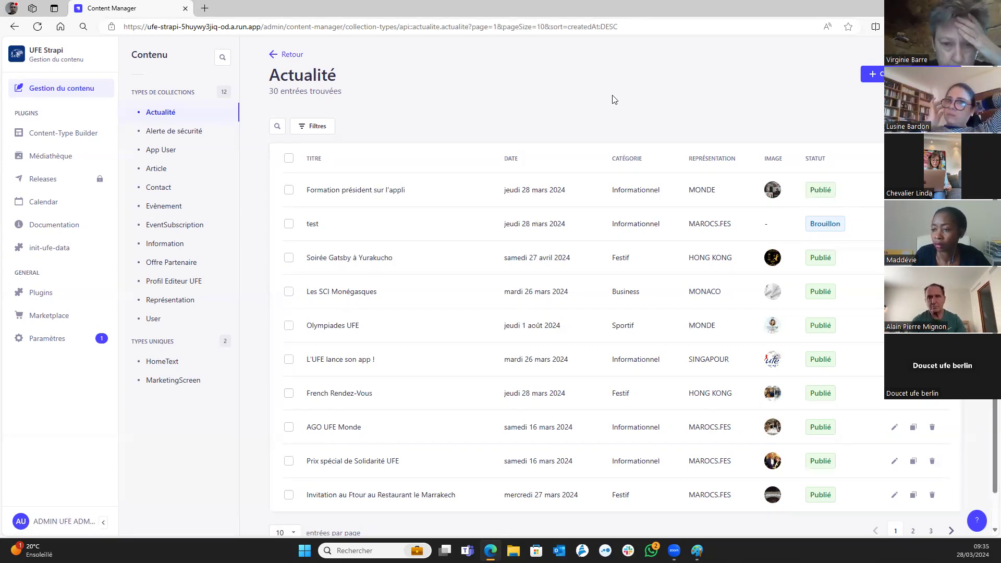
{"action": "left_click", "coordinate": [186, 126]}
{"action": "left_click", "coordinate": [182, 114]}
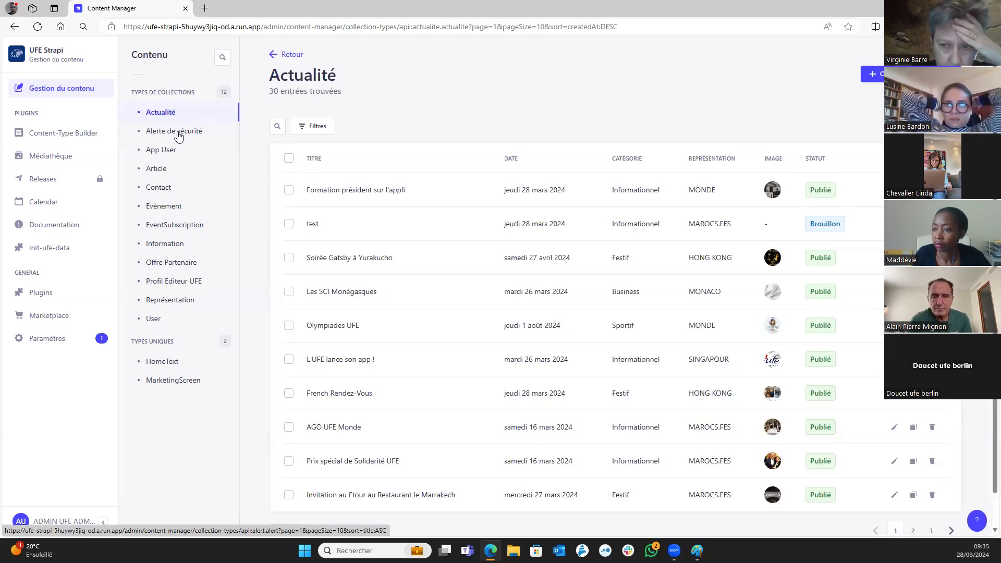
{"action": "left_click", "coordinate": [179, 134]}
{"action": "left_click", "coordinate": [182, 114]}
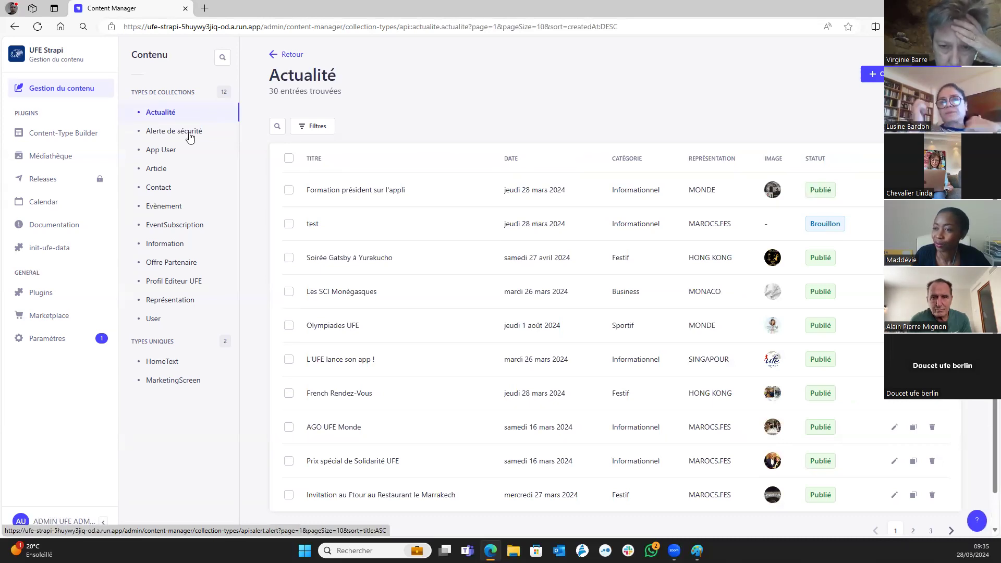
{"action": "left_click", "coordinate": [189, 137]}
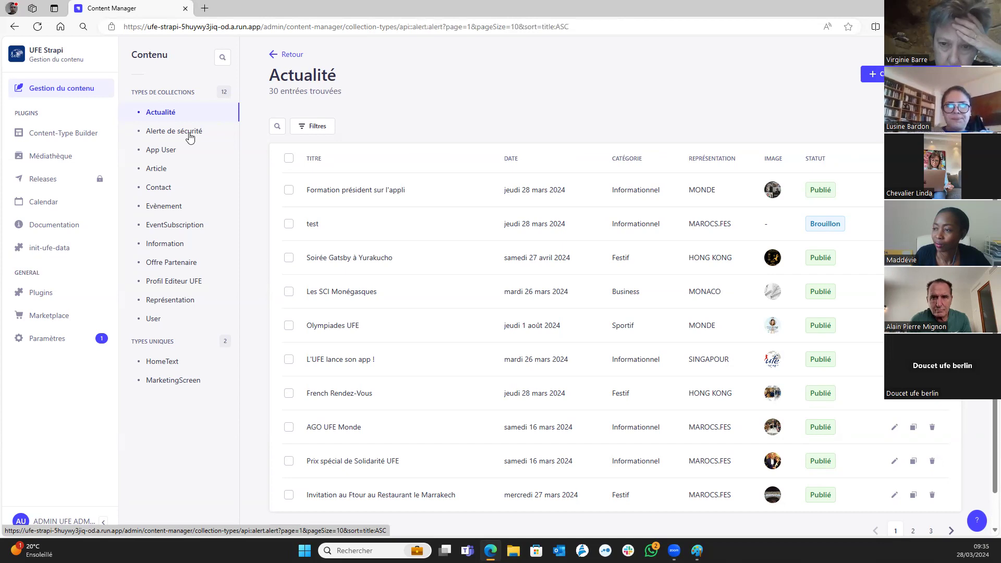
{"action": "left_click", "coordinate": [199, 119]}
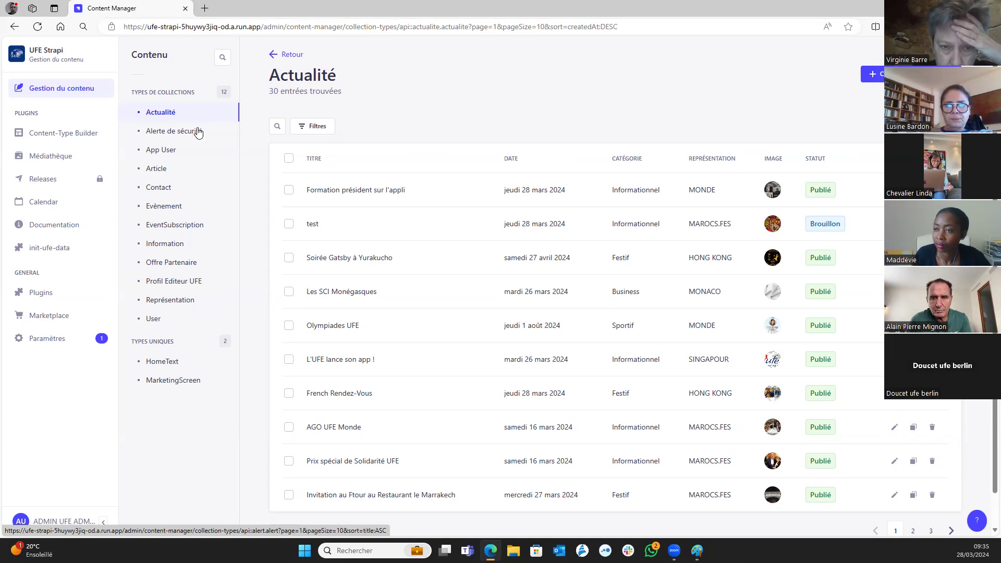
{"action": "left_click", "coordinate": [196, 135]}
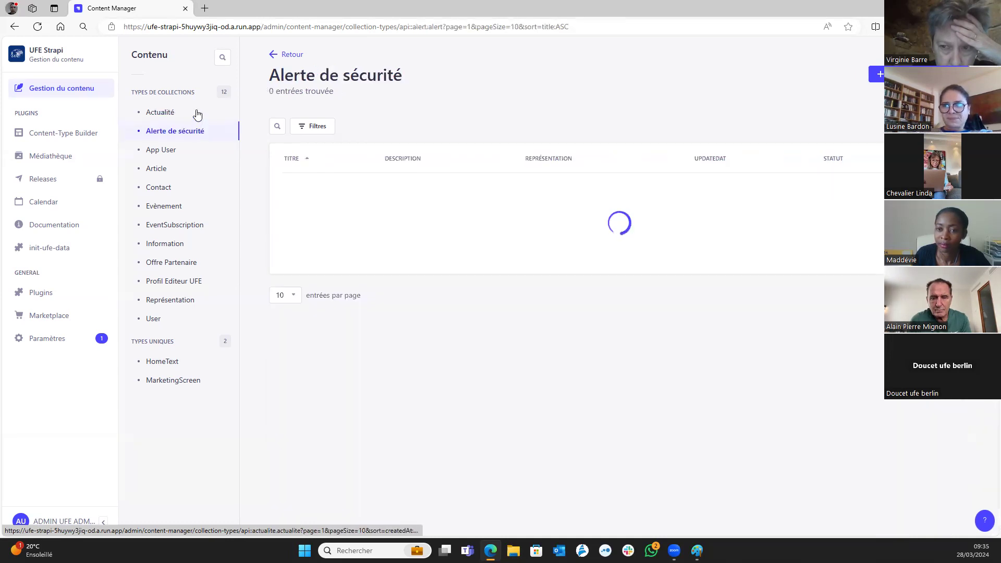
{"action": "left_click", "coordinate": [195, 112]}
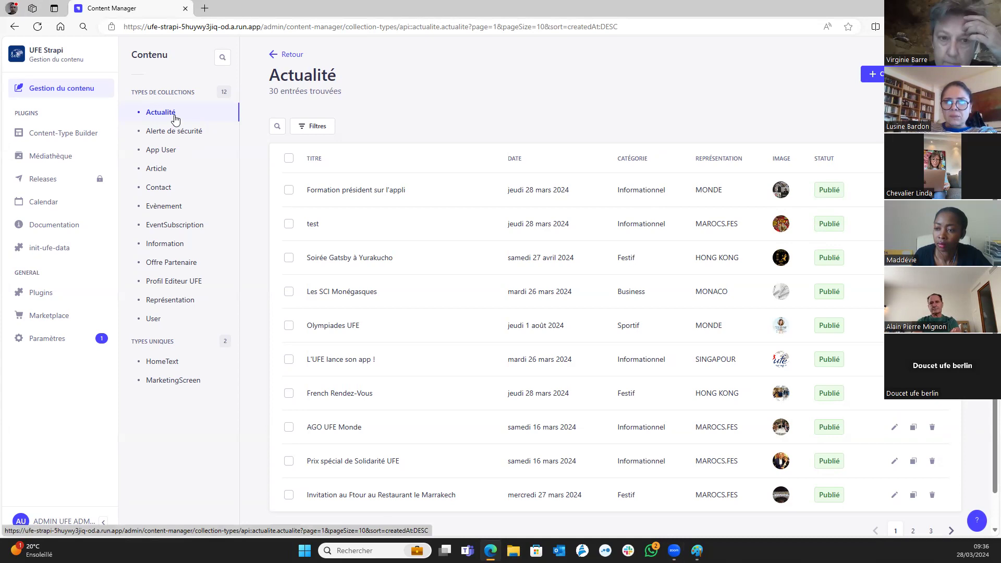
View the Evènement and Offre Partenaire collections and examine the ACCOR HOTELS partner entry.
{"action": "left_click", "coordinate": [174, 208]}
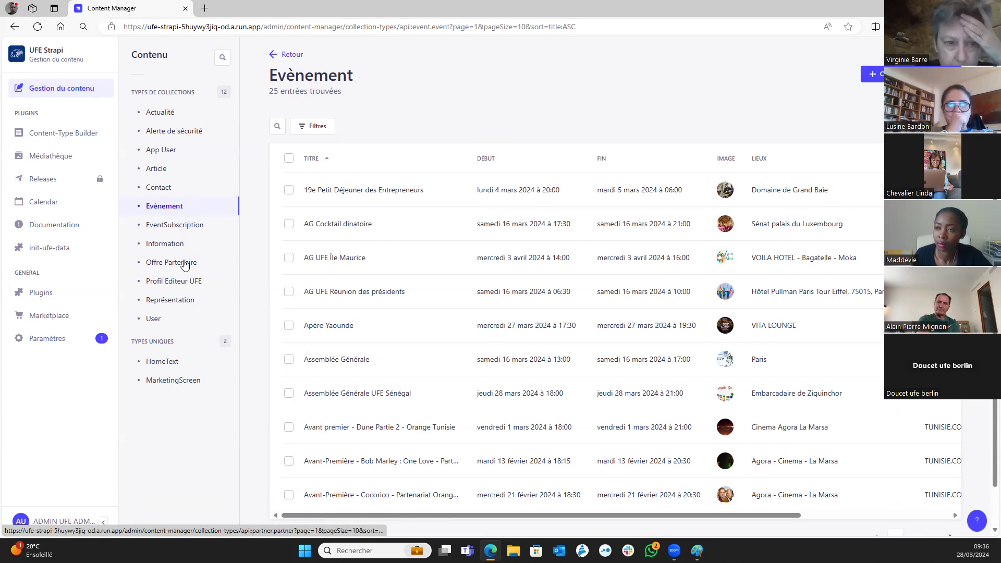
{"action": "left_click", "coordinate": [184, 263]}
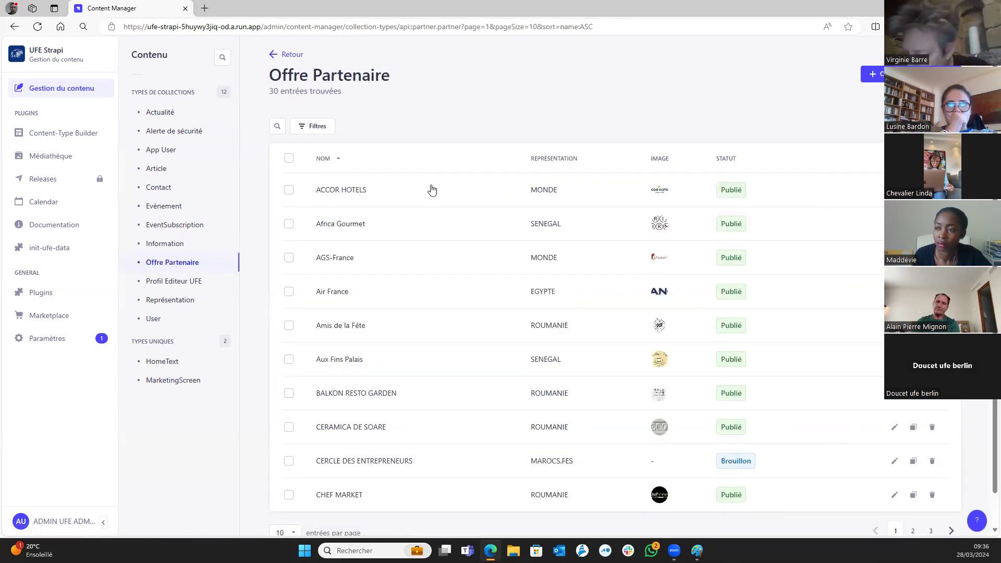
{"action": "left_click", "coordinate": [431, 189]}
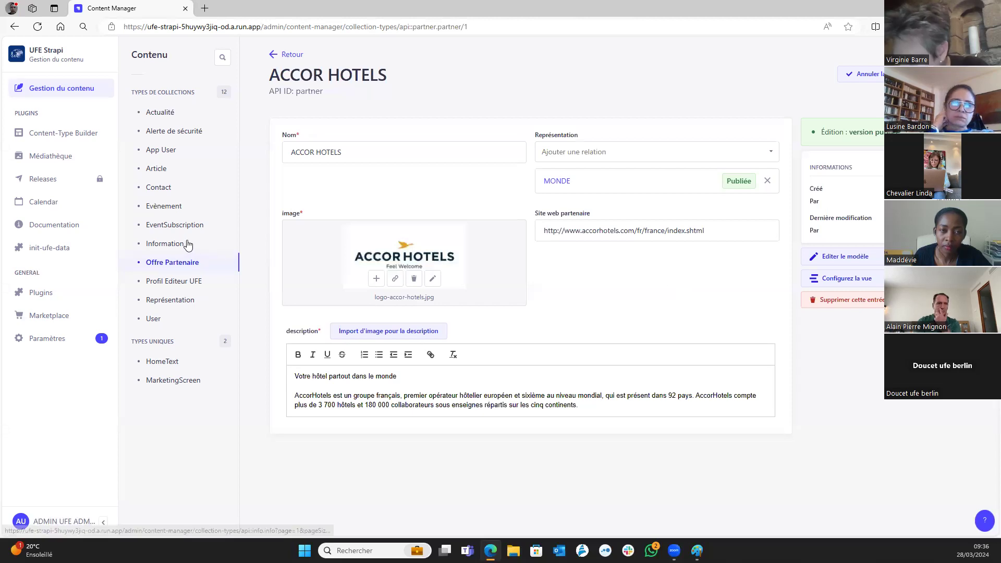
Open the Information entry "Bourses scolaires" and link the word "bourses" in its description to the ambafrance URL on the line below.
{"action": "left_click", "coordinate": [193, 245]}
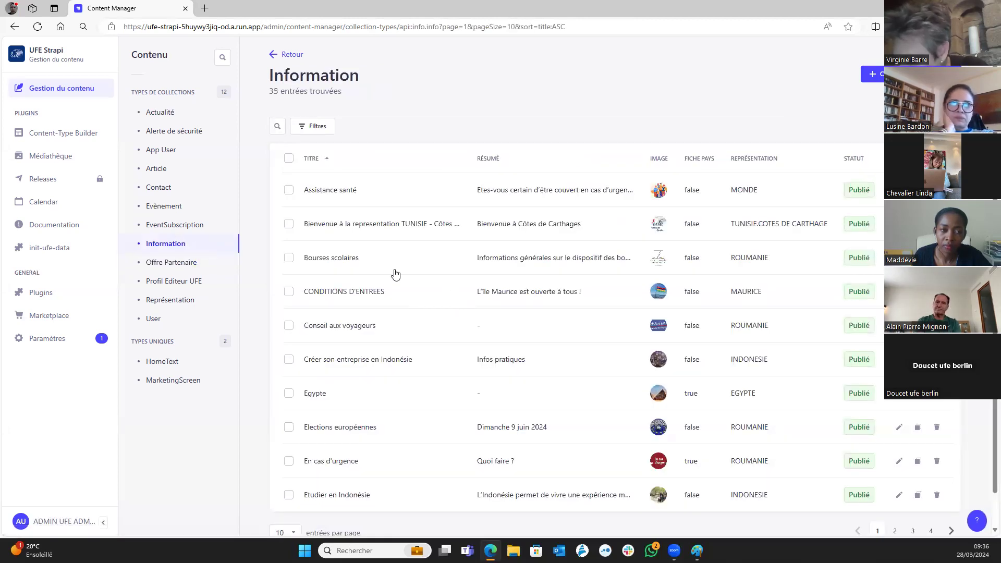
{"action": "left_click", "coordinate": [391, 259]}
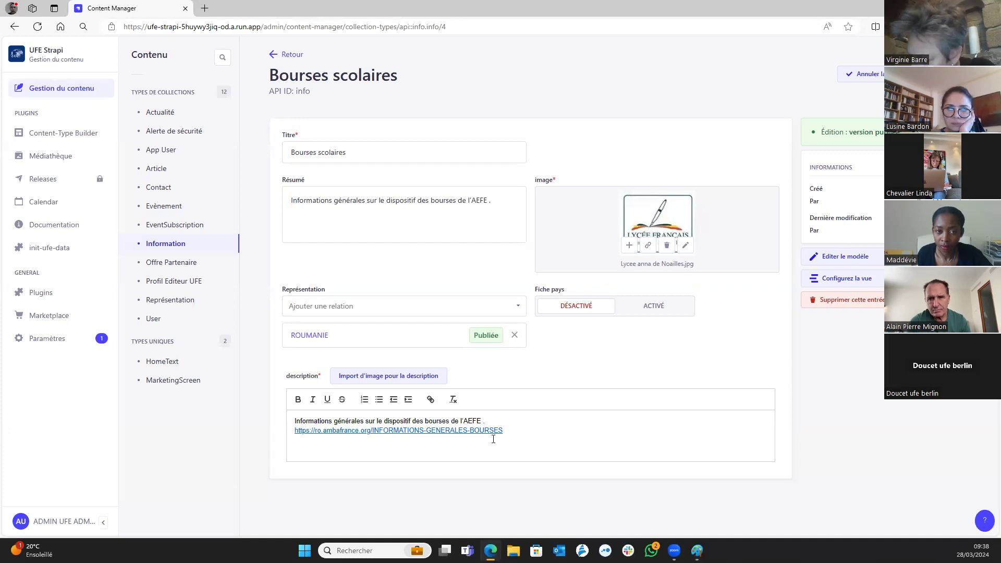
{"action": "left_click_drag", "start_coordinate": [501, 436], "coordinate": [306, 432]}
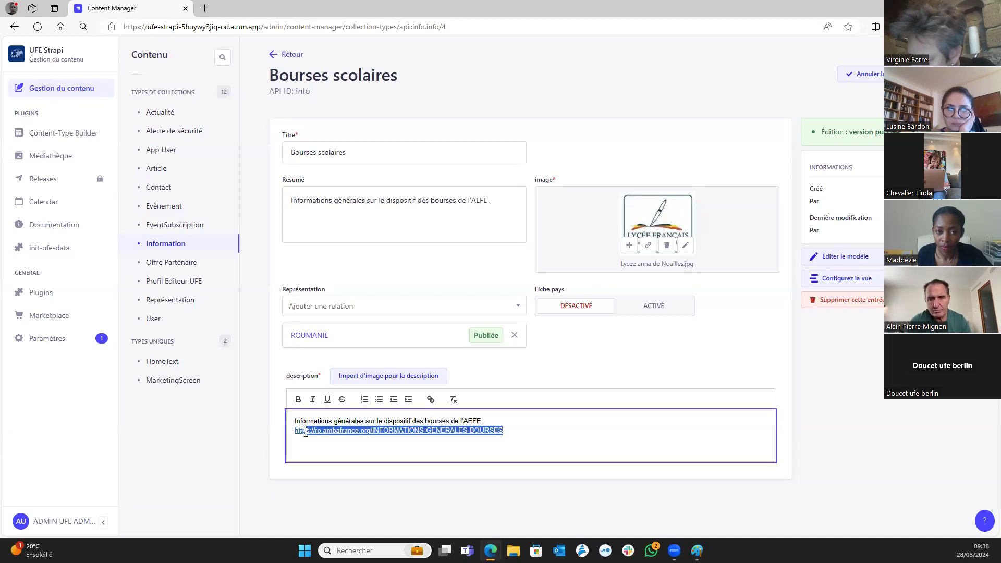
{"action": "left_click", "coordinate": [390, 471]}
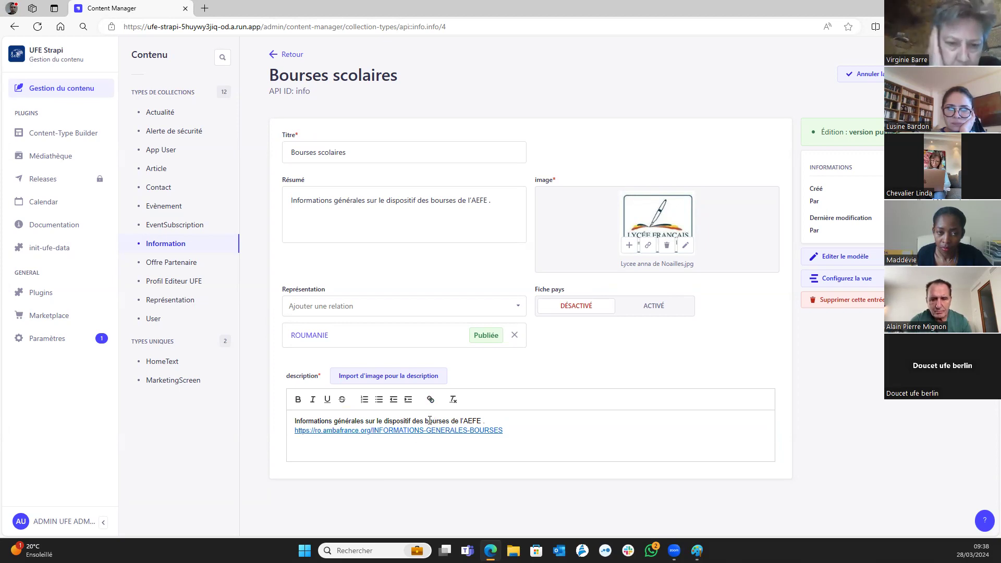
{"action": "left_click_drag", "start_coordinate": [424, 421], "coordinate": [449, 421]}
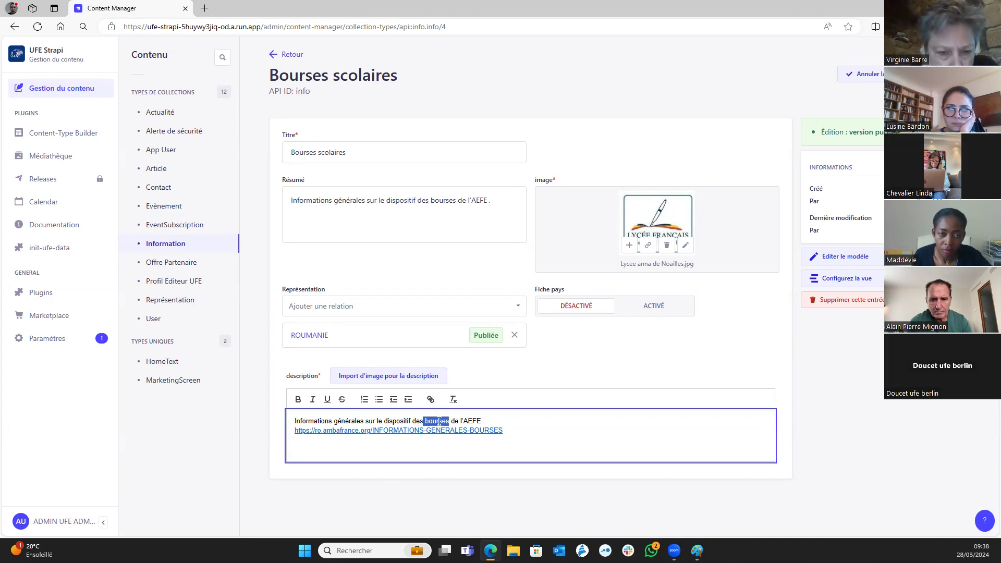
{"action": "left_click", "coordinate": [430, 399]}
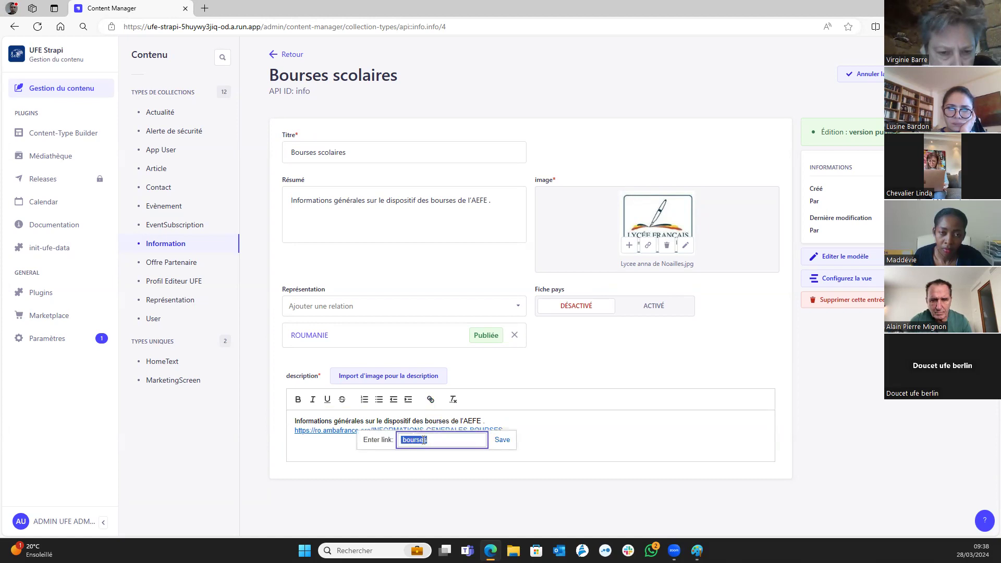
{"action": "key", "text": "ctrl+v"}
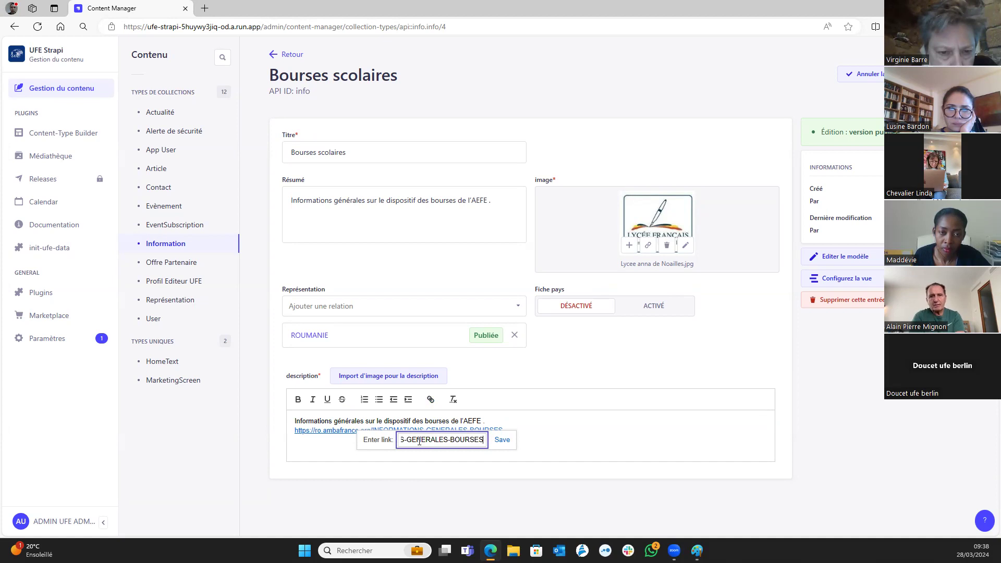
{"action": "left_click", "coordinate": [501, 439]}
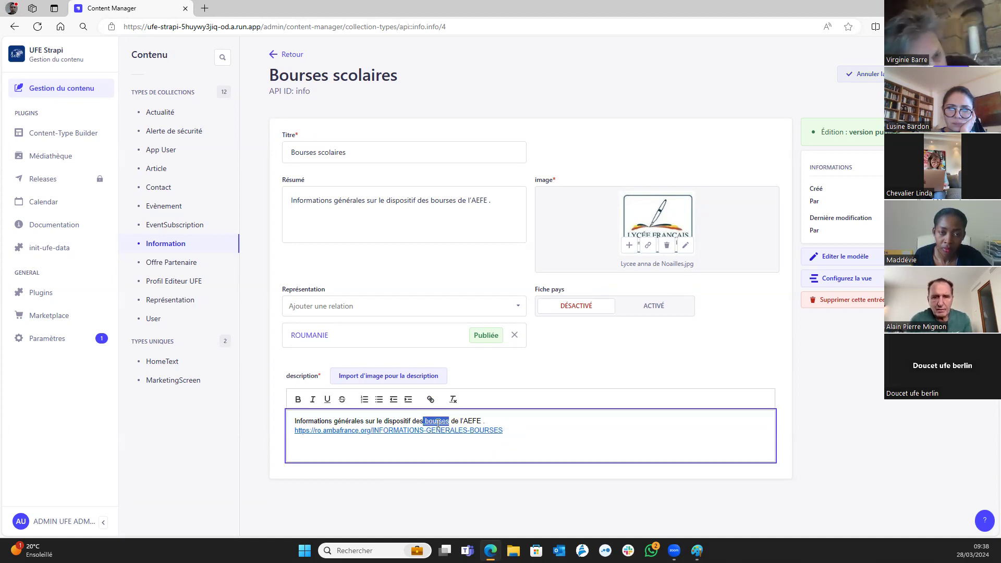
{"action": "left_click", "coordinate": [587, 420]}
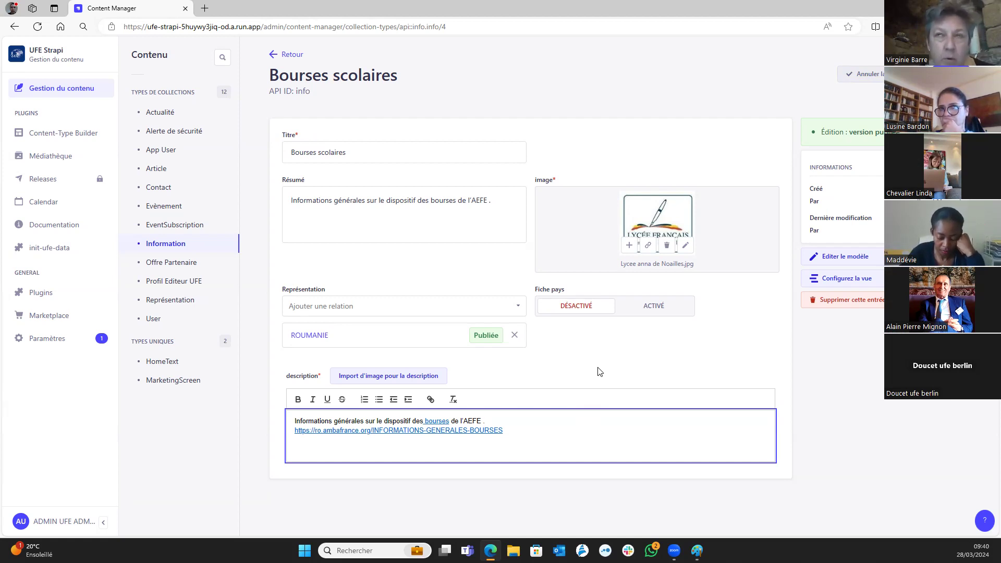
Discard the unsaved Bourses scolaires changes and examine the fields and description of the Evènement entry "AG UFE Île Maurice".
{"action": "left_click", "coordinate": [166, 206]}
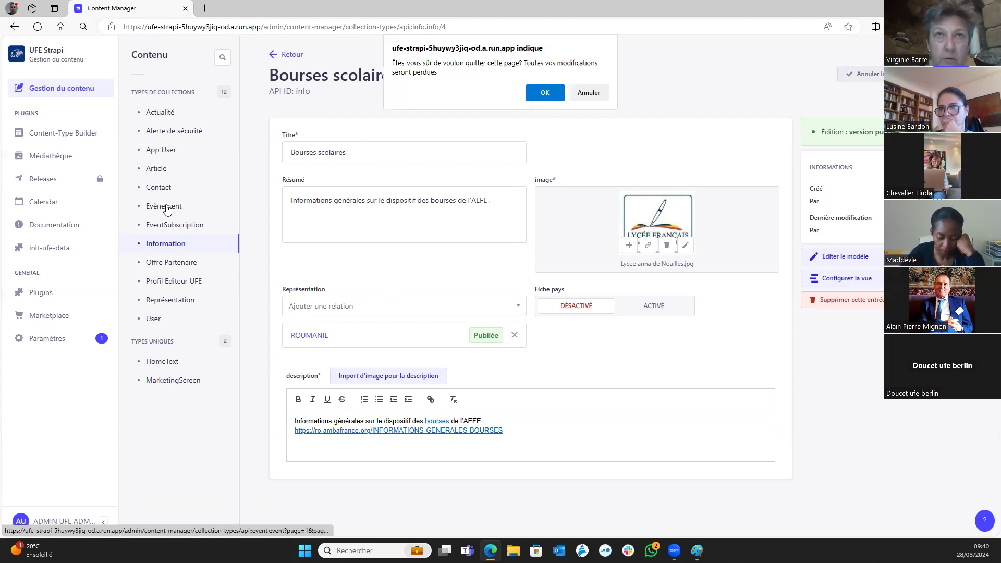
{"action": "left_click", "coordinate": [543, 91]}
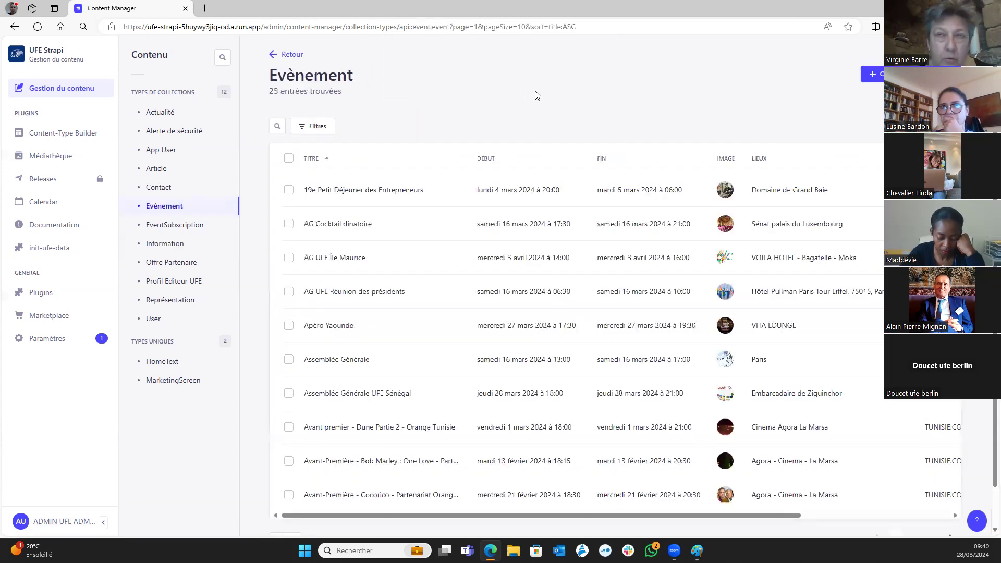
{"action": "left_click", "coordinate": [410, 265]}
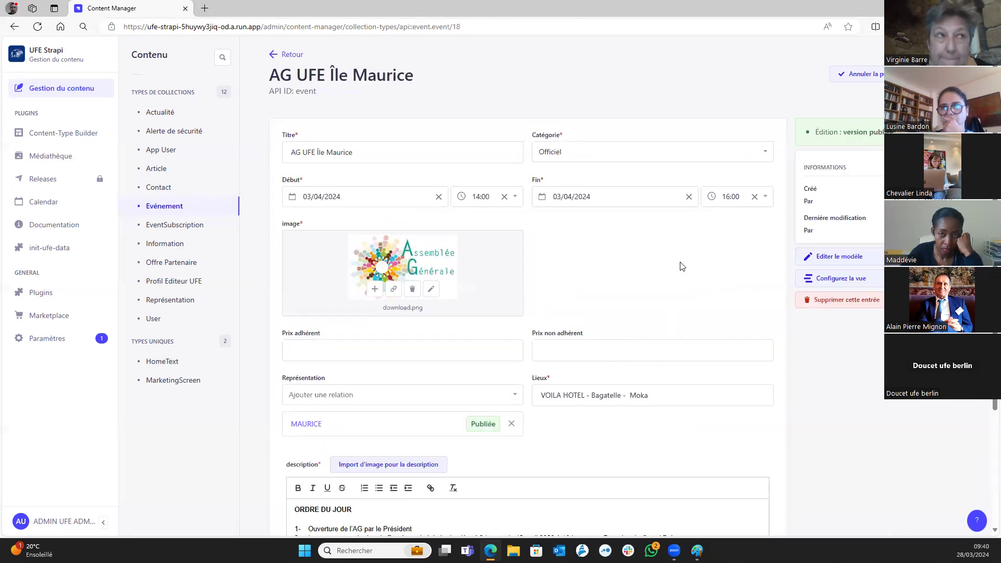
{"action": "scroll", "coordinate": [677, 281], "scroll_direction": "down", "scroll_amount": 3}
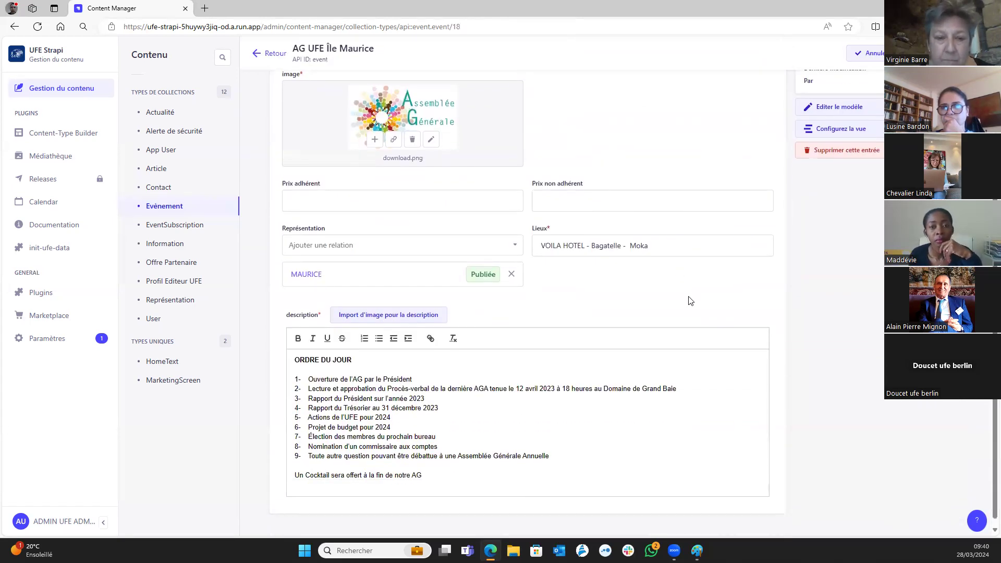
{"action": "scroll", "coordinate": [687, 307], "scroll_direction": "up", "scroll_amount": 2}
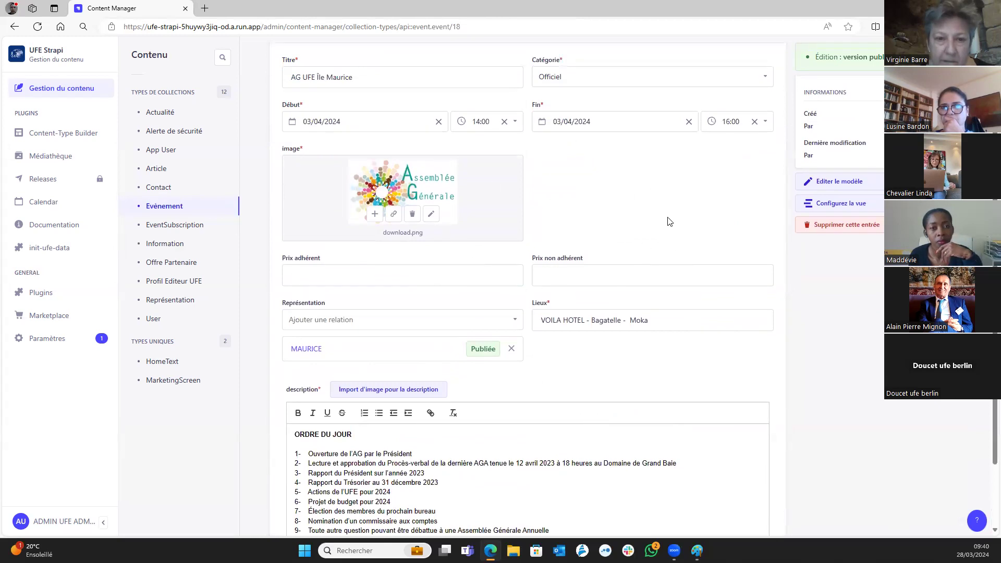
Examine the fields of the "AG UFE Île Maurice" event, including Prix adhérent, Prix non adhérent, Lieux and the description.
{"action": "scroll", "coordinate": [662, 222], "scroll_direction": "up", "scroll_amount": 2}
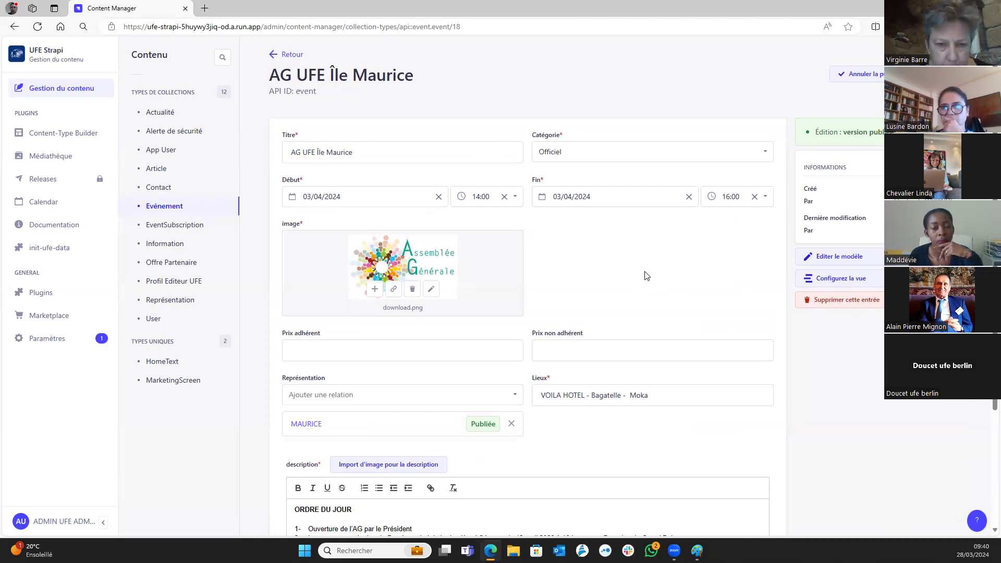
{"action": "scroll", "coordinate": [646, 275], "scroll_direction": "down", "scroll_amount": 2}
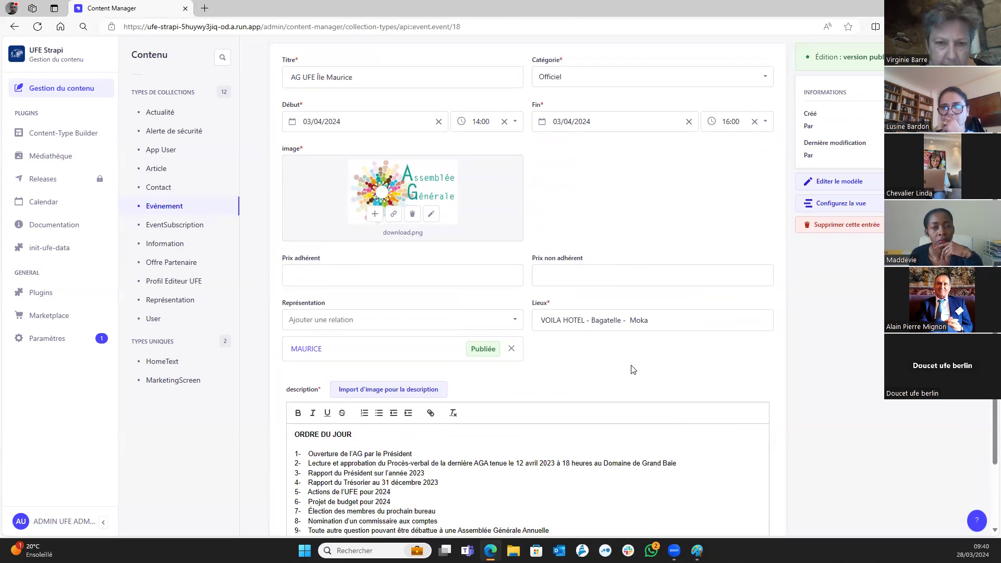
{"action": "scroll", "coordinate": [599, 208], "scroll_direction": "up", "scroll_amount": 2}
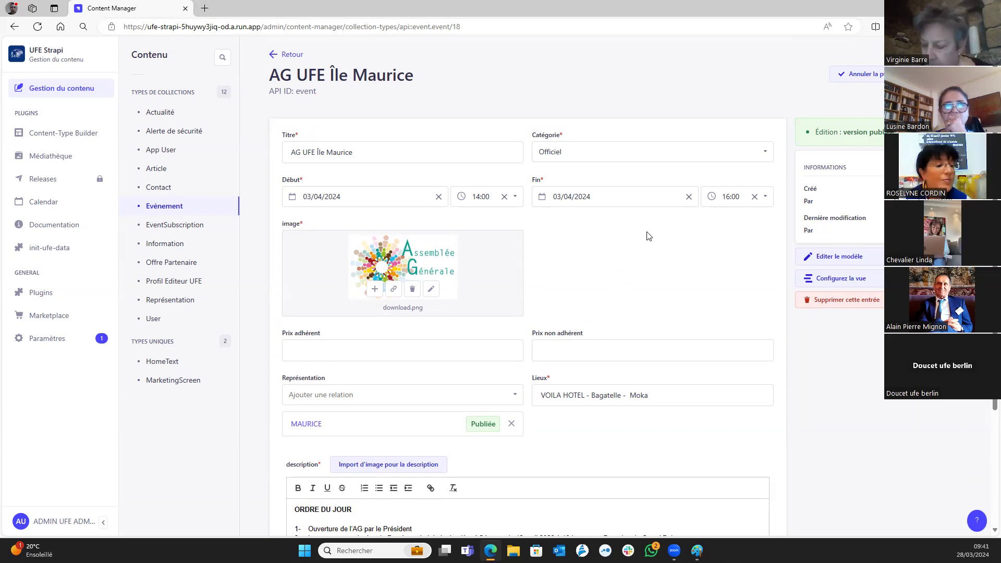
{"action": "scroll", "coordinate": [646, 235], "scroll_direction": "down", "scroll_amount": 1}
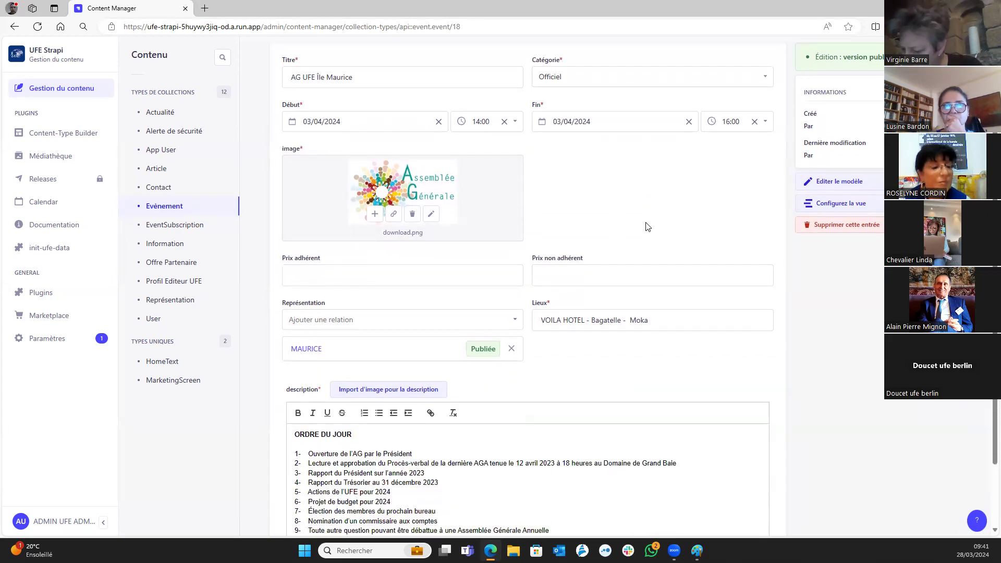
{"action": "scroll", "coordinate": [645, 234], "scroll_direction": "up", "scroll_amount": 1}
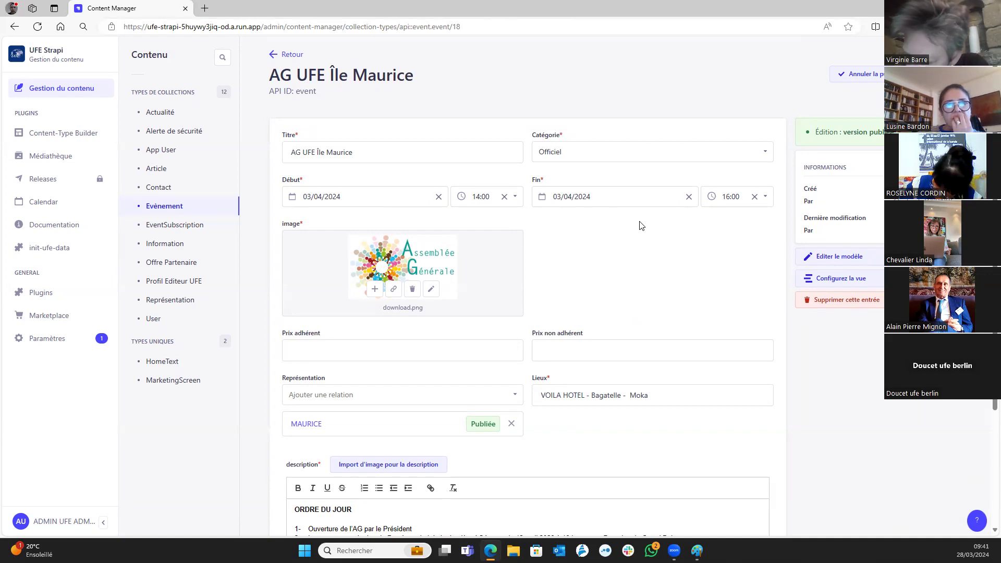
{"action": "scroll", "coordinate": [468, 269], "scroll_direction": "down", "scroll_amount": 2}
{"action": "left_click", "coordinate": [417, 280]}
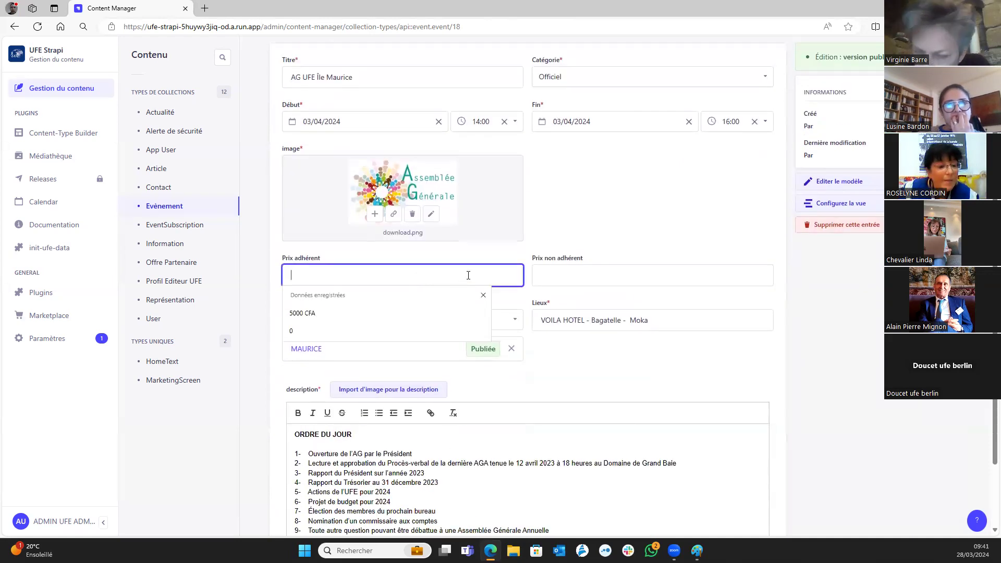
{"action": "left_click", "coordinate": [579, 275]}
{"action": "left_click", "coordinate": [588, 191]}
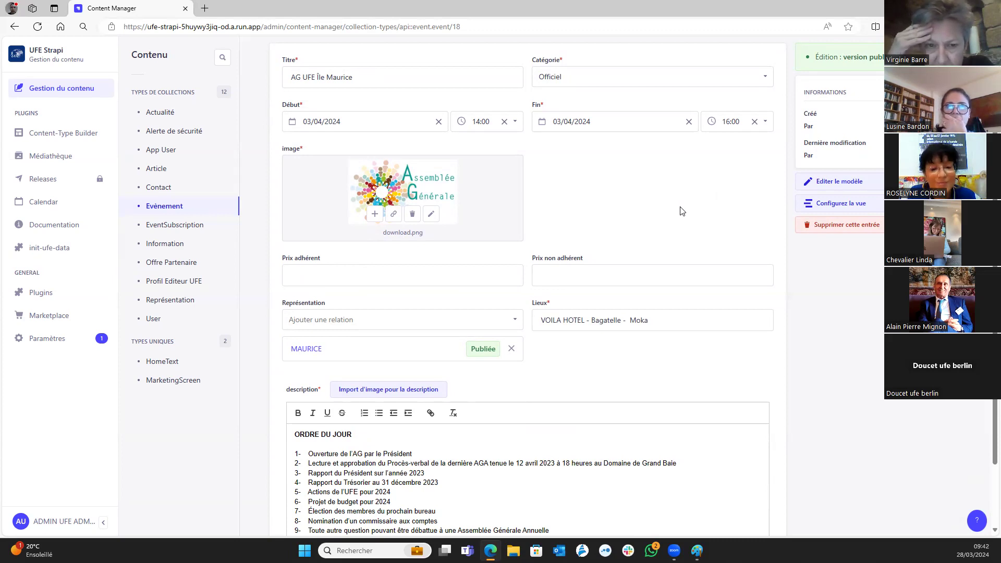
{"action": "scroll", "coordinate": [672, 243], "scroll_direction": "down", "scroll_amount": 3}
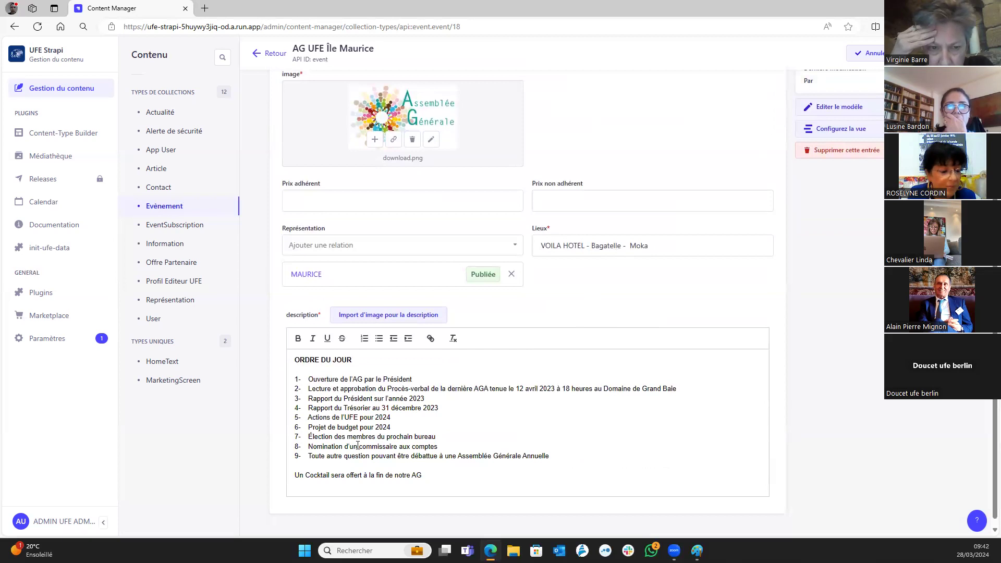
{"action": "scroll", "coordinate": [636, 385], "scroll_direction": "up", "scroll_amount": 3}
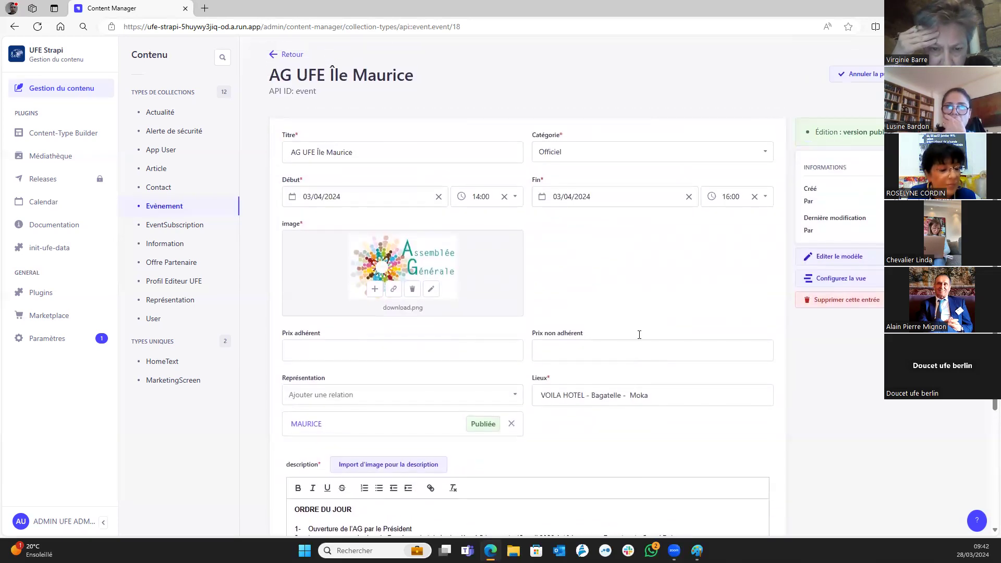
{"action": "scroll", "coordinate": [639, 320], "scroll_direction": "down", "scroll_amount": 3}
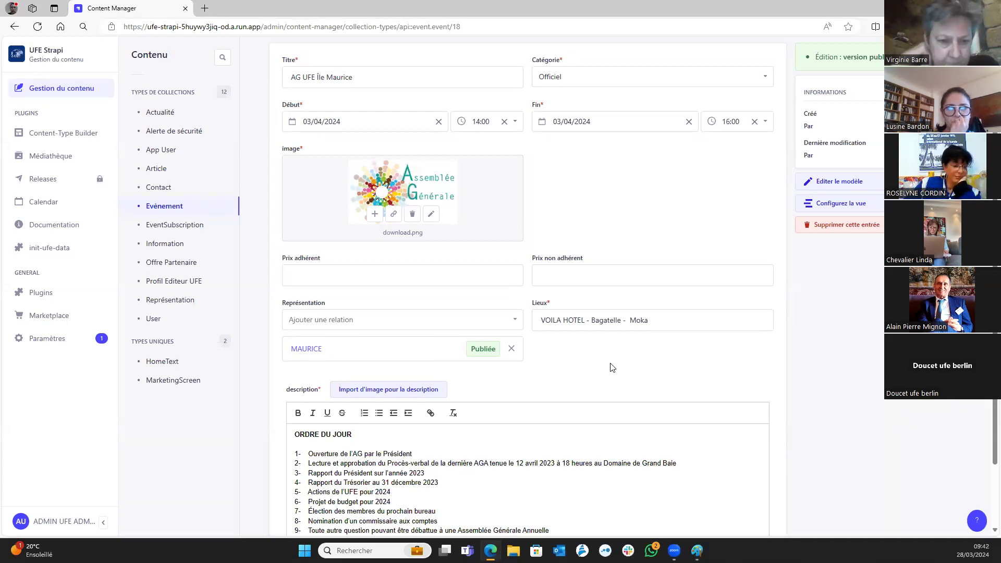
{"action": "scroll", "coordinate": [589, 360], "scroll_direction": "up", "scroll_amount": 2}
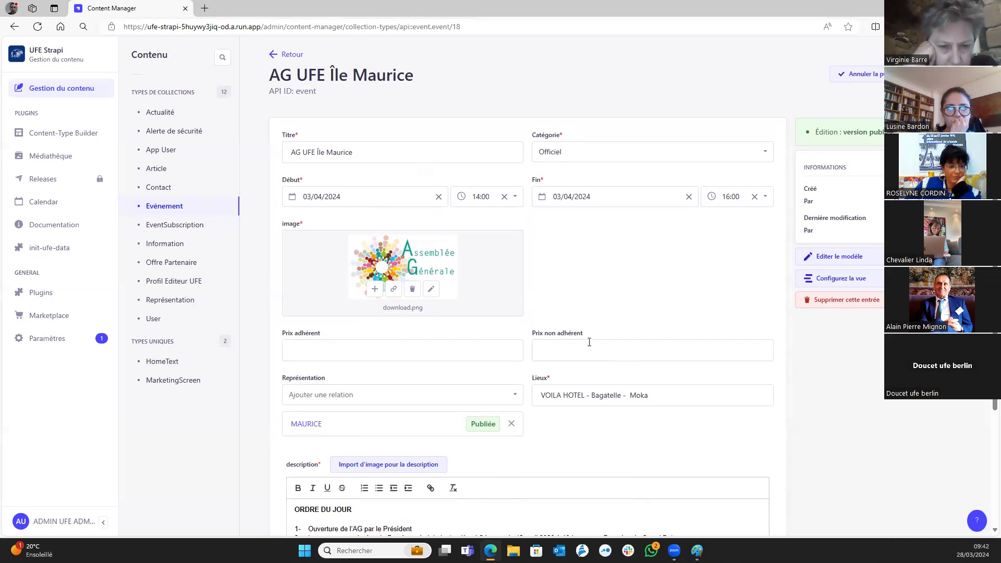
Return to the Evènement list, open the "Assemblée Générale" entry and examine its fields and the registration links in its description.
{"action": "left_click", "coordinate": [286, 54]}
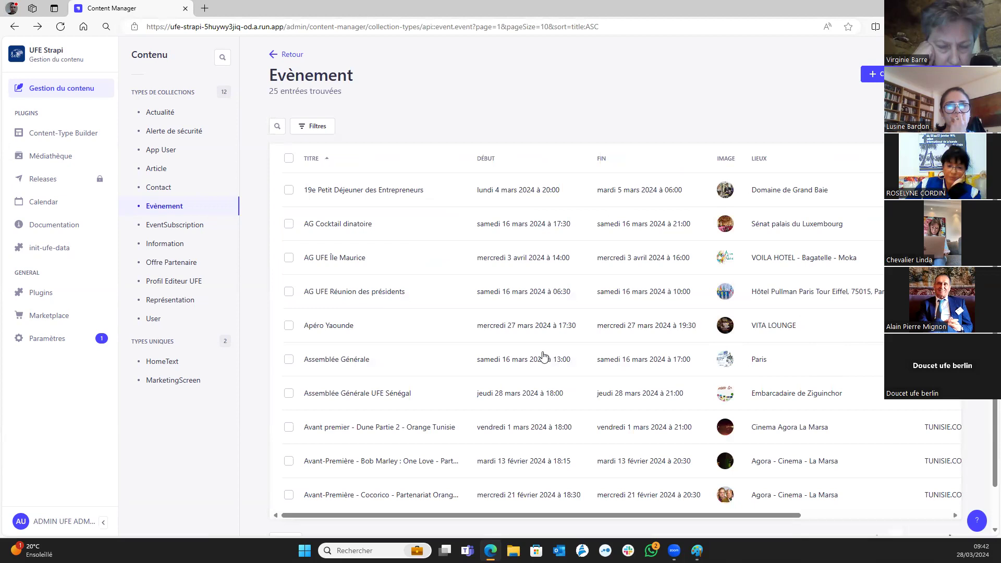
{"action": "left_click", "coordinate": [453, 363]}
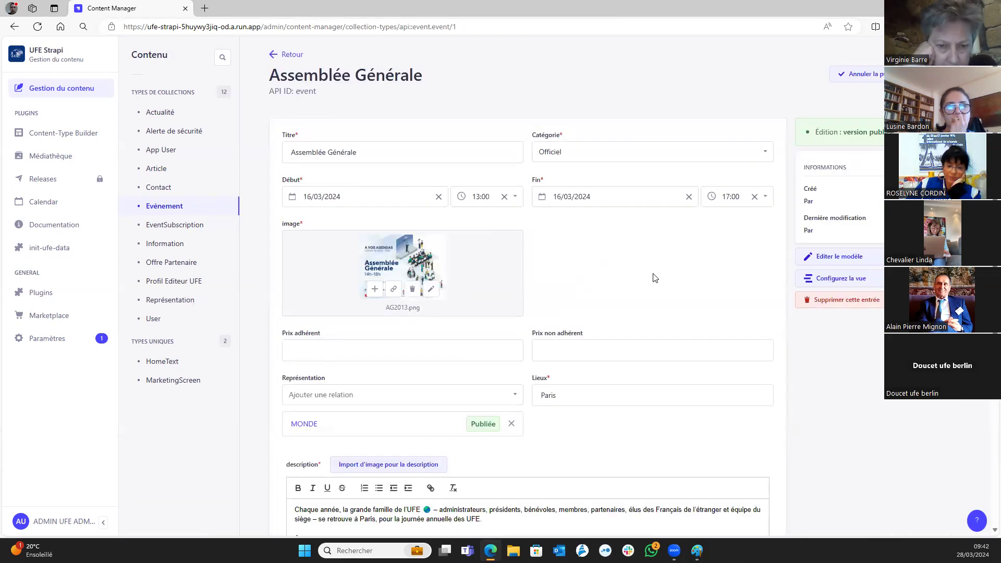
{"action": "scroll", "coordinate": [652, 292], "scroll_direction": "down", "scroll_amount": 3}
{"action": "scroll", "coordinate": [651, 323], "scroll_direction": "down", "scroll_amount": 2}
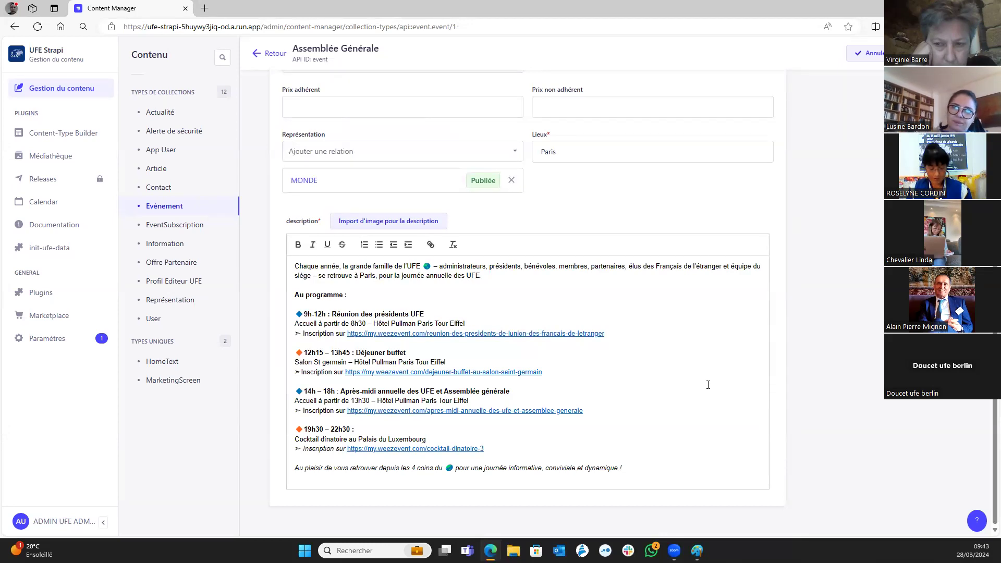
{"action": "scroll", "coordinate": [708, 385], "scroll_direction": "up", "scroll_amount": 5}
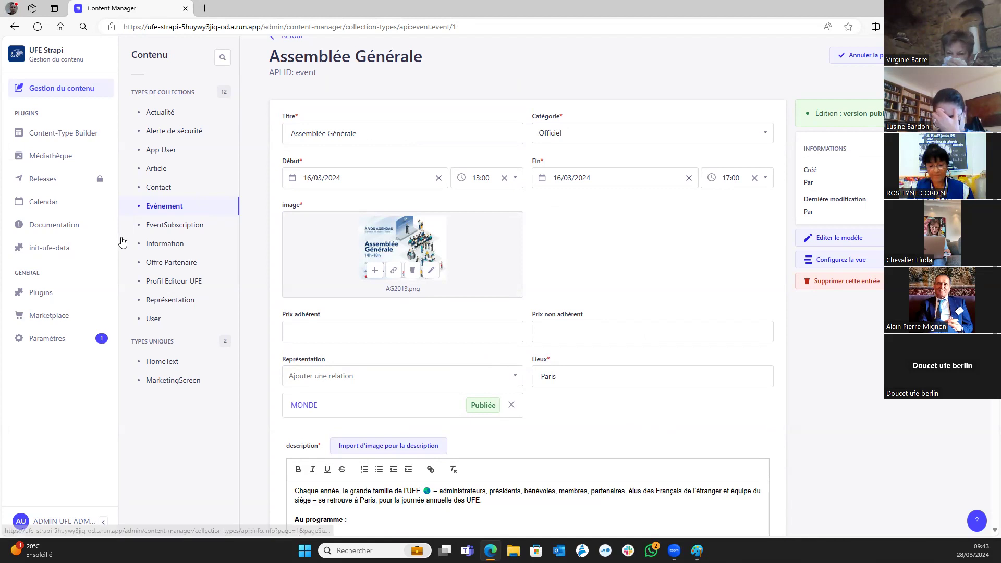
View the entry lists of the Offre Partenaire, Evènement and Actualité collections.
{"action": "left_click", "coordinate": [173, 262]}
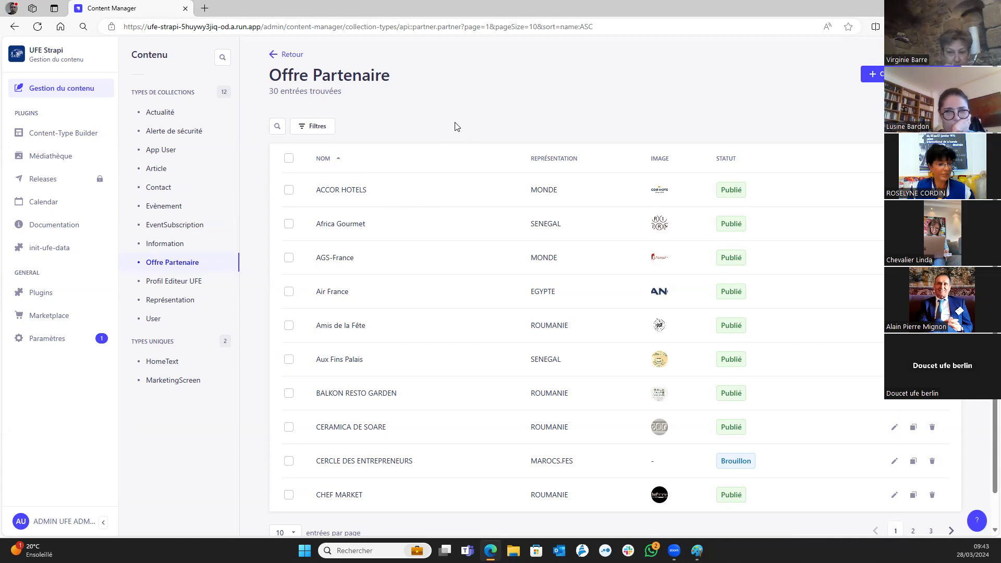
{"action": "left_click", "coordinate": [188, 207]}
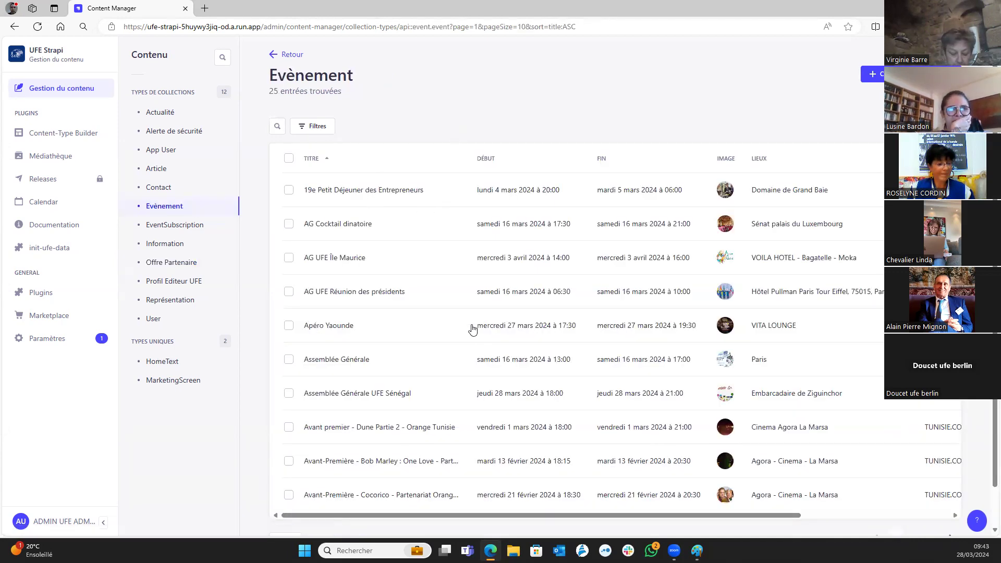
{"action": "scroll", "coordinate": [475, 320], "scroll_direction": "down", "scroll_amount": 1}
{"action": "scroll", "coordinate": [476, 320], "scroll_direction": "up", "scroll_amount": 1}
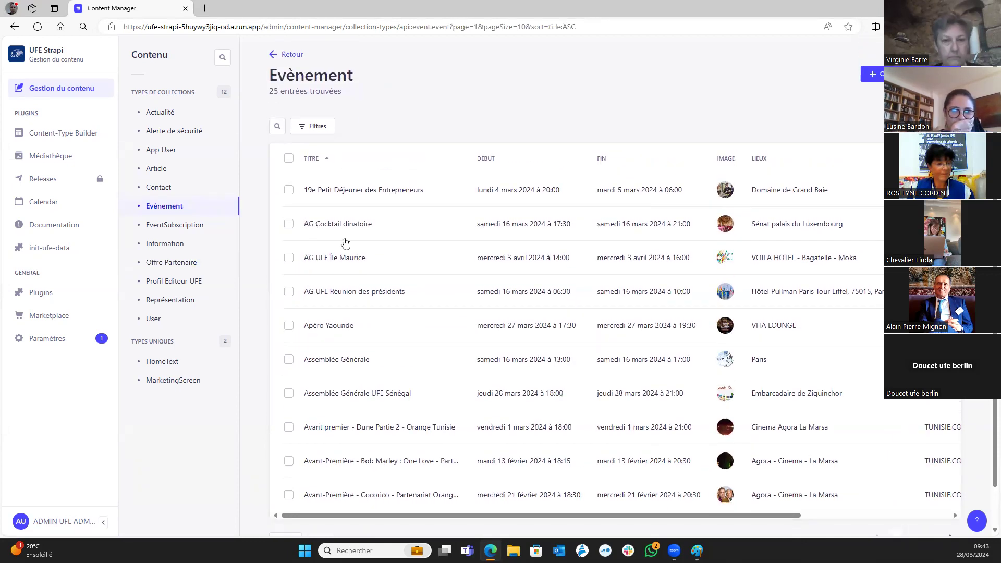
{"action": "left_click", "coordinate": [188, 118]}
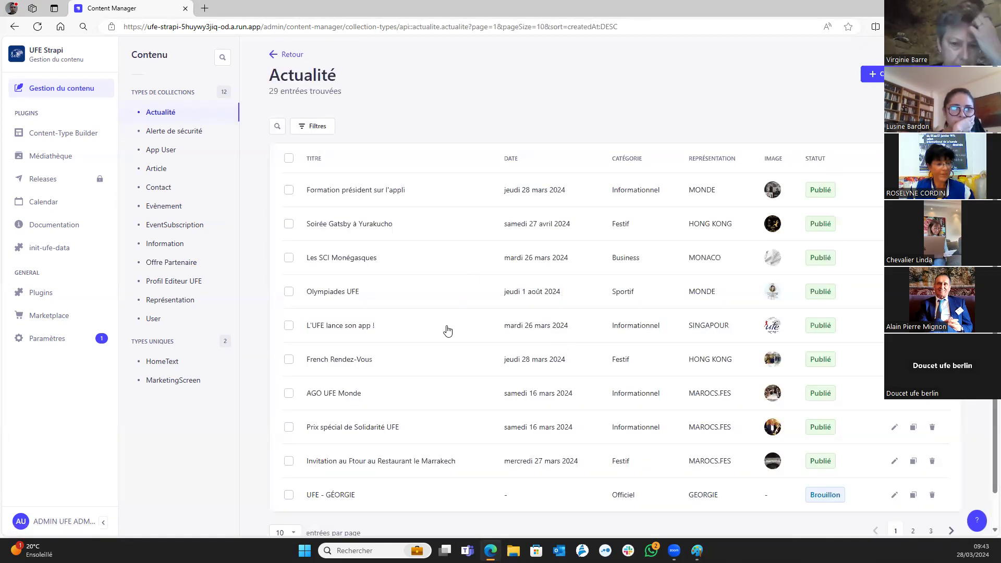
{"action": "scroll", "coordinate": [469, 312], "scroll_direction": "down", "scroll_amount": 1}
{"action": "scroll", "coordinate": [468, 315], "scroll_direction": "up", "scroll_amount": 1}
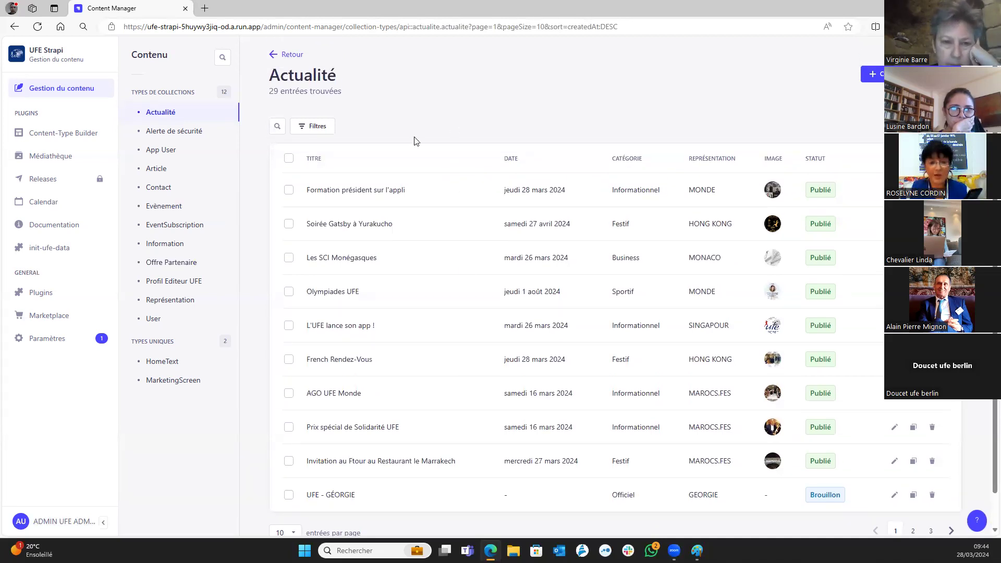
Revisit the Evènement list and open the third record in the App User collection to view its member profile fields.
{"action": "left_click", "coordinate": [183, 207]}
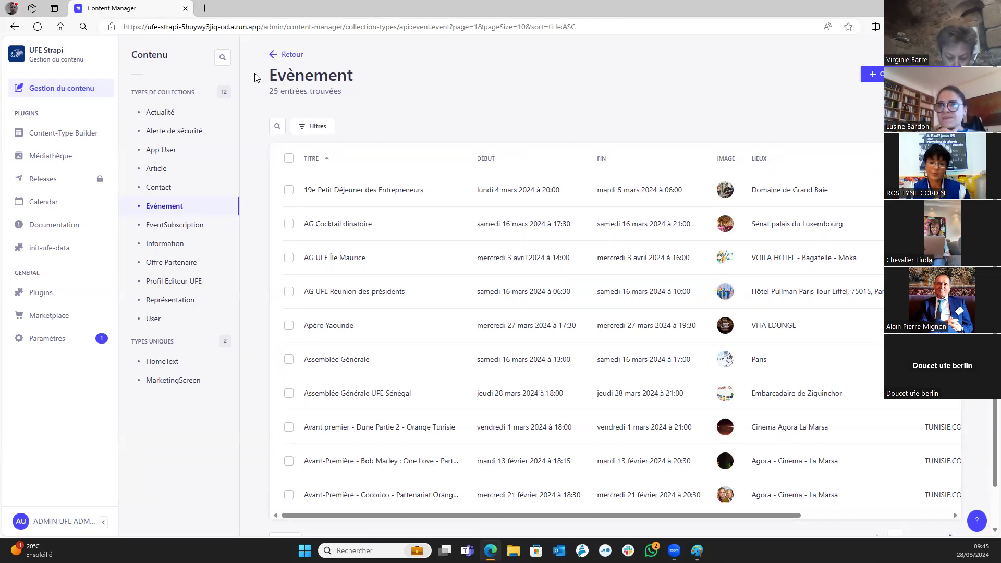
{"action": "left_click", "coordinate": [165, 151]}
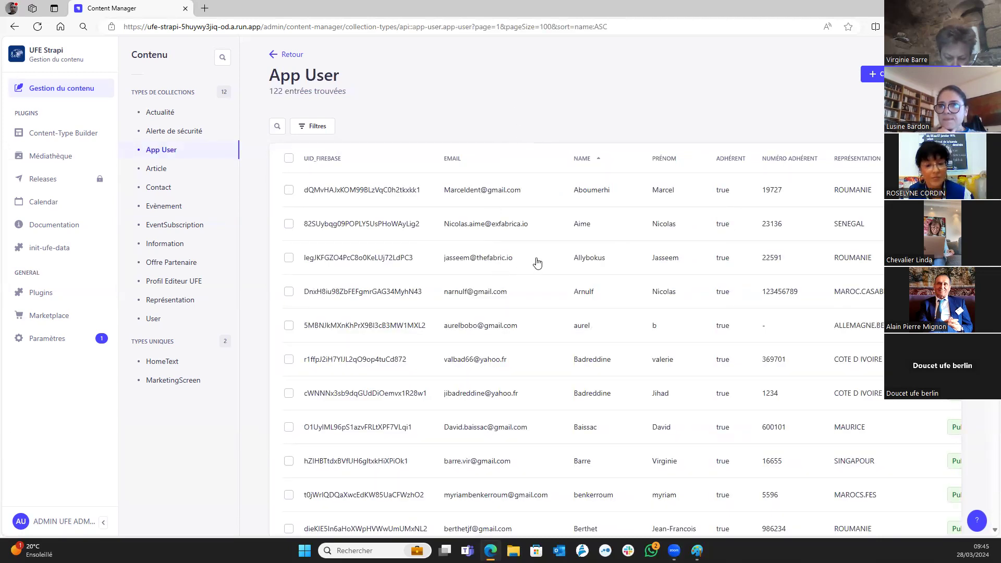
{"action": "left_click", "coordinate": [537, 262]}
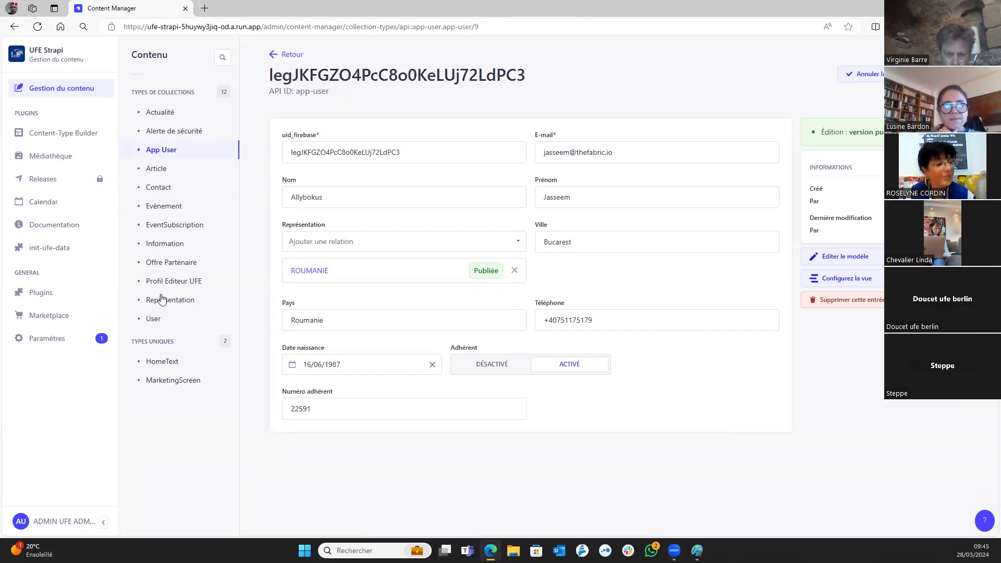
Open the "Africa Gourmet" entry in Offre Partenaire and examine its representation, website, image and description.
{"action": "left_click", "coordinate": [165, 264]}
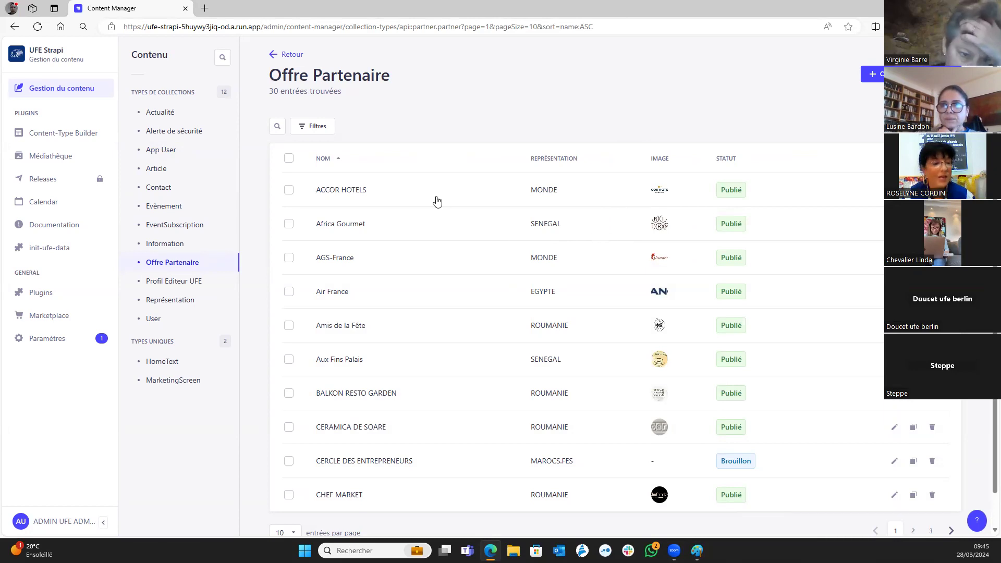
{"action": "left_click", "coordinate": [407, 230]}
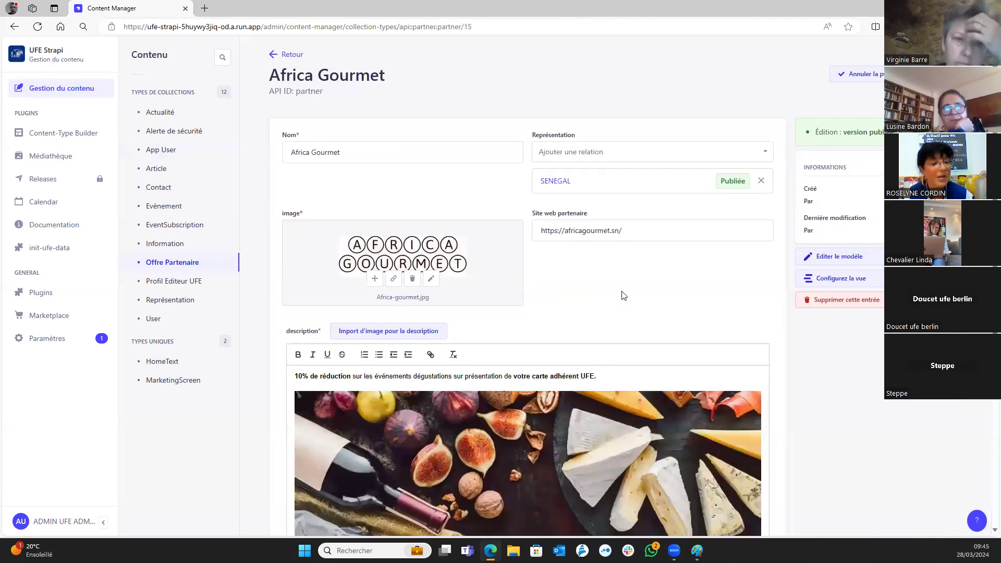
{"action": "scroll", "coordinate": [670, 278], "scroll_direction": "down", "scroll_amount": 4}
{"action": "scroll", "coordinate": [661, 301], "scroll_direction": "up", "scroll_amount": 3}
{"action": "scroll", "coordinate": [662, 301], "scroll_direction": "up", "scroll_amount": 1}
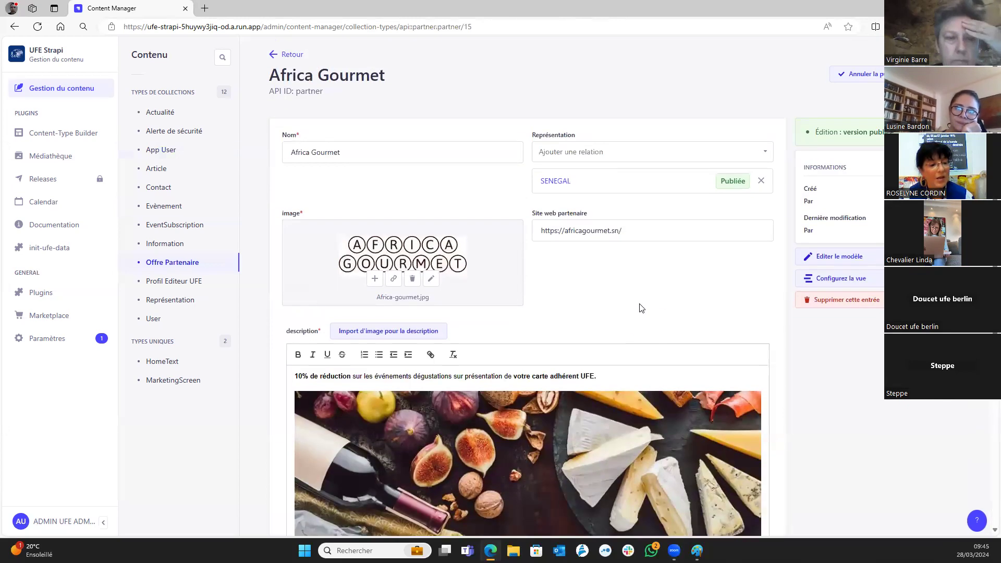
View the "Amis de la Fête" partner entry and return to the Offre Partenaire list to look through its entries.
{"action": "left_click", "coordinate": [174, 264]}
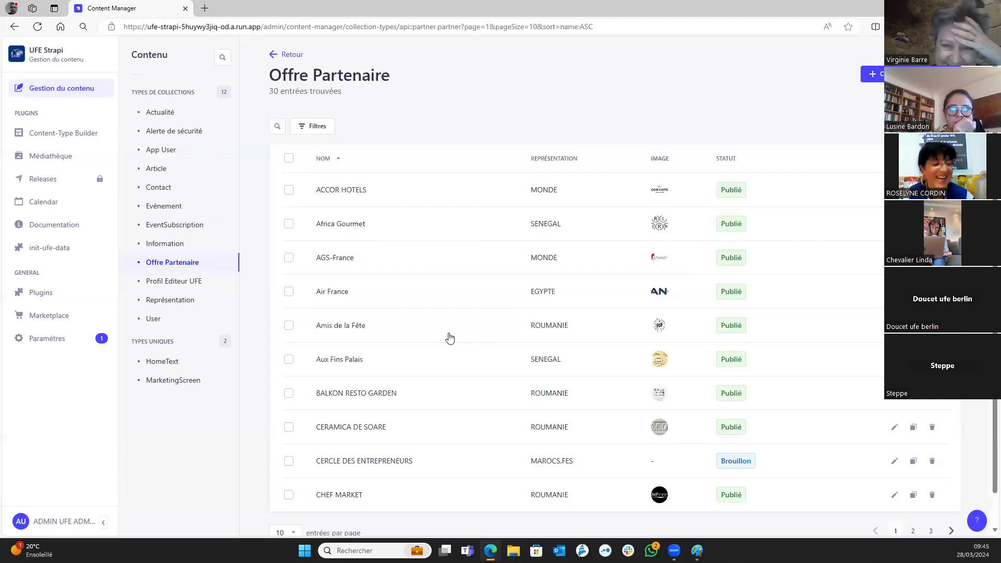
{"action": "left_click", "coordinate": [448, 336]}
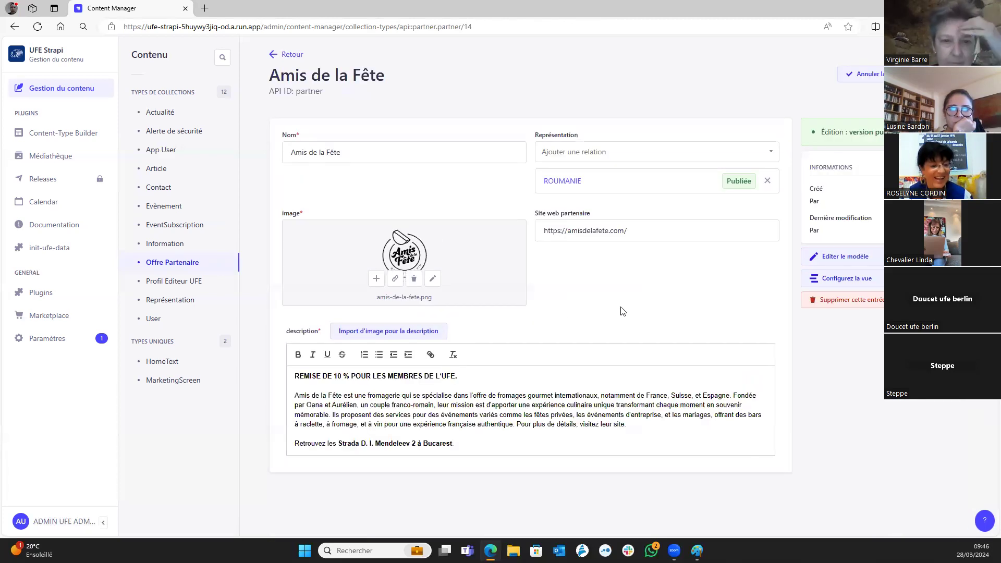
{"action": "left_click", "coordinate": [185, 265]}
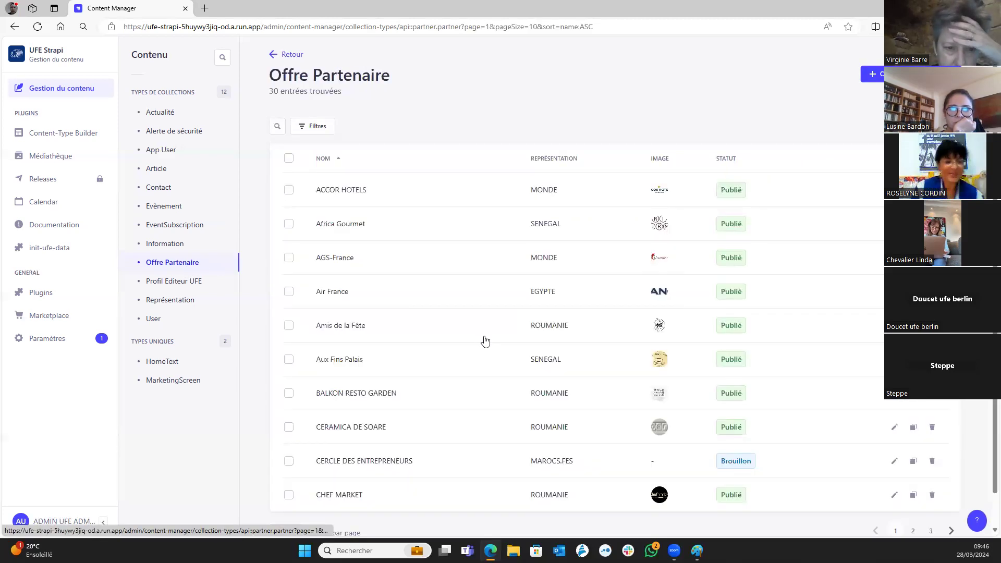
{"action": "scroll", "coordinate": [462, 344], "scroll_direction": "down", "scroll_amount": 1}
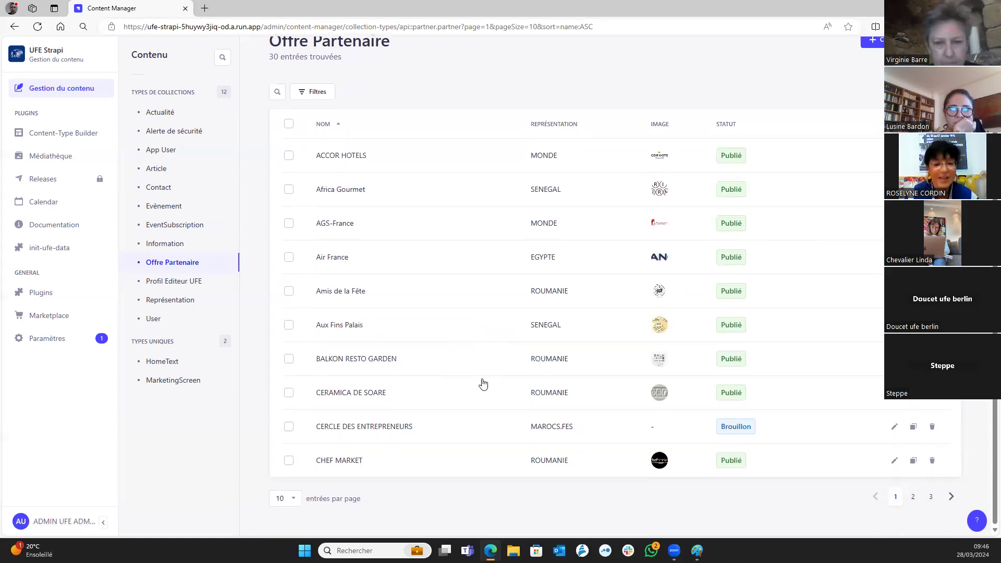